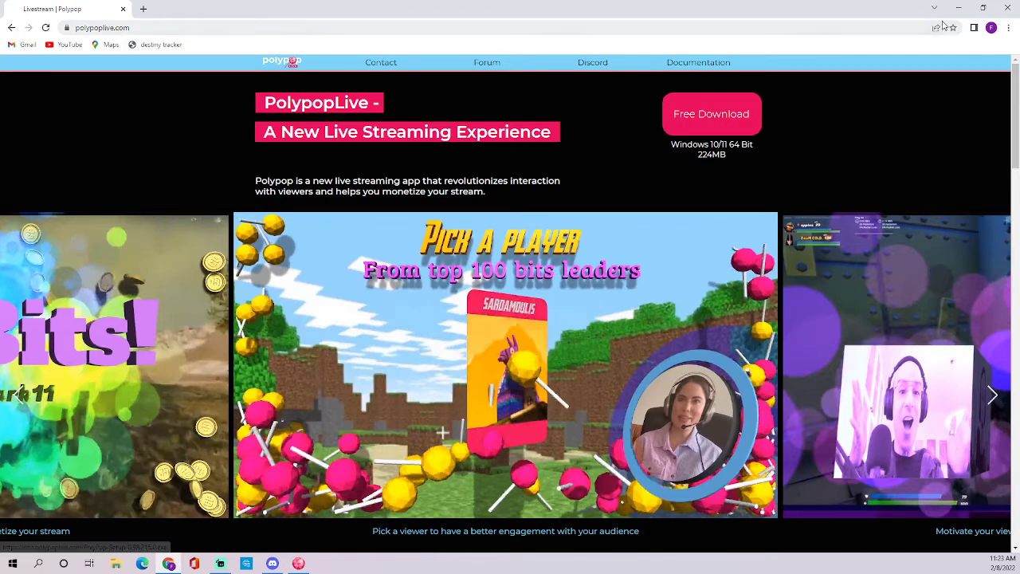
- Switch from the browser to Polypop and examine the Library's video, image, capture, audio and 3D model assets
left_click(958, 10)
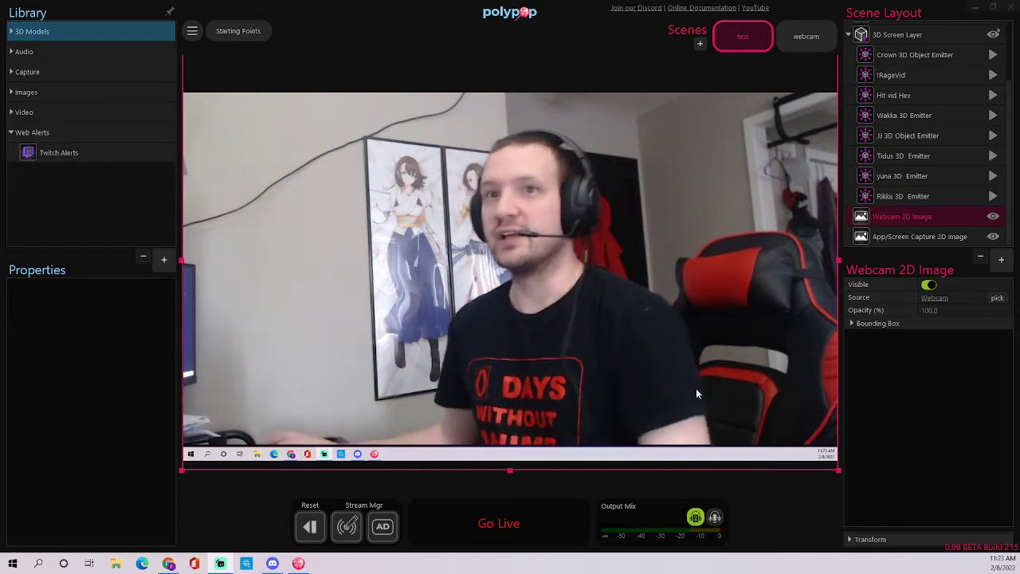
left_click(54, 110)
left_click(12, 112)
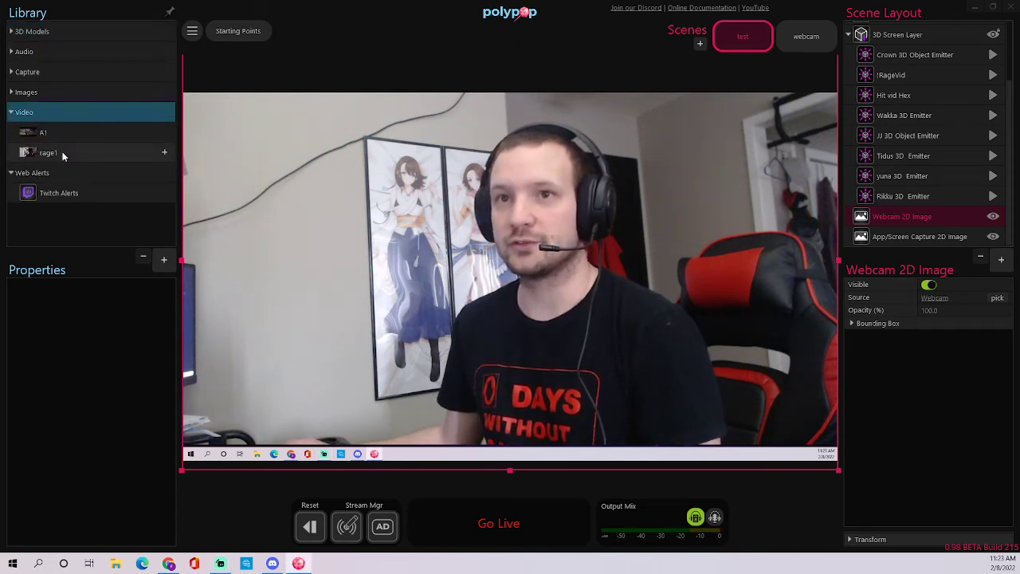
left_click(13, 94)
left_click(13, 93)
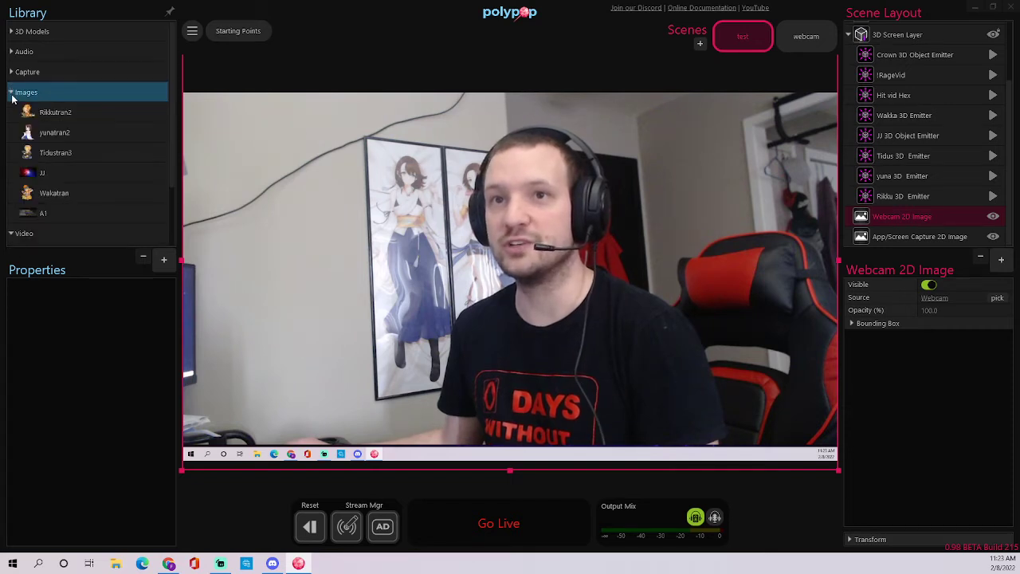
left_click(12, 93)
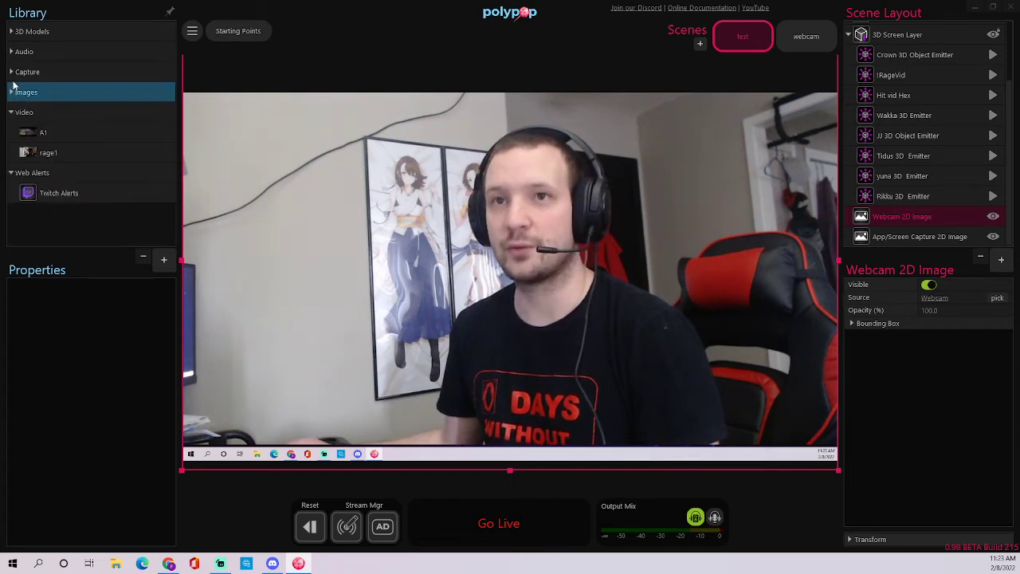
left_click(14, 73)
left_click(12, 72)
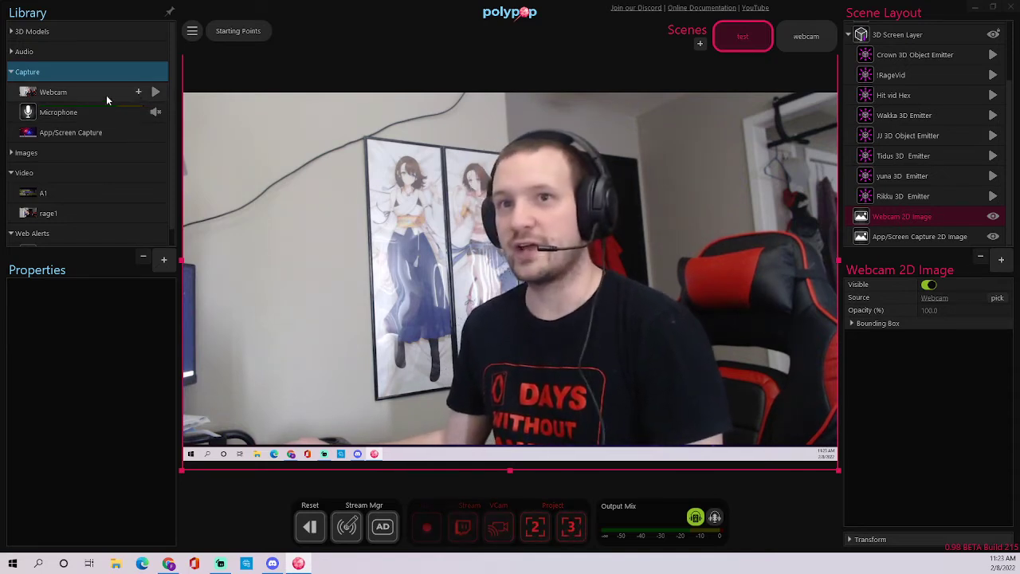
left_click(13, 73)
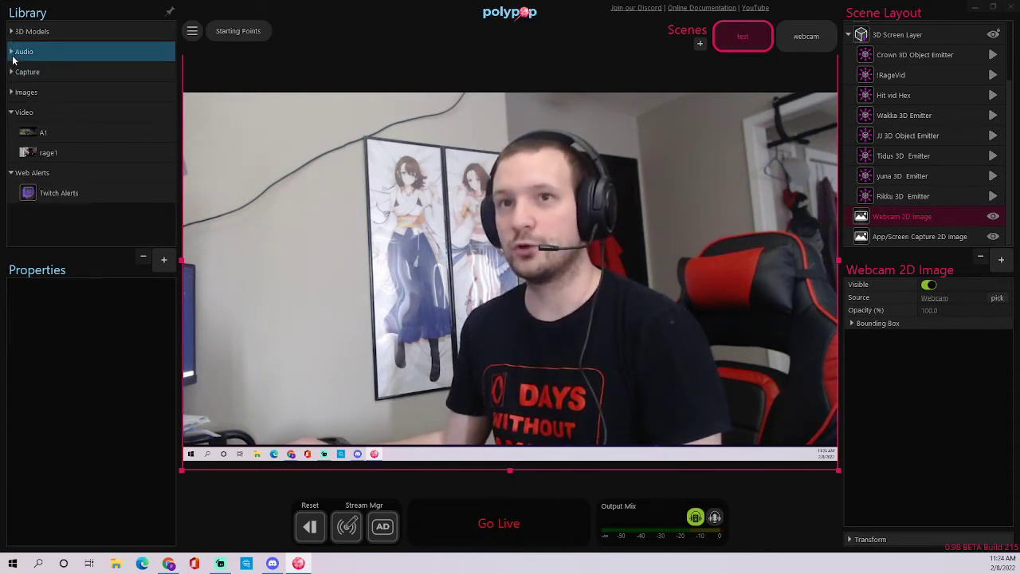
left_click(12, 53)
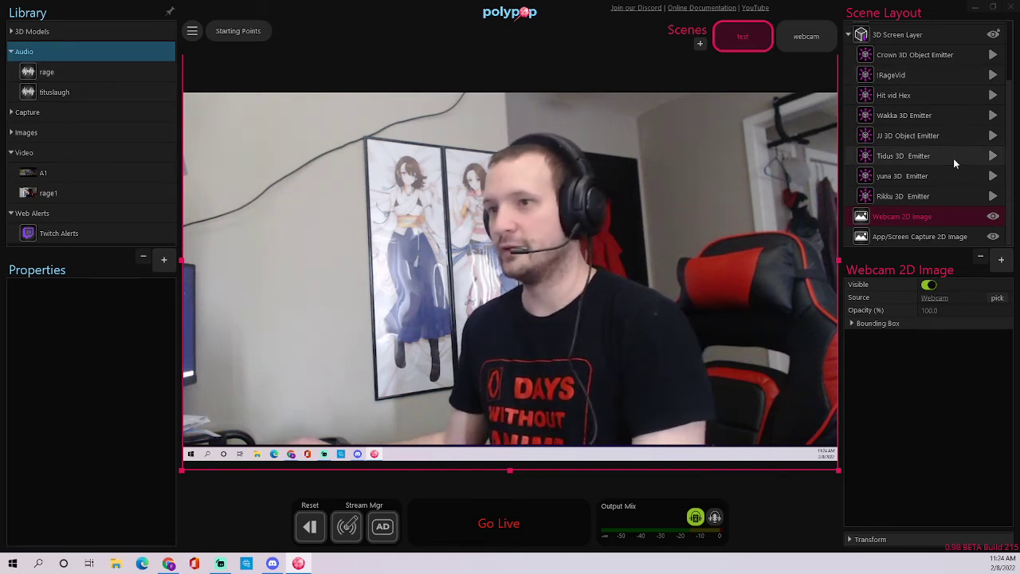
left_click(11, 53)
left_click(11, 32)
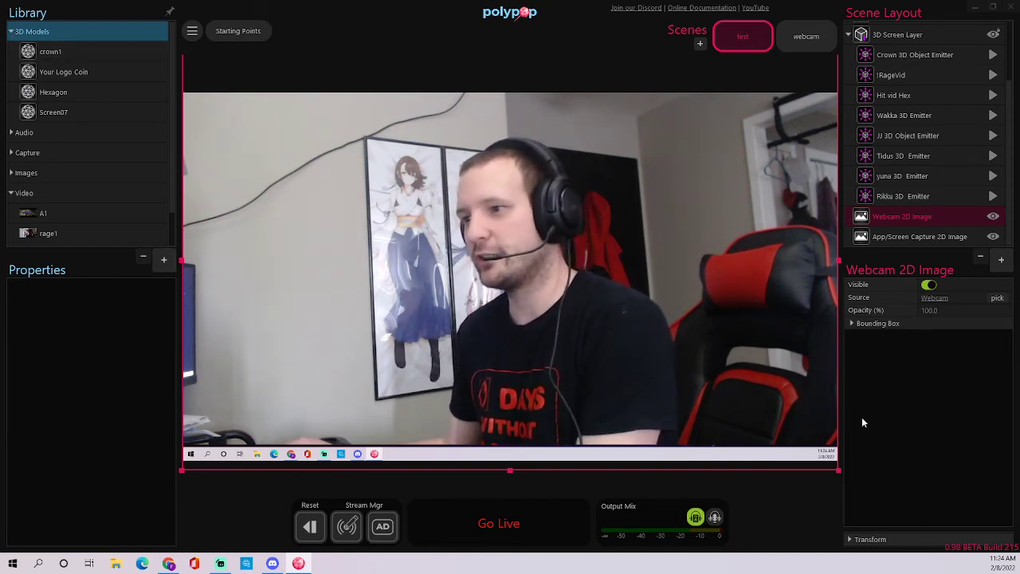
- Examine the elements and presets that can be added to the scene in the 2D, 3D and 3D Objects categories
left_click(1000, 260)
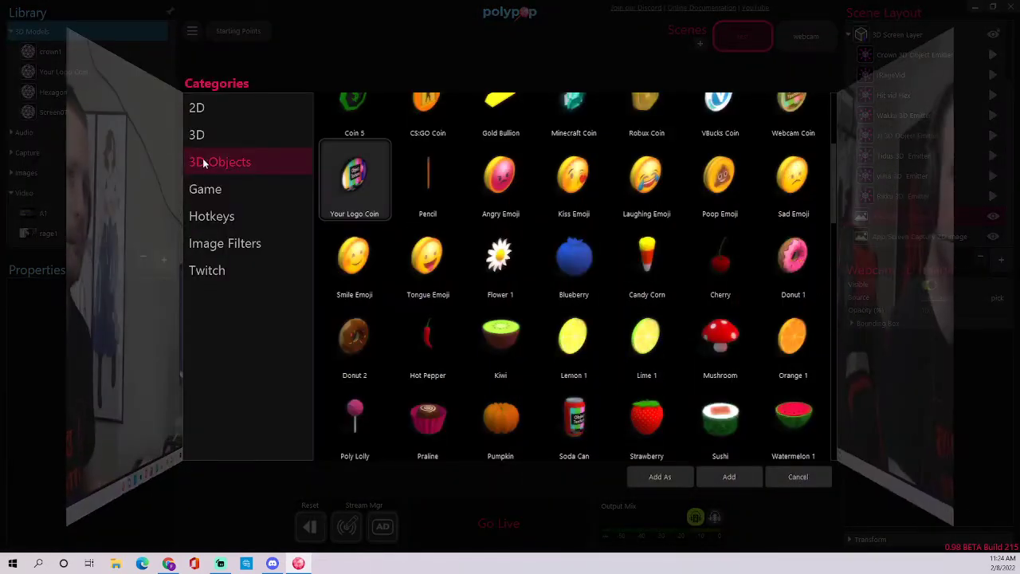
left_click(805, 477)
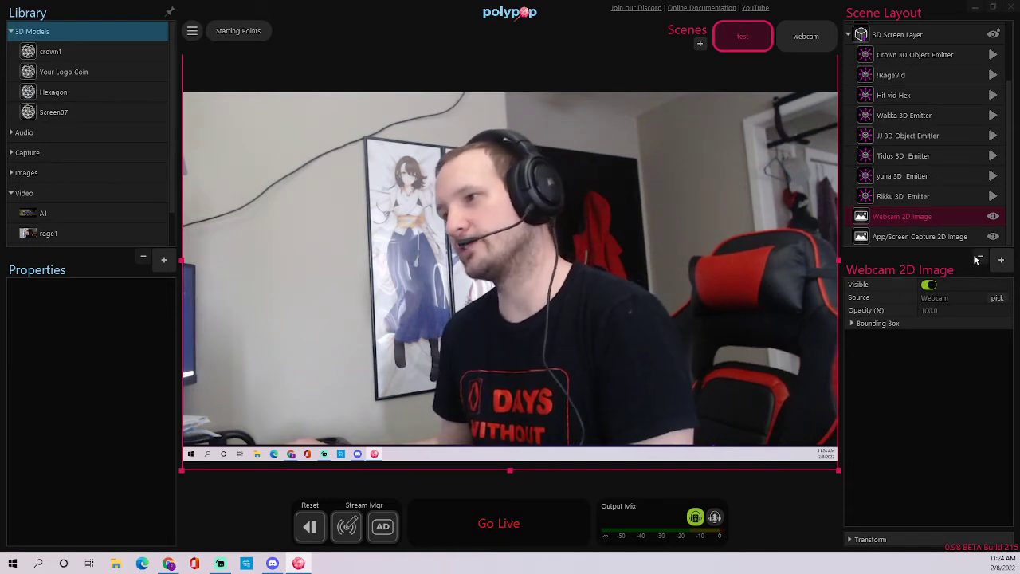
left_click(1000, 259)
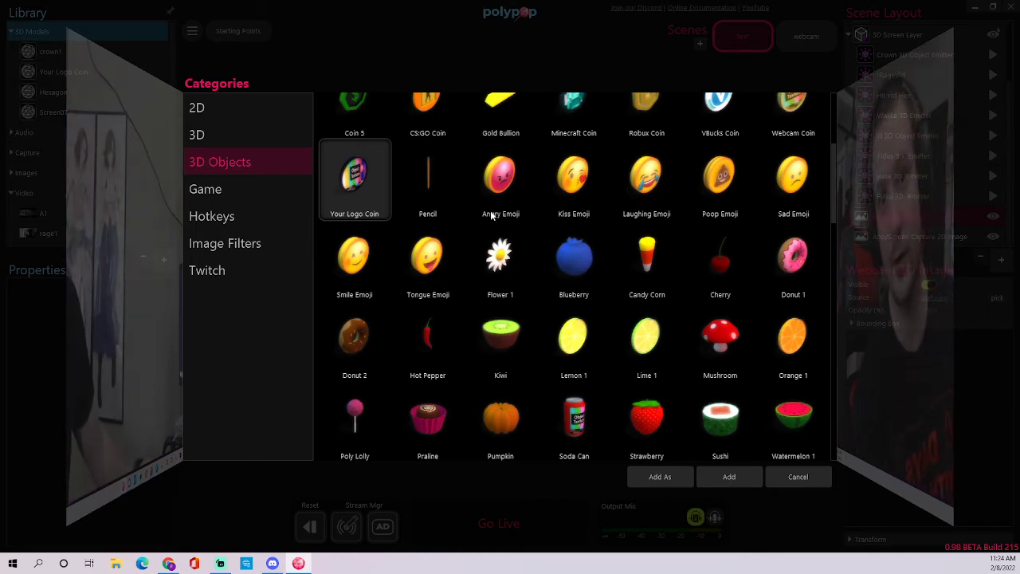
left_click(242, 109)
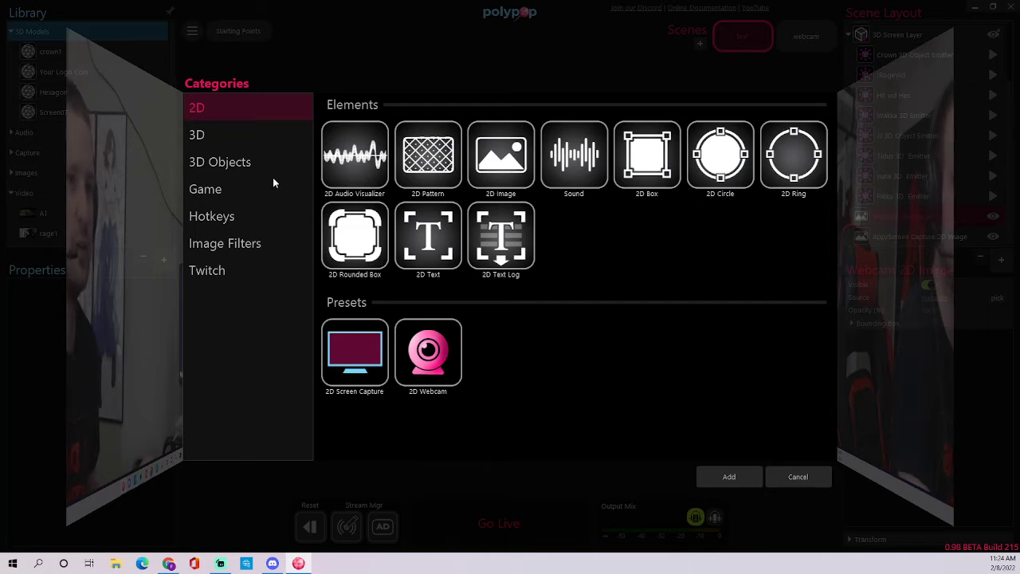
left_click(248, 140)
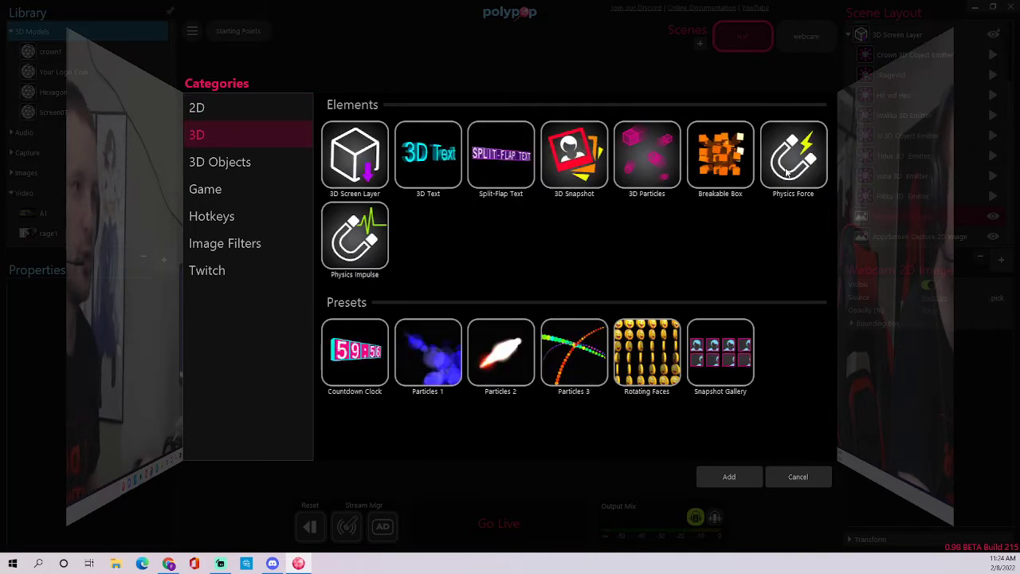
left_click(244, 163)
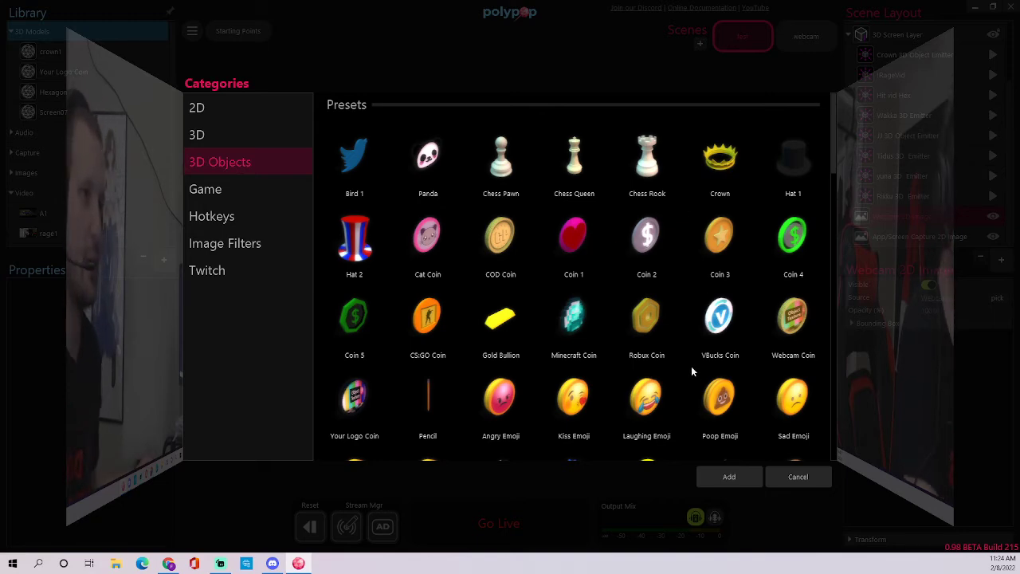
scroll(691, 370, "down", 15)
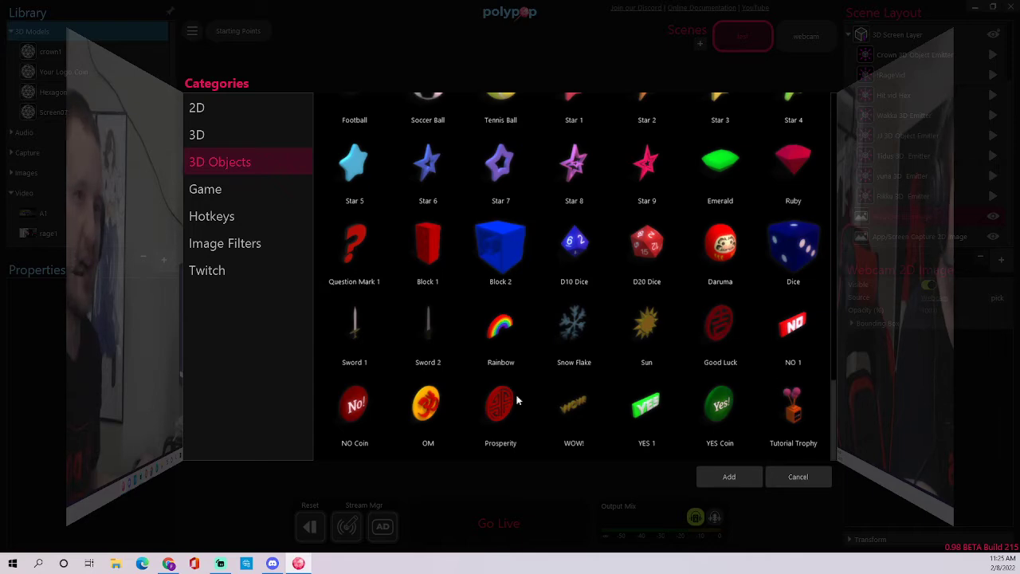
scroll(516, 399, "up", 15)
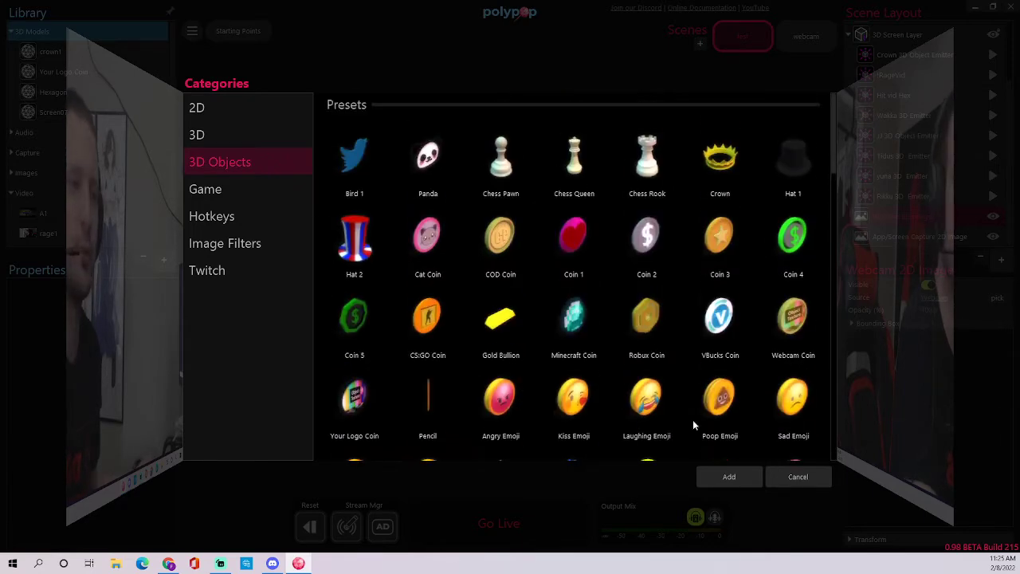
left_click(793, 476)
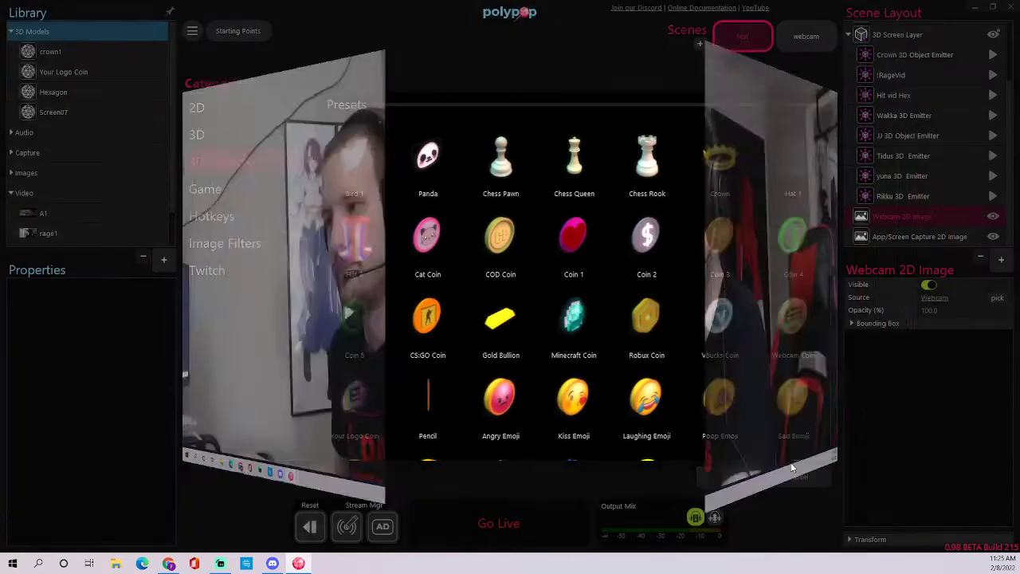
- Add the Crown preset as a 3D Object Emitter above the existing crown emitter in the 3D Screen Layer and test-emit bursts
left_click(916, 57)
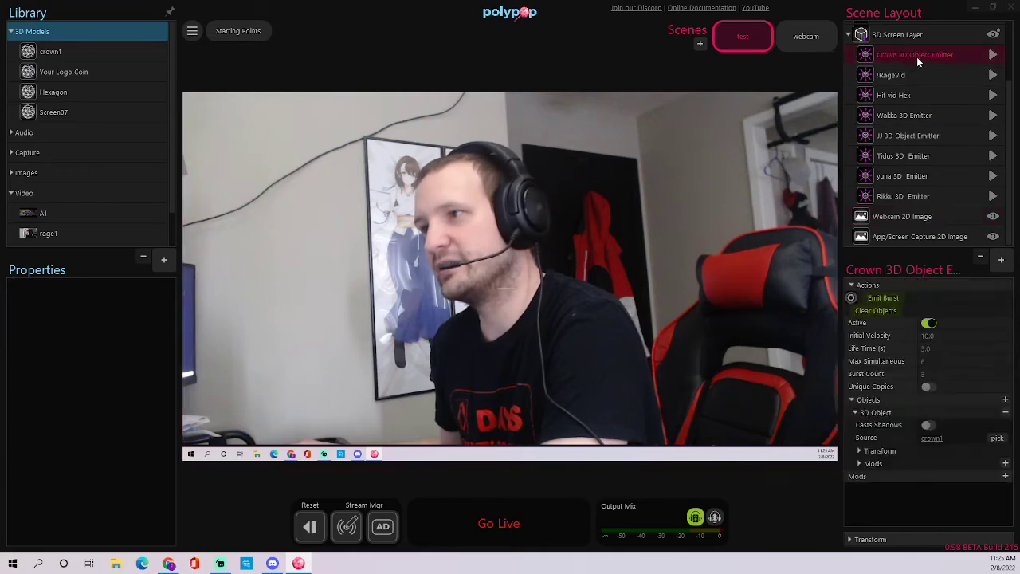
left_click(1001, 259)
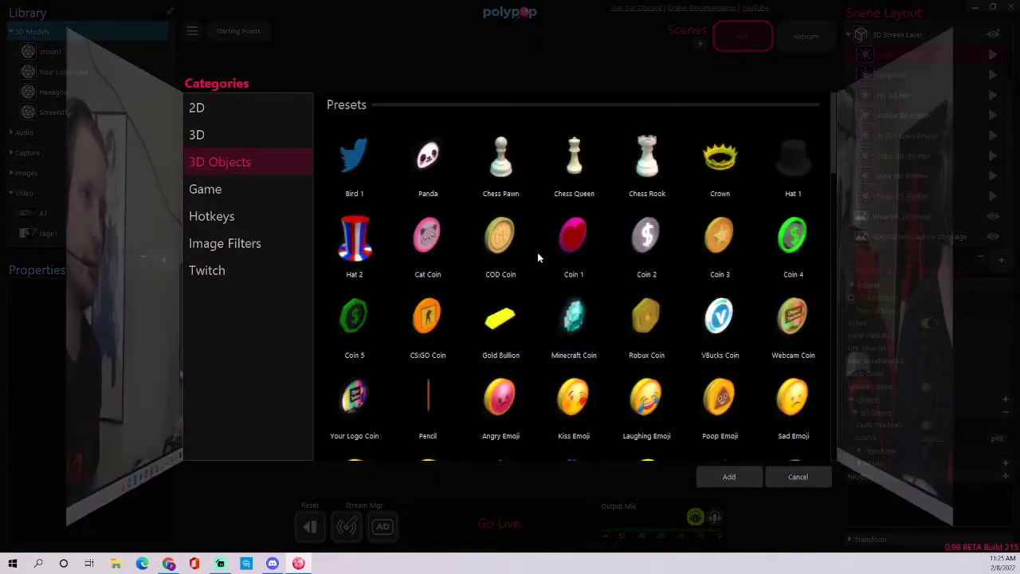
scroll(720, 242, "down", 3)
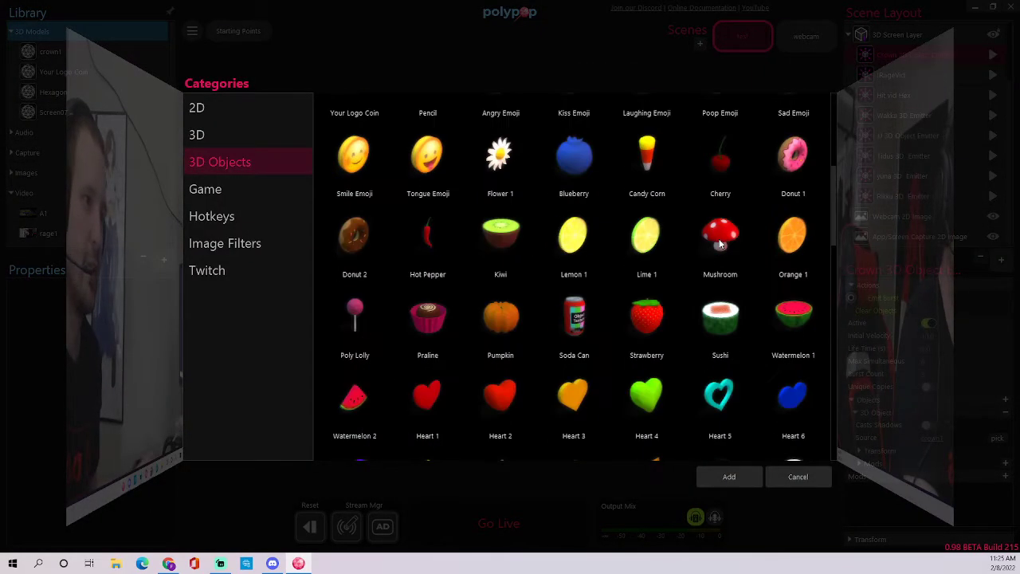
scroll(715, 242, "up", 3)
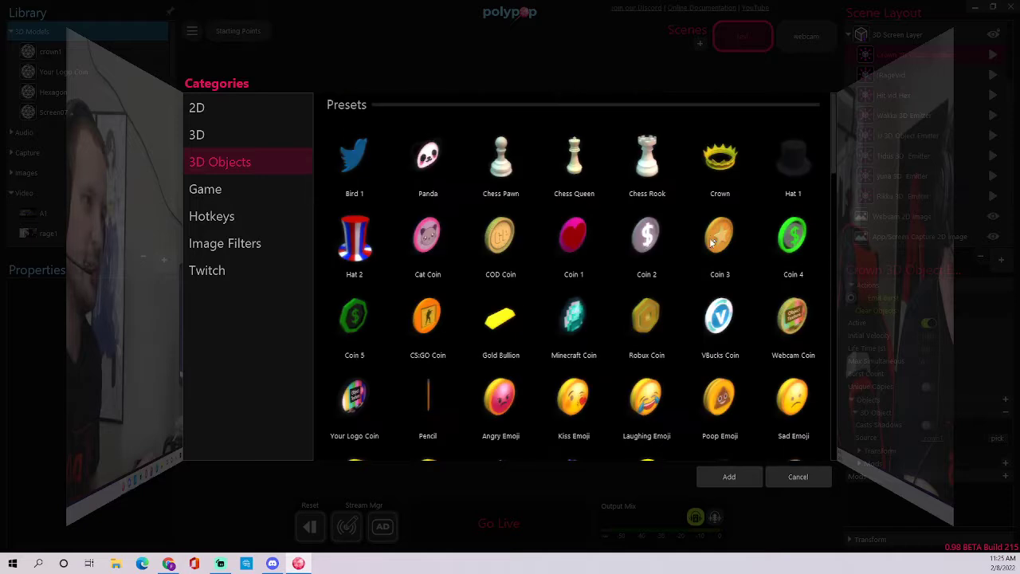
left_click(713, 162)
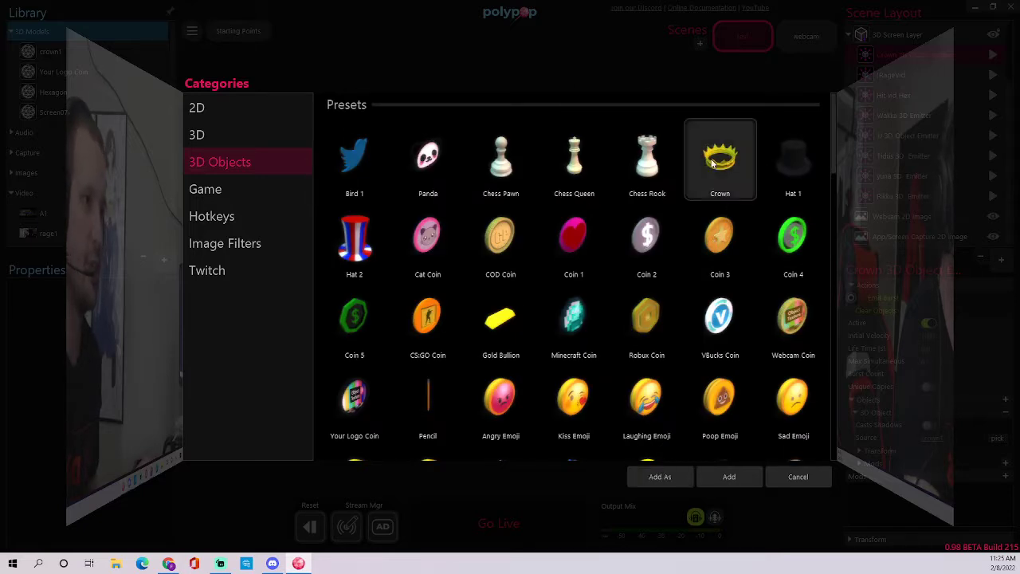
left_click(656, 478)
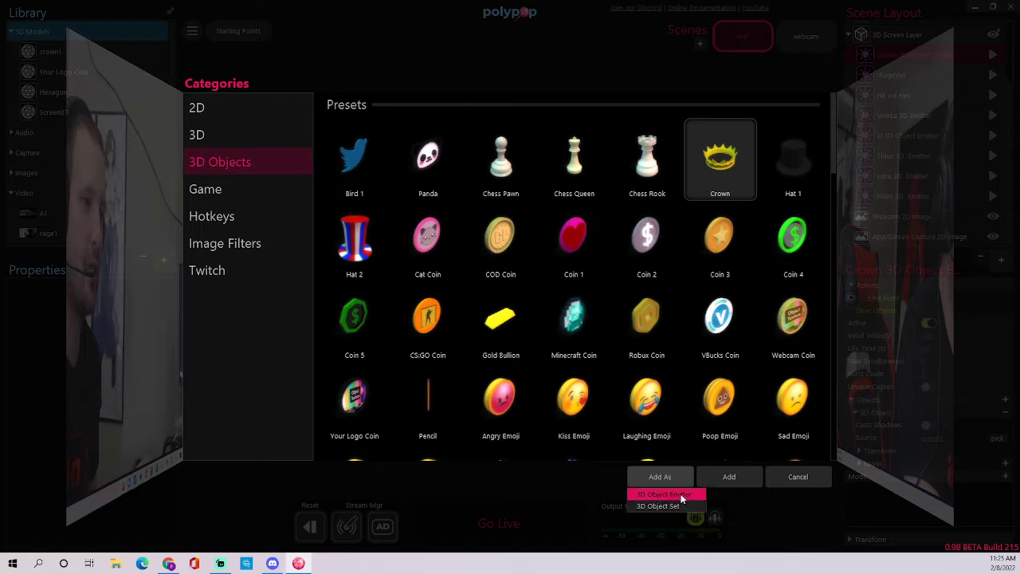
left_click(690, 494)
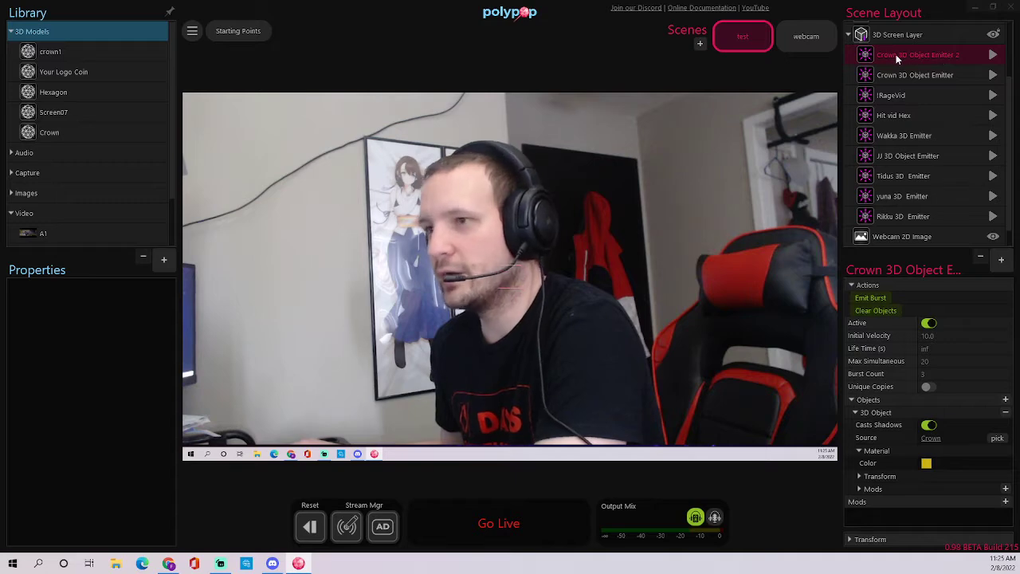
left_click(878, 296)
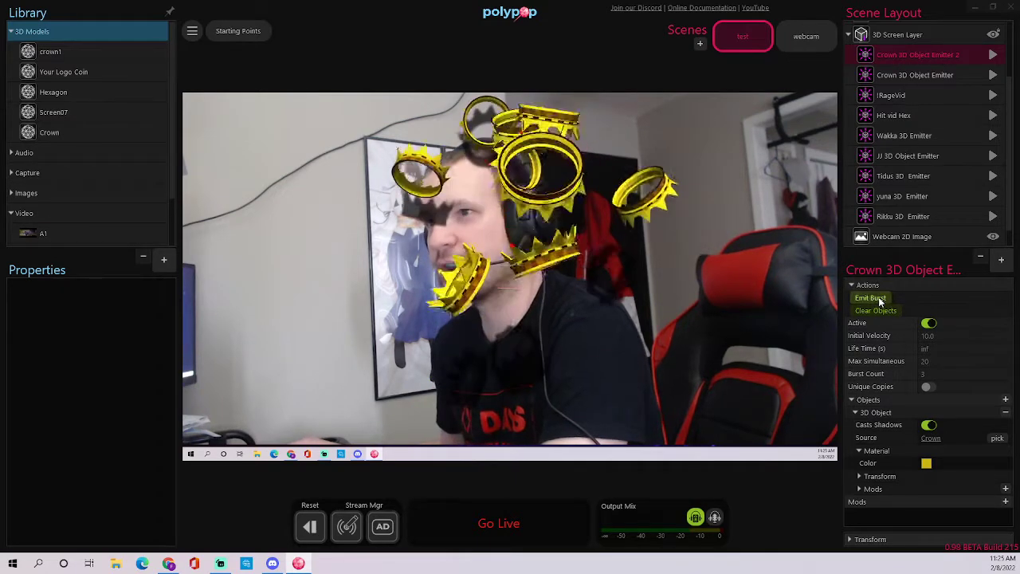
left_click(878, 297)
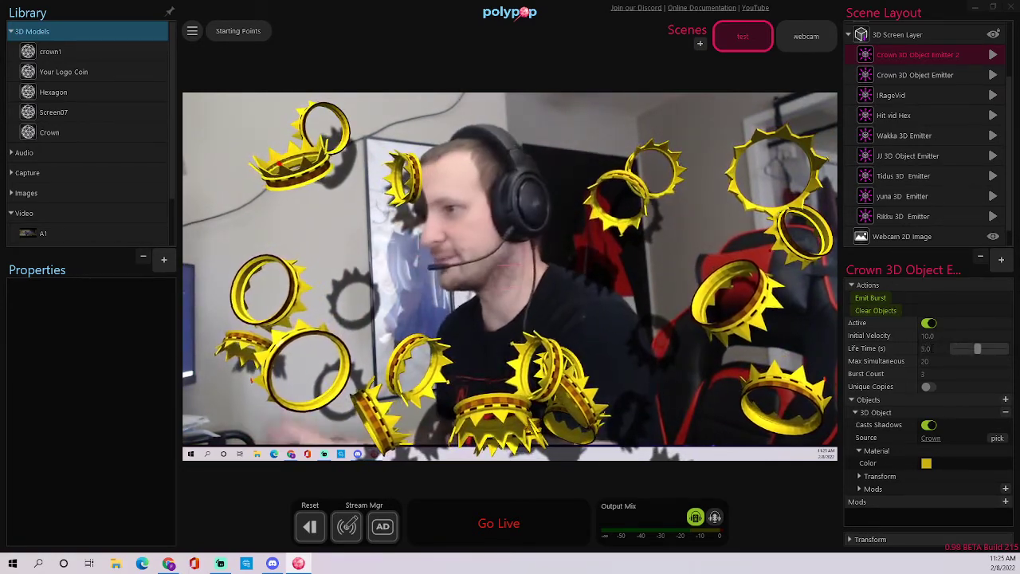
- Set the new crown emitter's life time to 5.0 s and its max simultaneous objects to 6, and test the bursts
left_click_drag(963, 361, 955, 361)
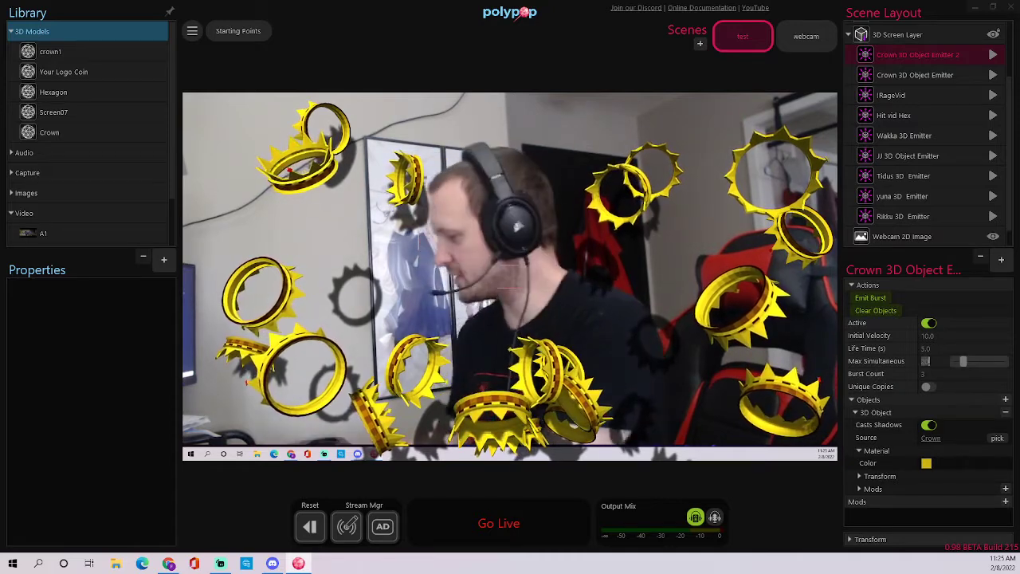
left_click(870, 298)
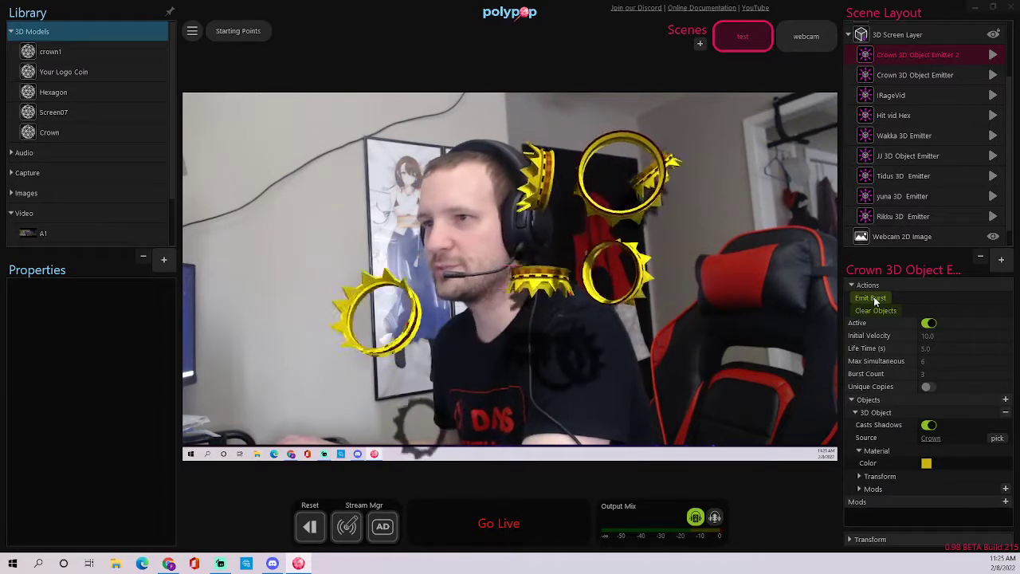
left_click(874, 296)
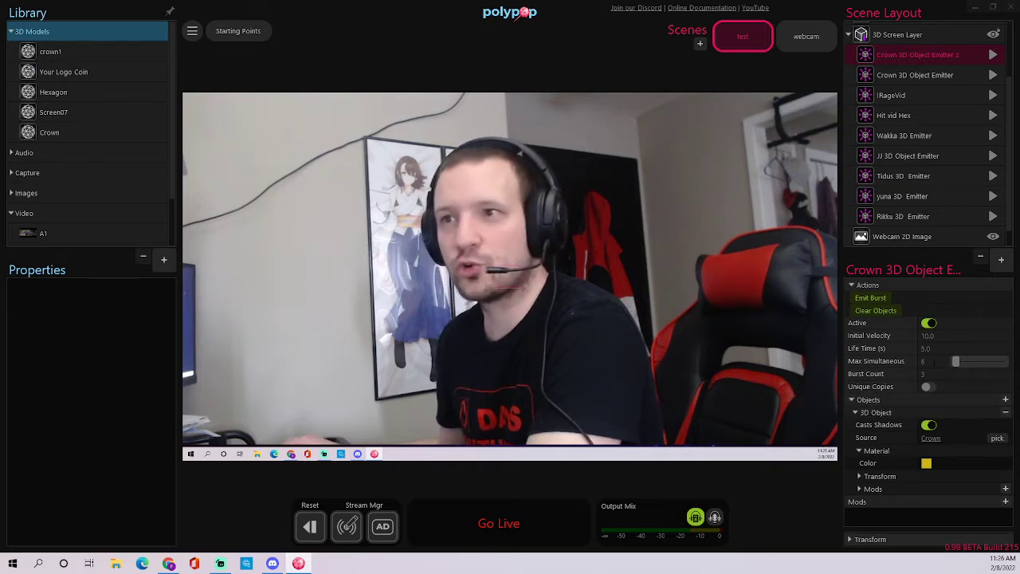
left_click(881, 298)
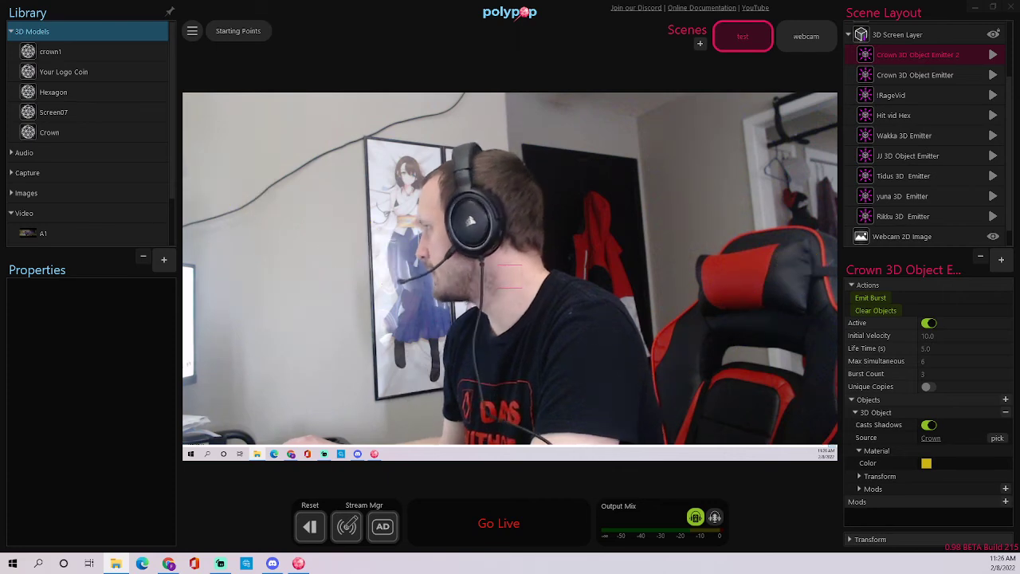
left_click(868, 298)
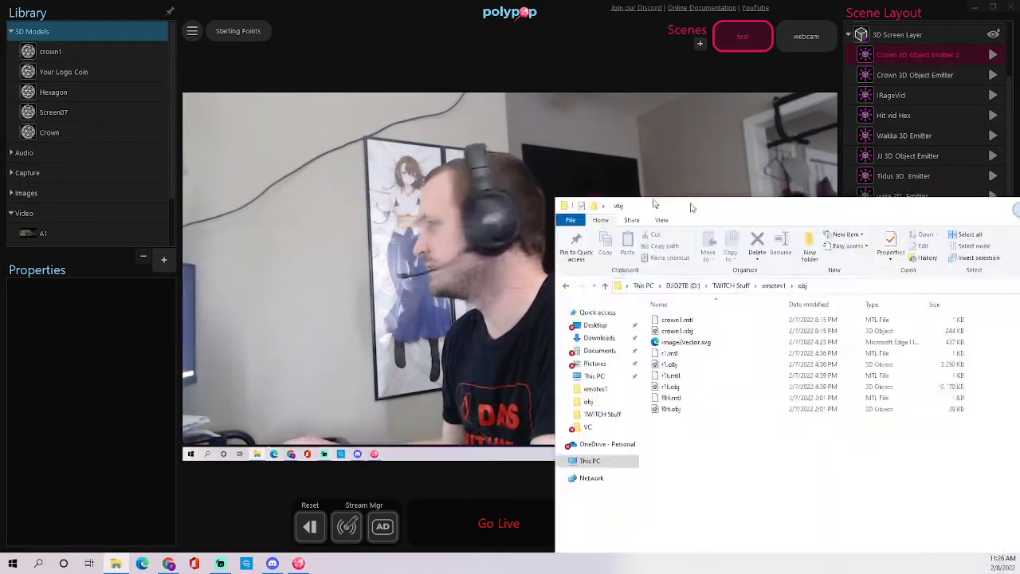
- Switch to File Explorer and inspect crown1.obj from the emotes1 obj folder in 3D Viewer, closing the viewer when done
left_click_drag(700, 196, 523, 65)
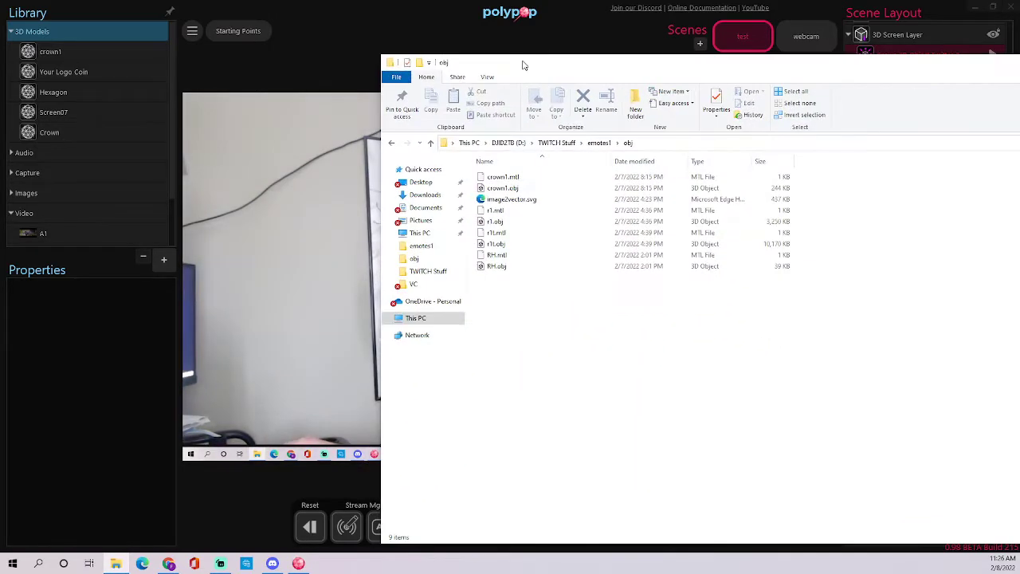
left_click(505, 188)
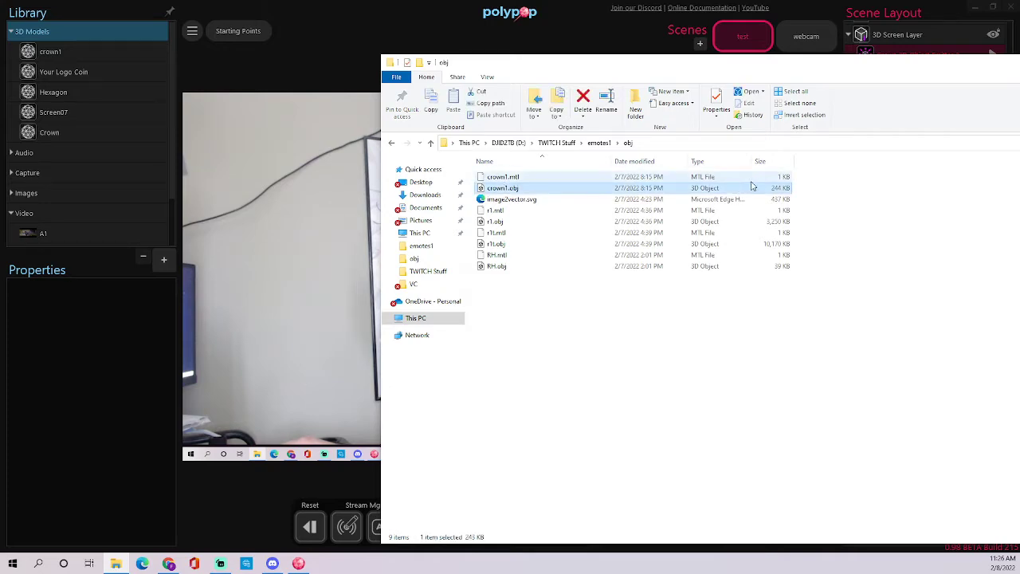
double_click(488, 191)
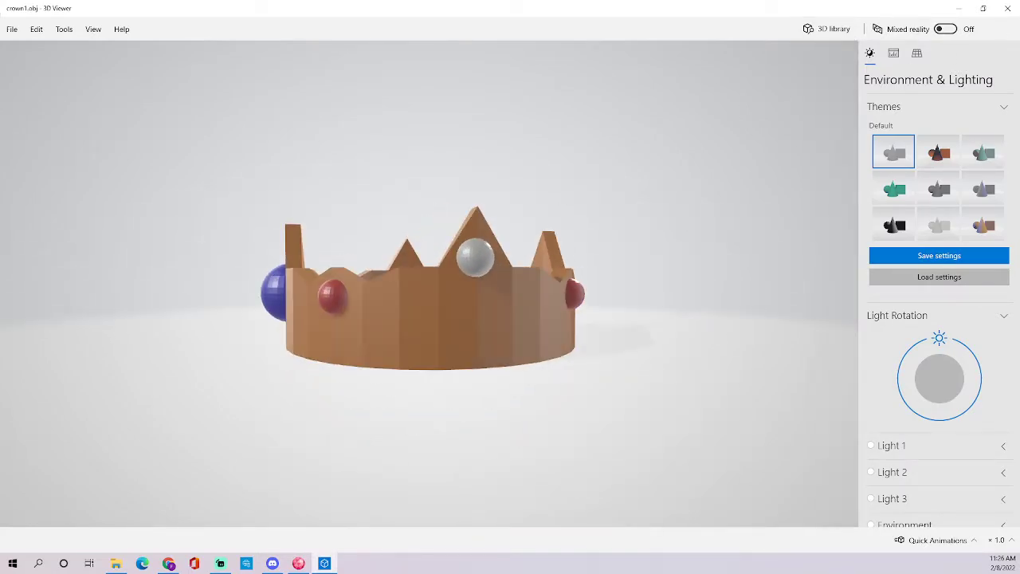
left_click(1007, 8)
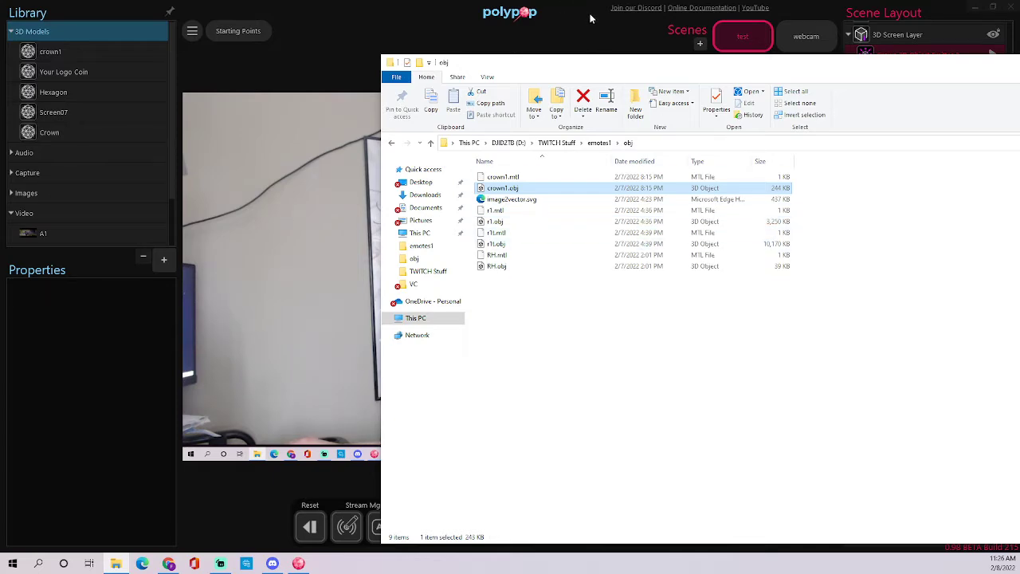
- Switch back to Polypop, set the custom crown1 model as the source of Crown 3D Object Emitter 2, and test-emit bursts
key("alt+Tab")
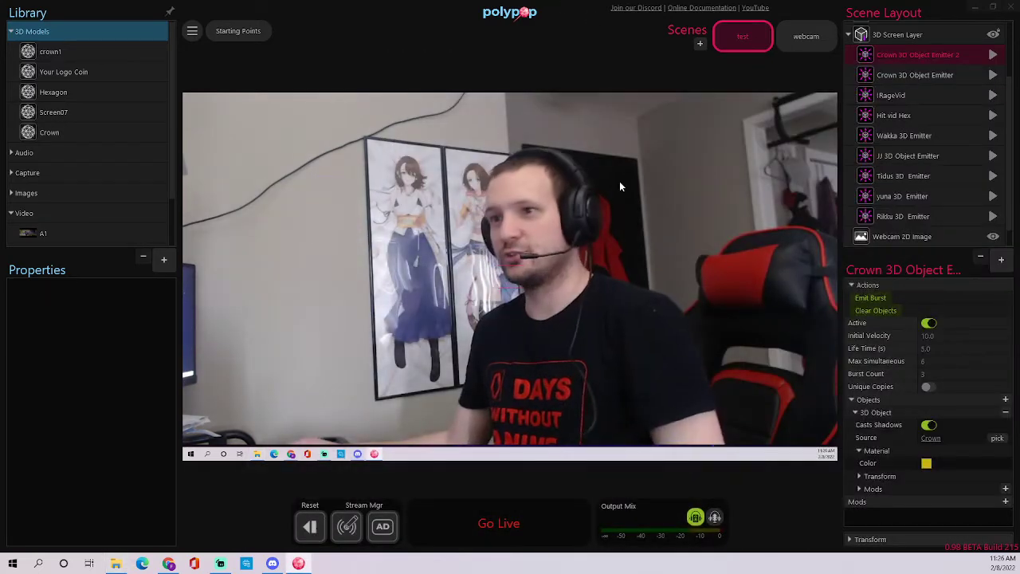
left_click(930, 440)
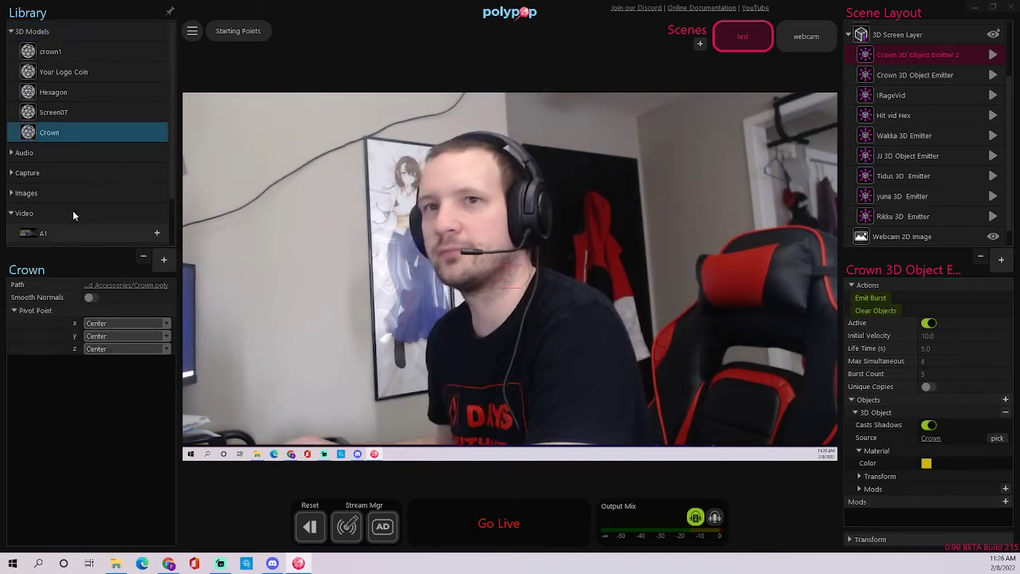
left_click_drag(49, 51, 342, 166)
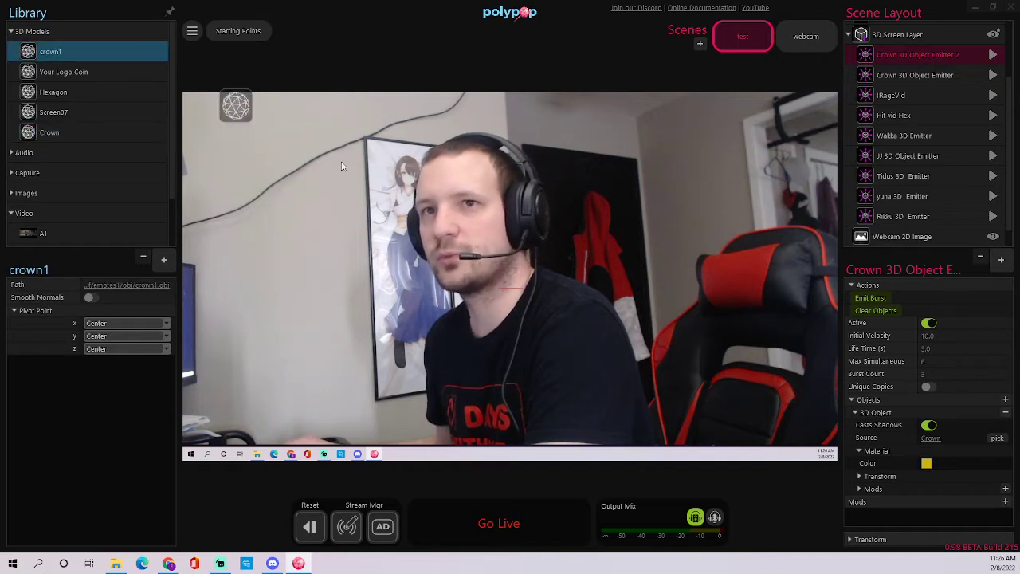
left_click_drag(934, 443, 935, 443)
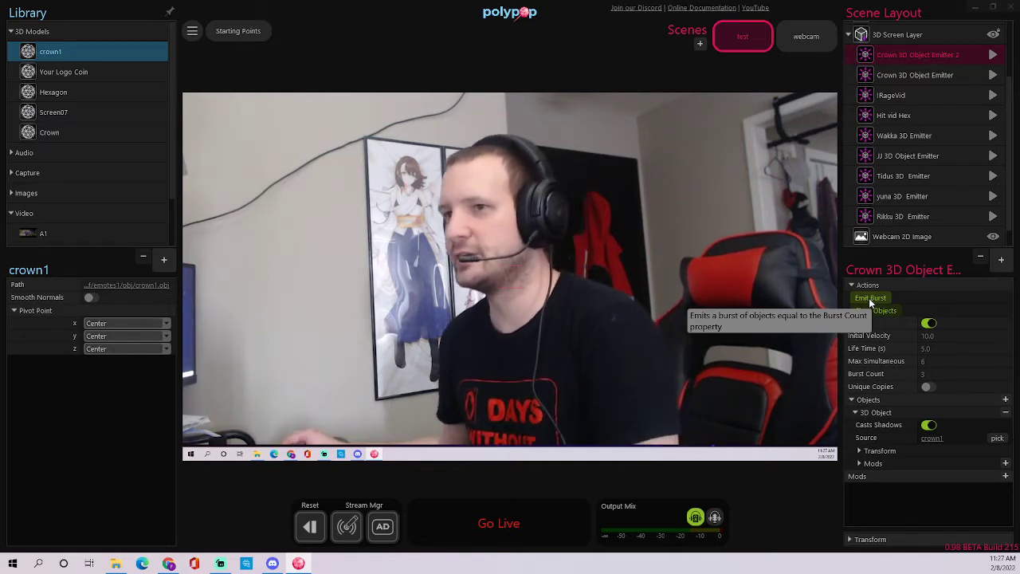
left_click(869, 298)
left_click(869, 298)
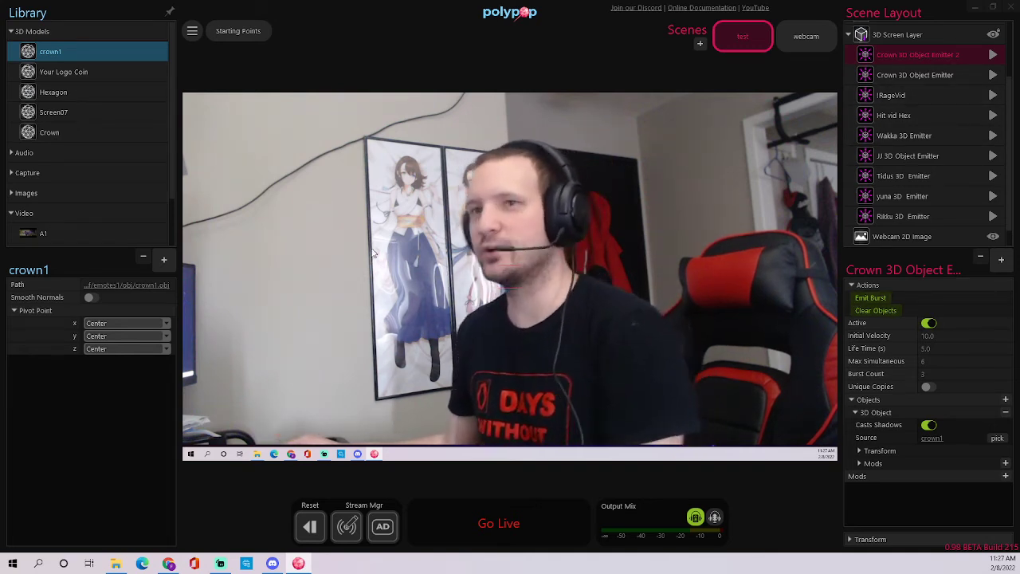
- Import r1t.obj from the emotes1 obj folder into the library as a 3D model
left_click(163, 261)
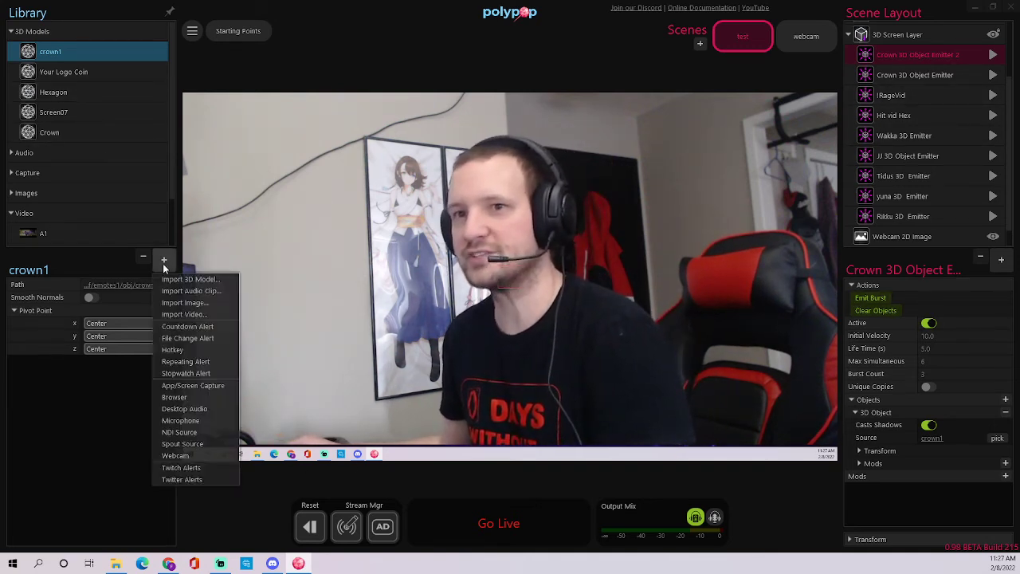
left_click(190, 280)
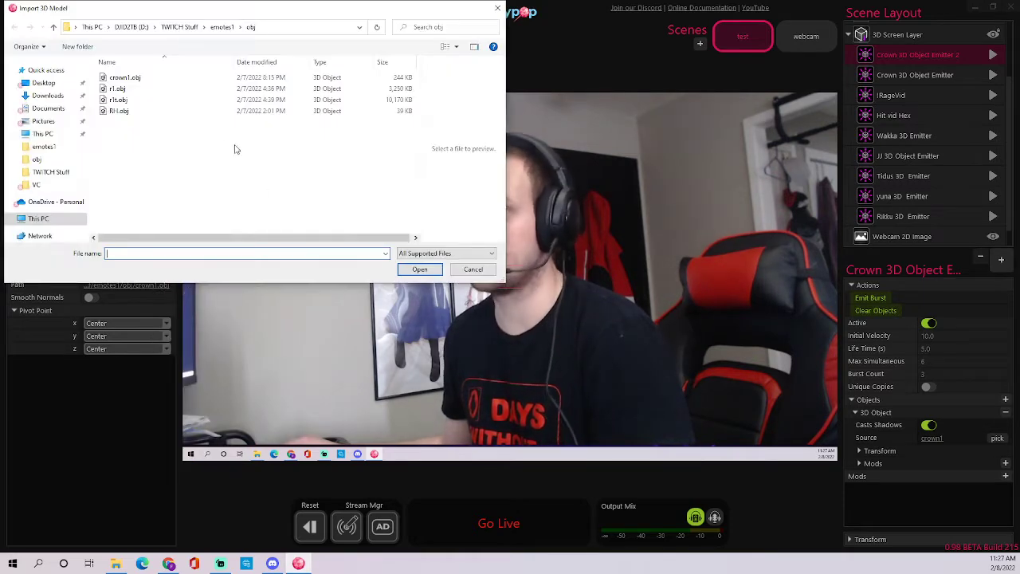
left_click(131, 101)
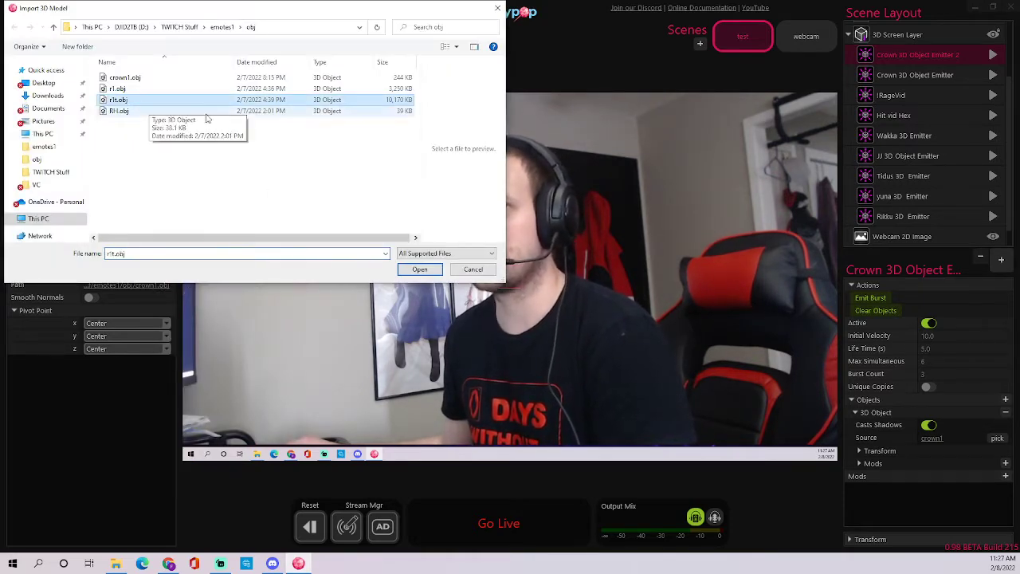
left_click(417, 269)
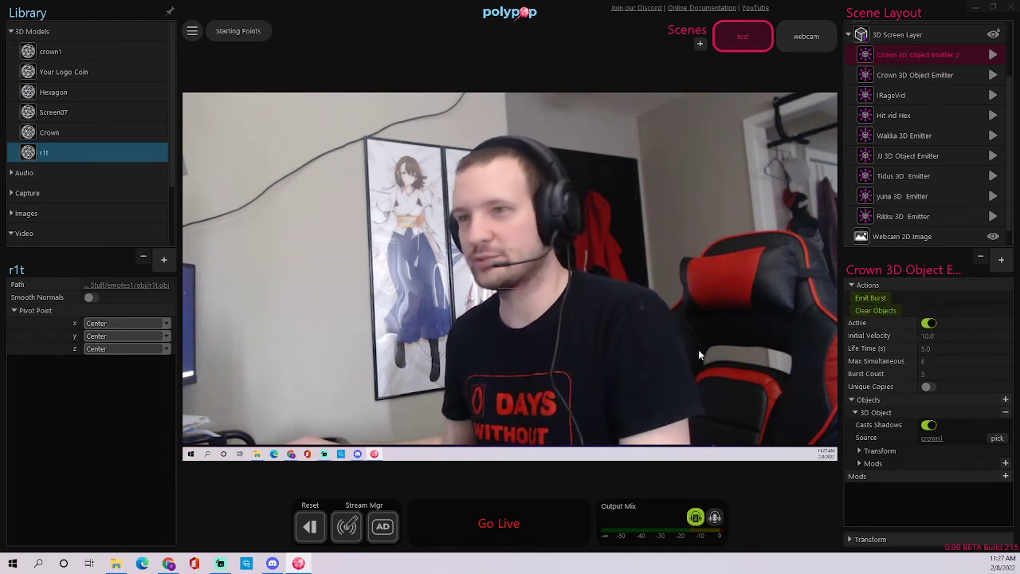
- Set the r1t model as the source of Crown 3D Object Emitter 2 and test-emit several bursts
left_click(997, 439)
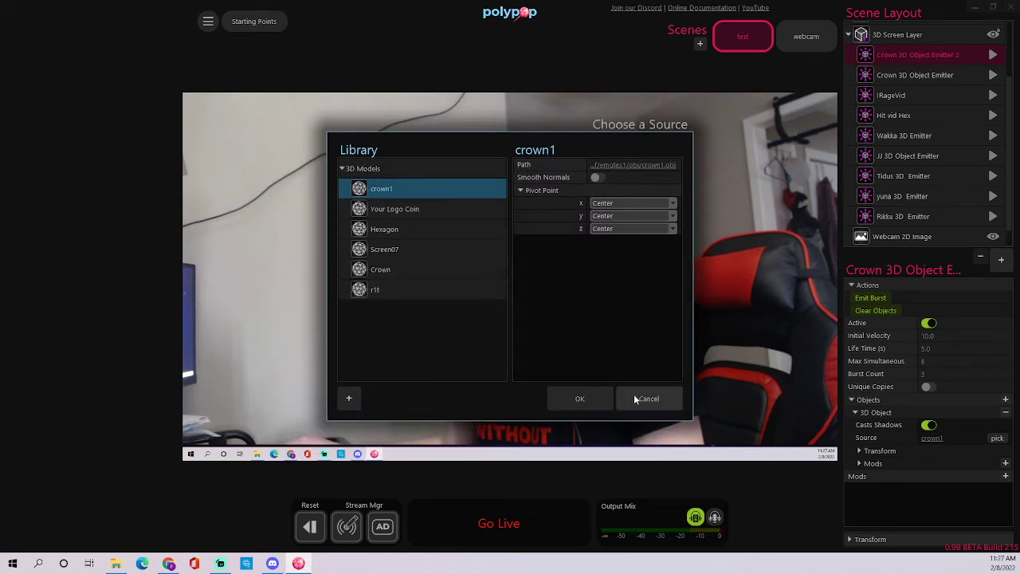
left_click(648, 398)
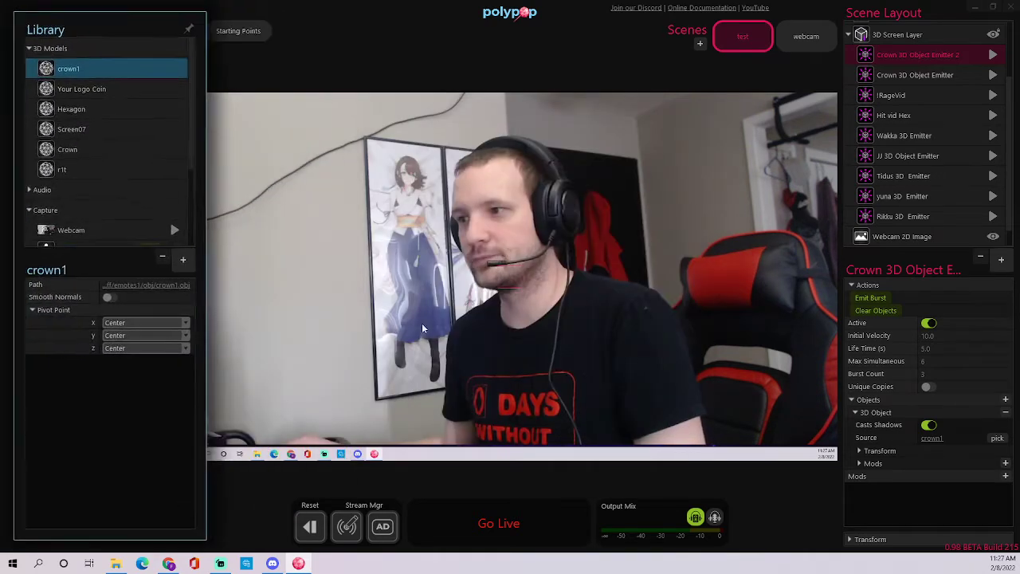
left_click_drag(35, 153, 917, 440)
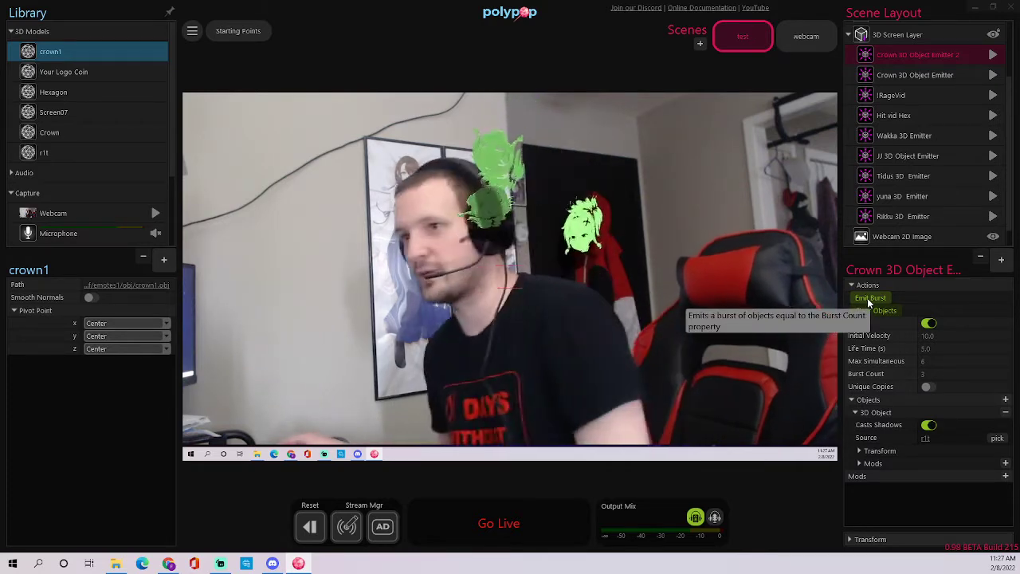
left_click(868, 298)
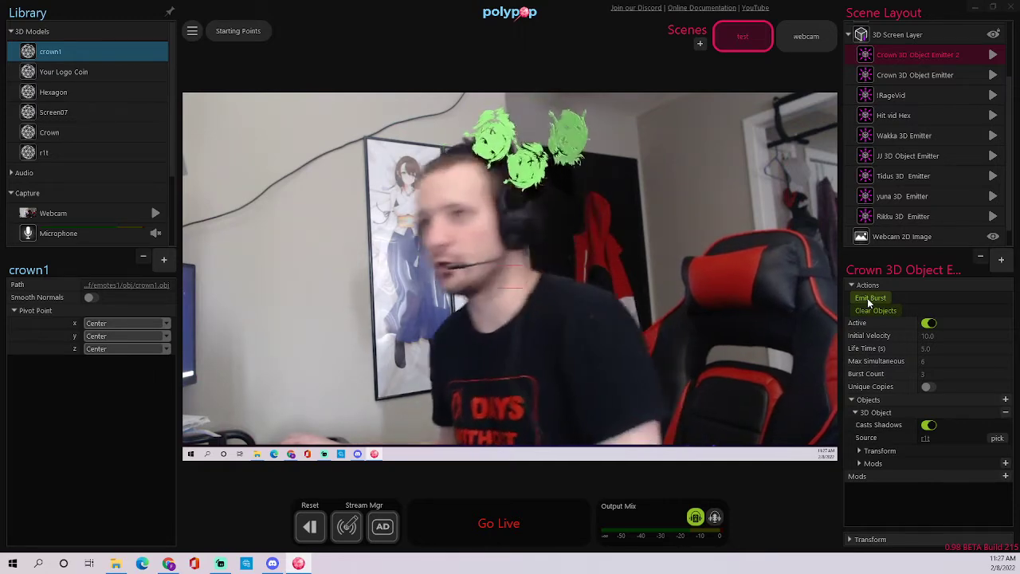
left_click(867, 299)
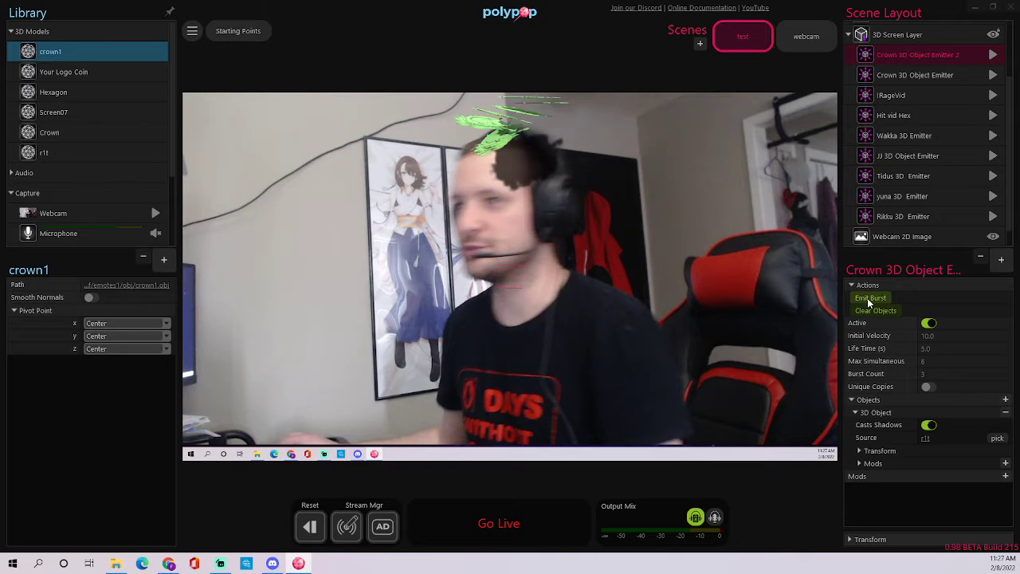
left_click(867, 298)
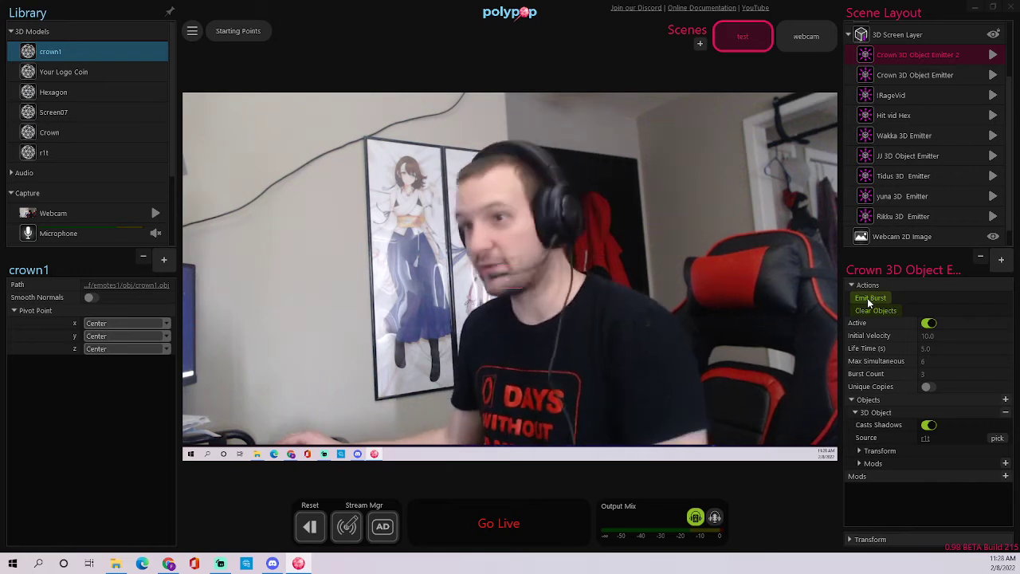
- Delete the r1t model from the library and Crown 3D Object Emitter 2 from the 3D Screen Layer
left_click(43, 155)
key("Delete")
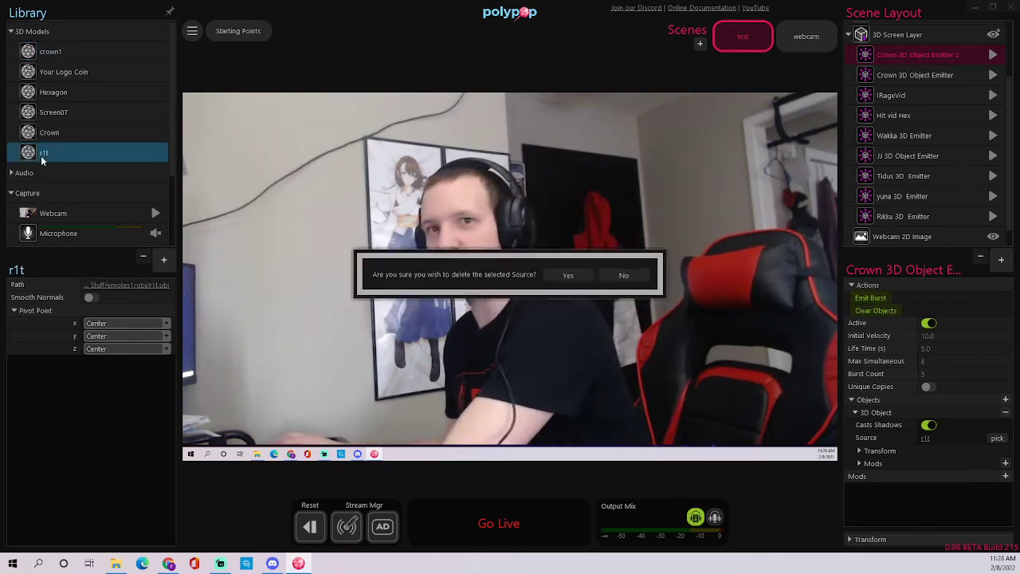
left_click(568, 284)
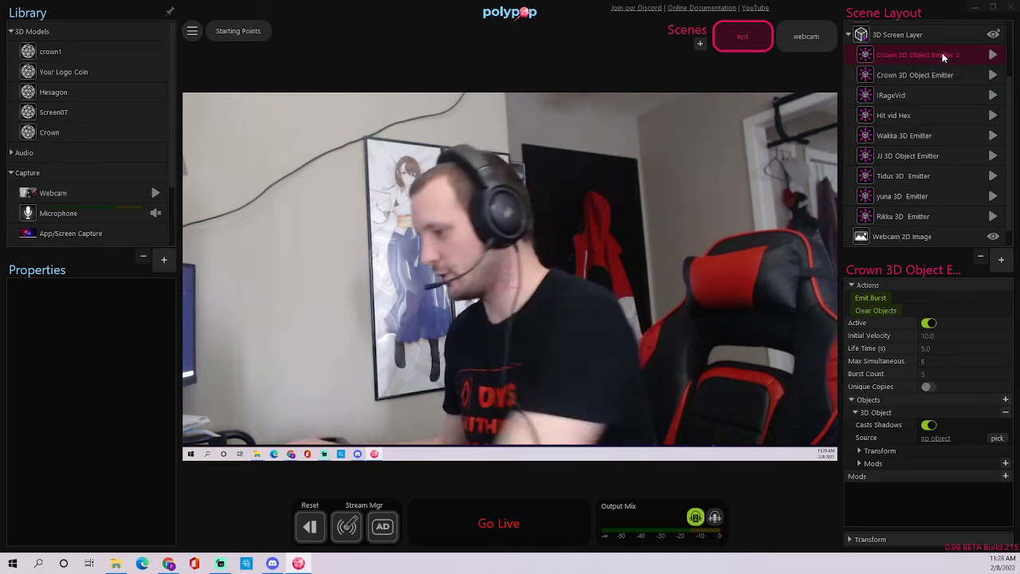
key("Delete")
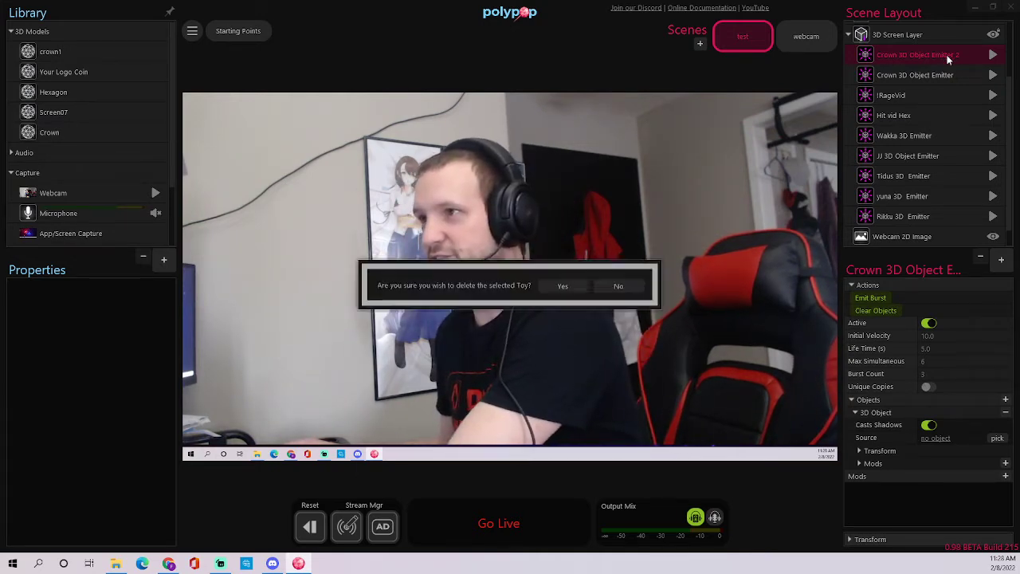
left_click(556, 284)
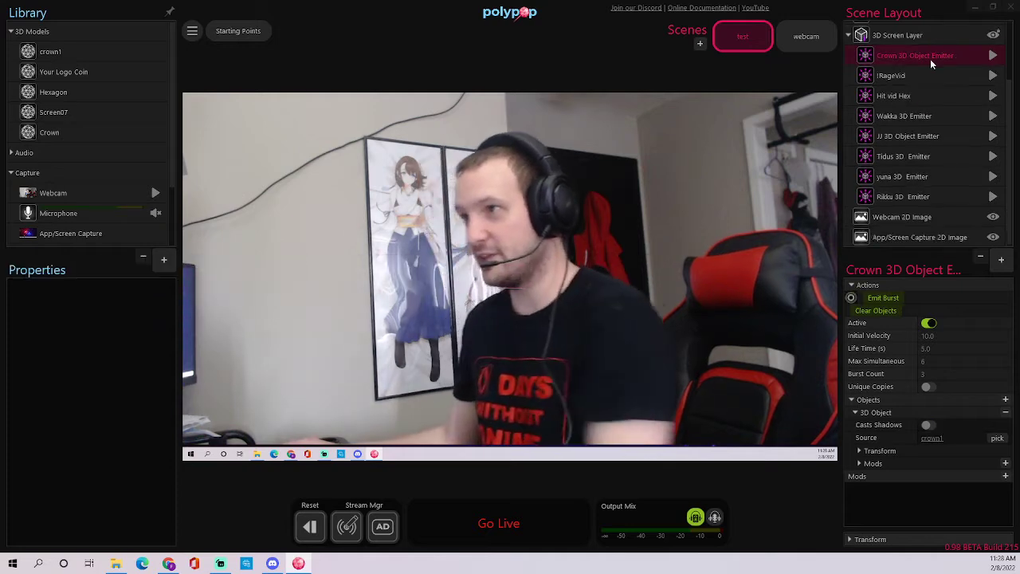
- Test the remaining crown emitter with a burst and with its linked kingdom chat command in Twitch Alerts
left_click(871, 298)
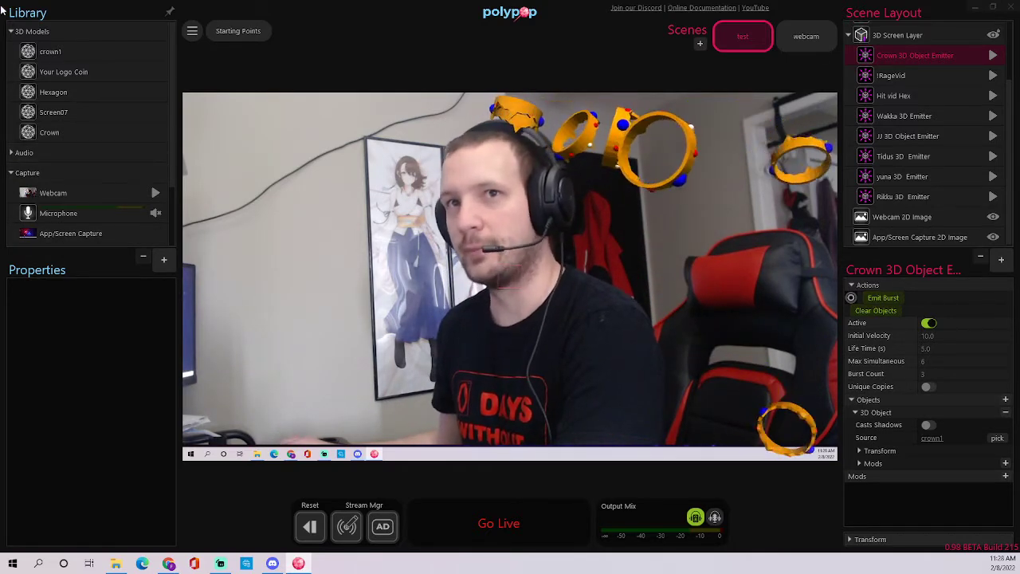
left_click(11, 31)
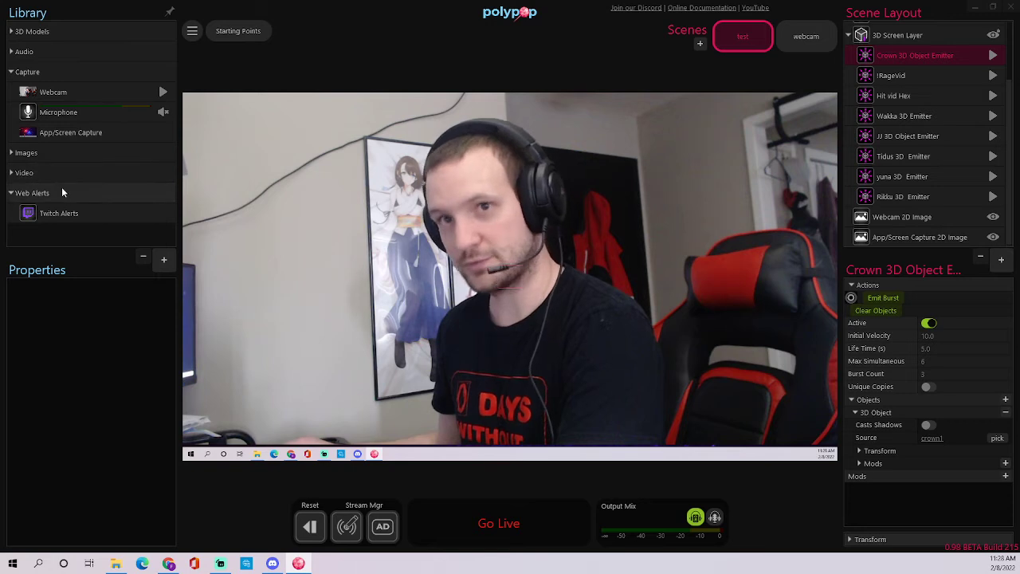
left_click(72, 211)
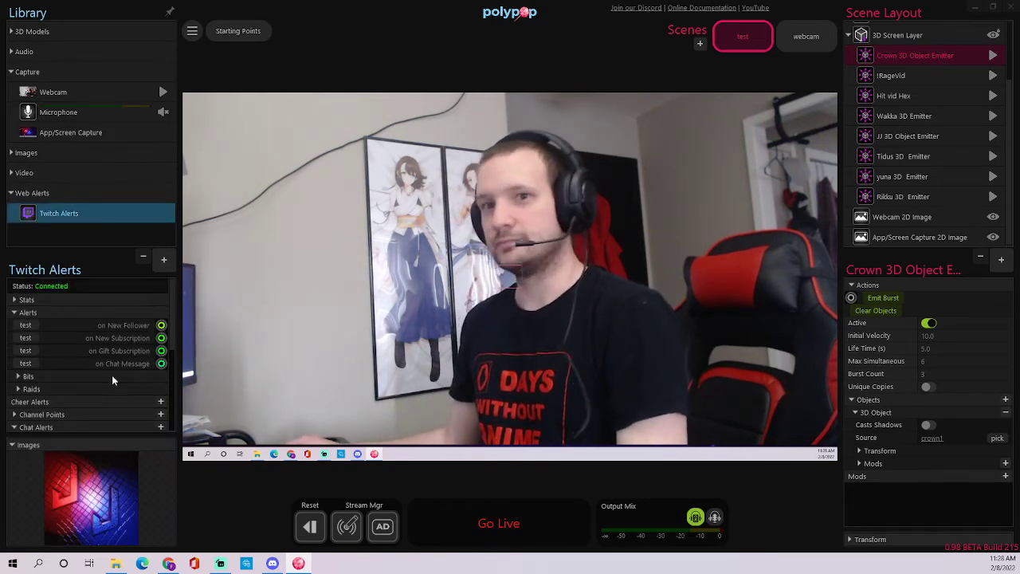
scroll(93, 377, "down", 5)
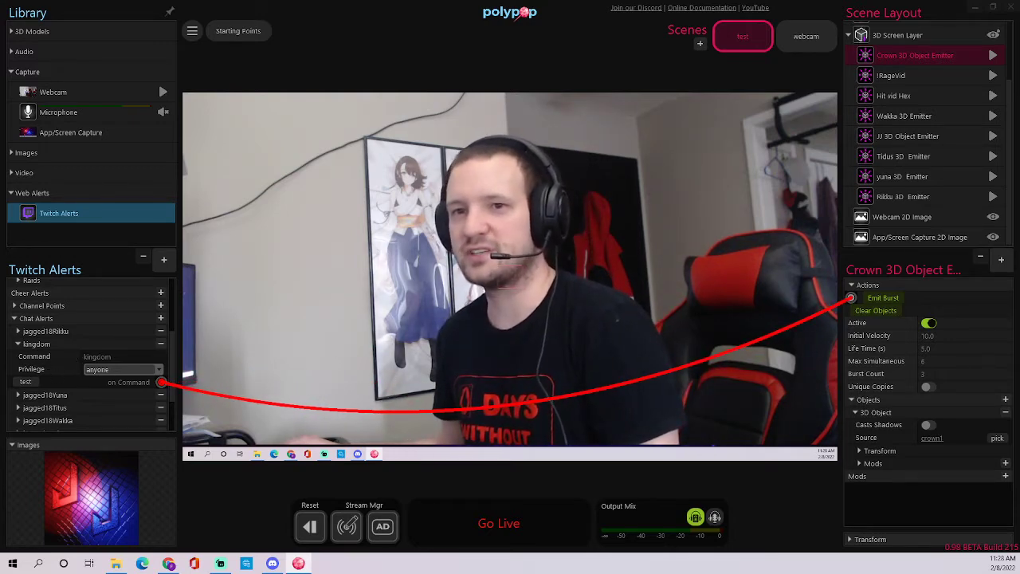
left_click(24, 384)
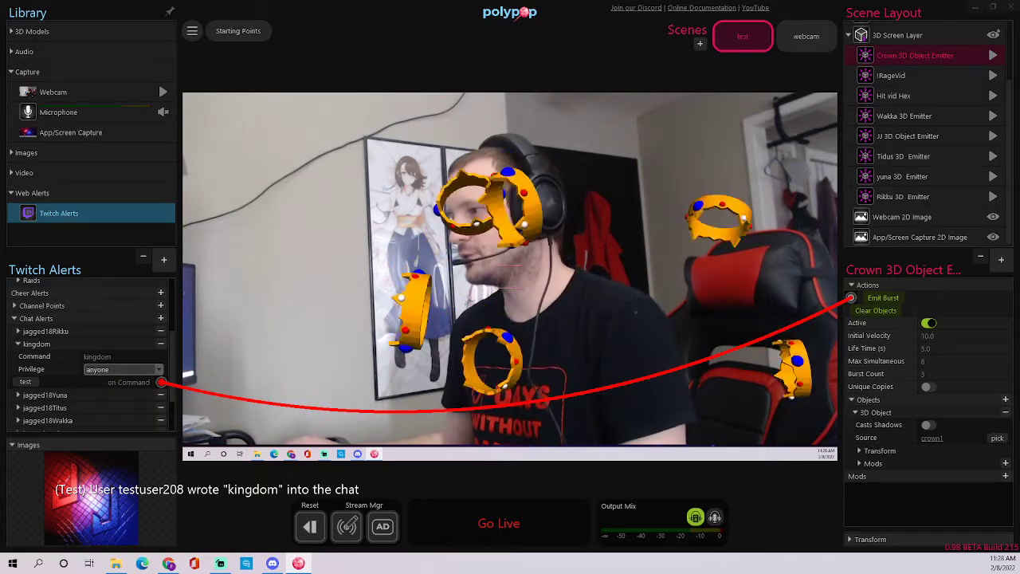
- Open the Twitch Stream Manager in the browser and place its popped-out chat window over Polypop's emitter properties
left_click(169, 563)
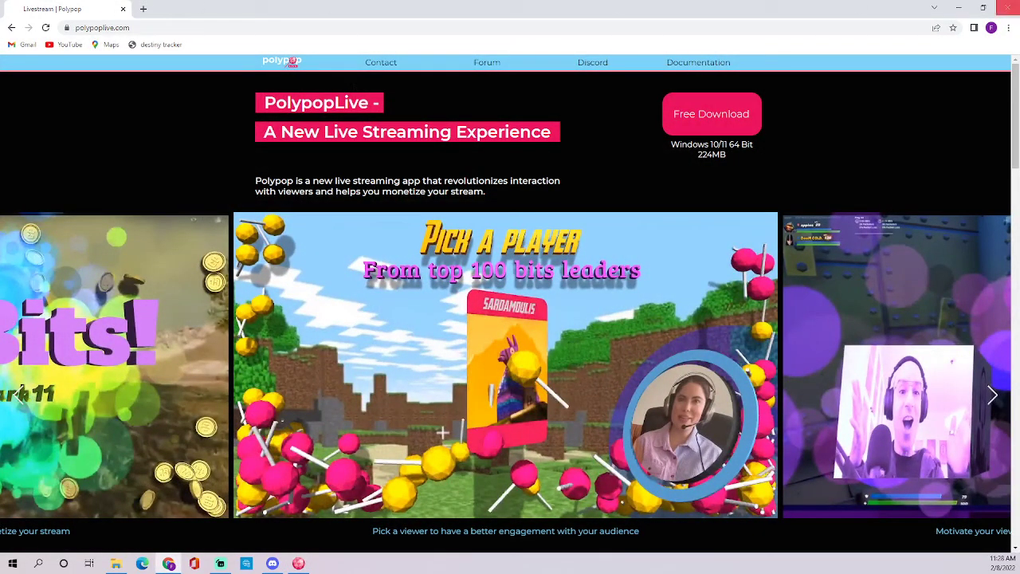
left_click(1008, 10)
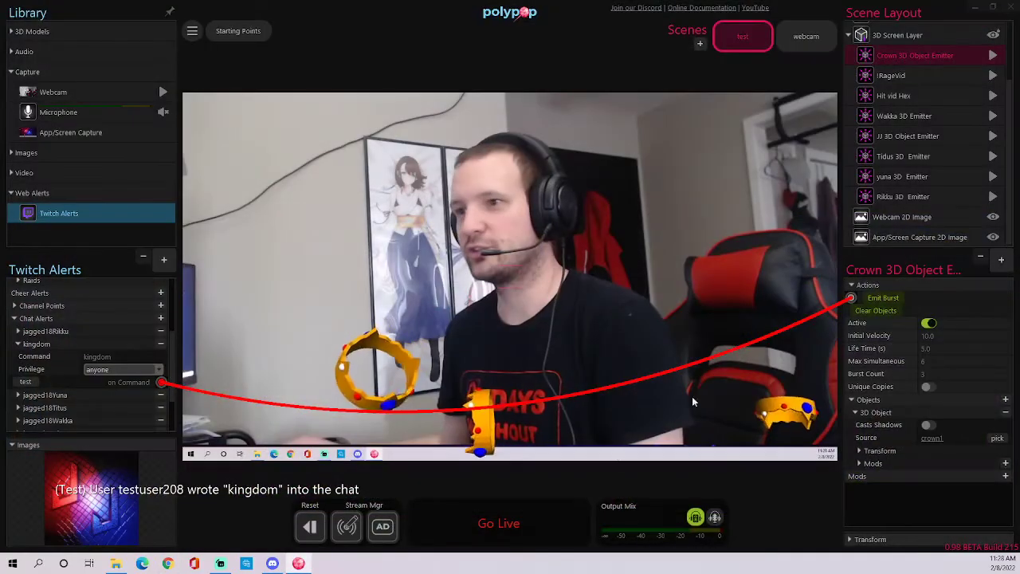
left_click(348, 526)
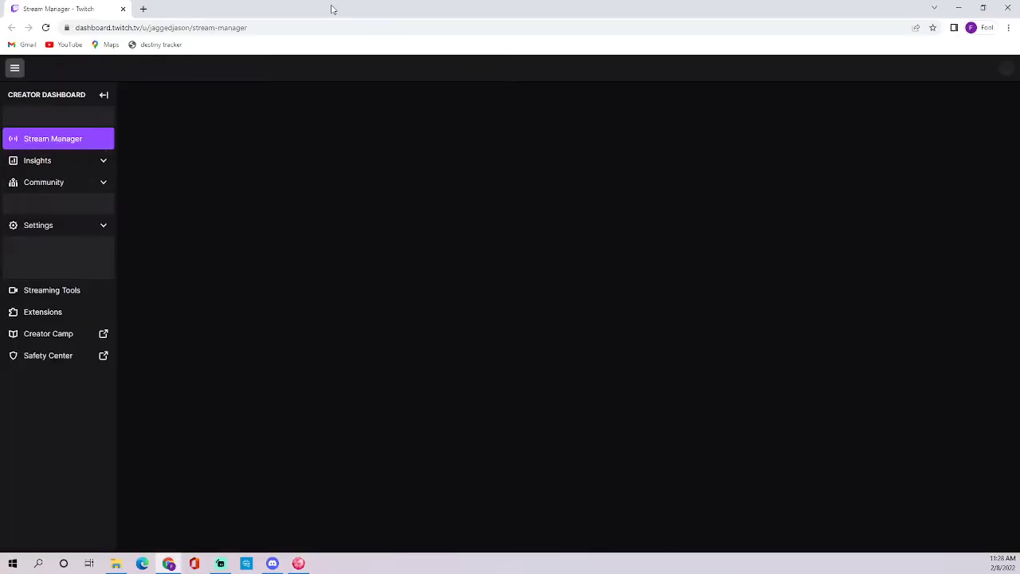
left_click_drag(330, 7, 1019, 95)
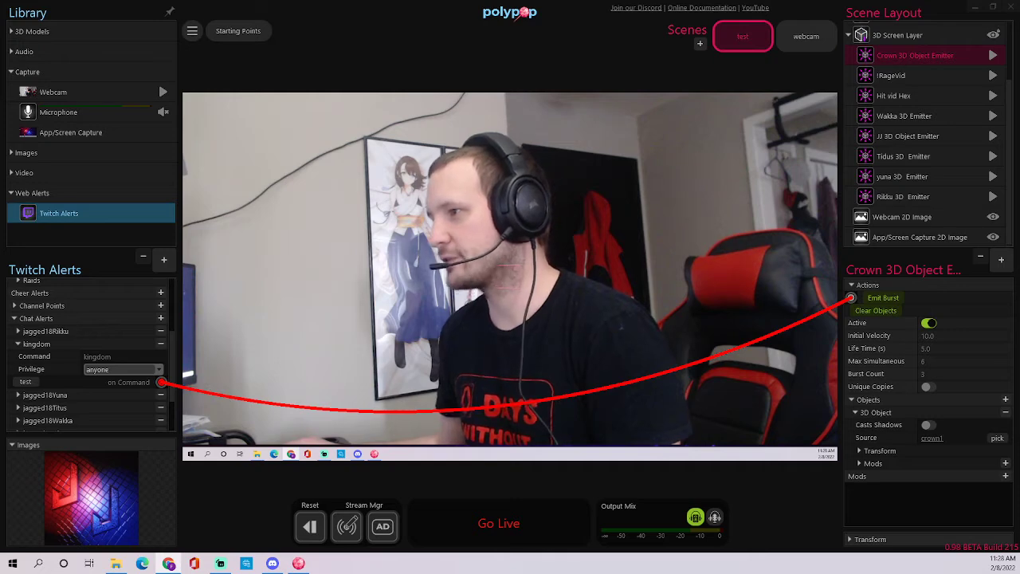
left_click_drag(1019, 96, 879, 72)
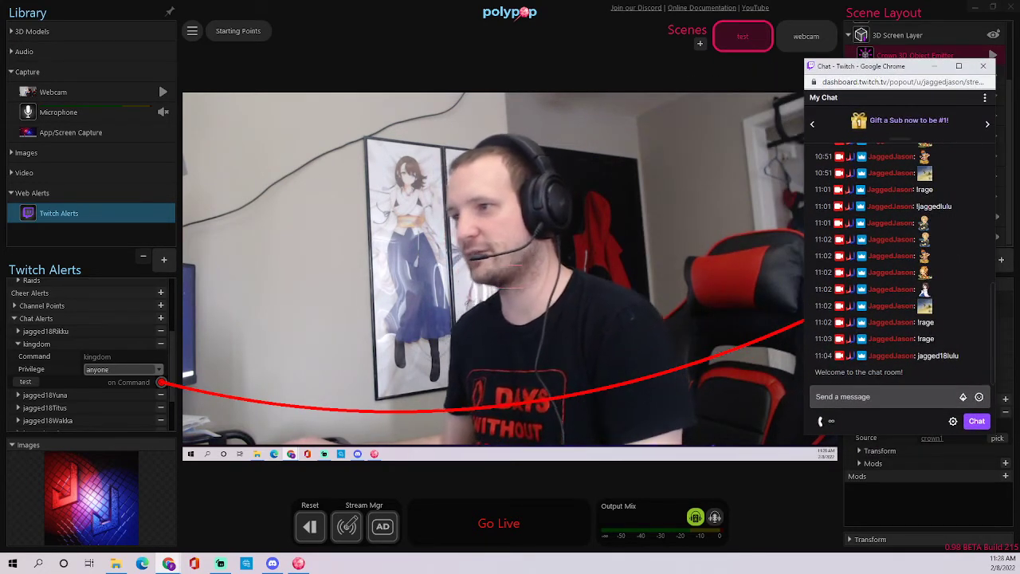
- Send the message "kingdom" in the Twitch chat to test the crown emitter's chat alert
left_click(876, 396)
type("kingodm")
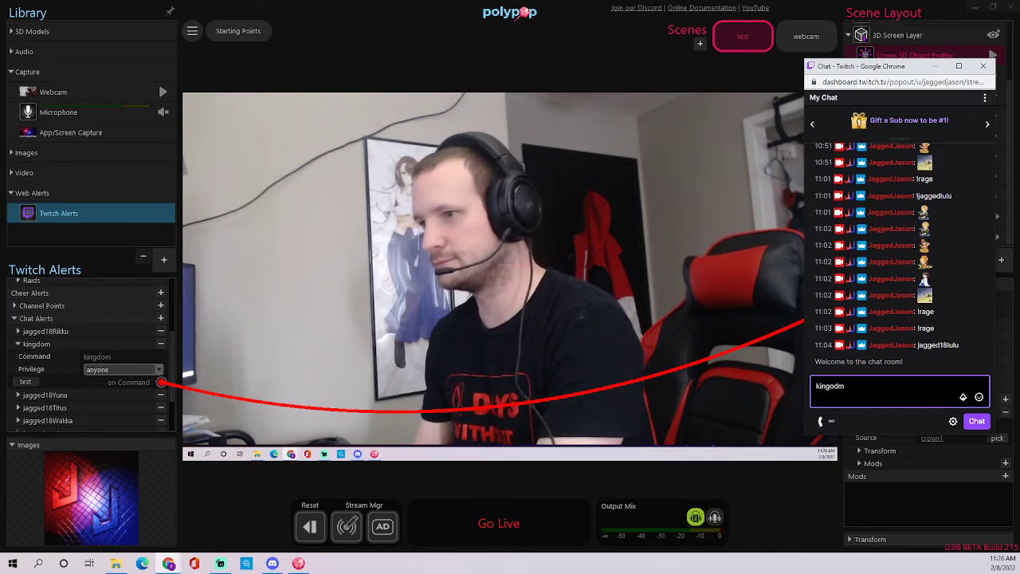
type("dom")
key("Return")
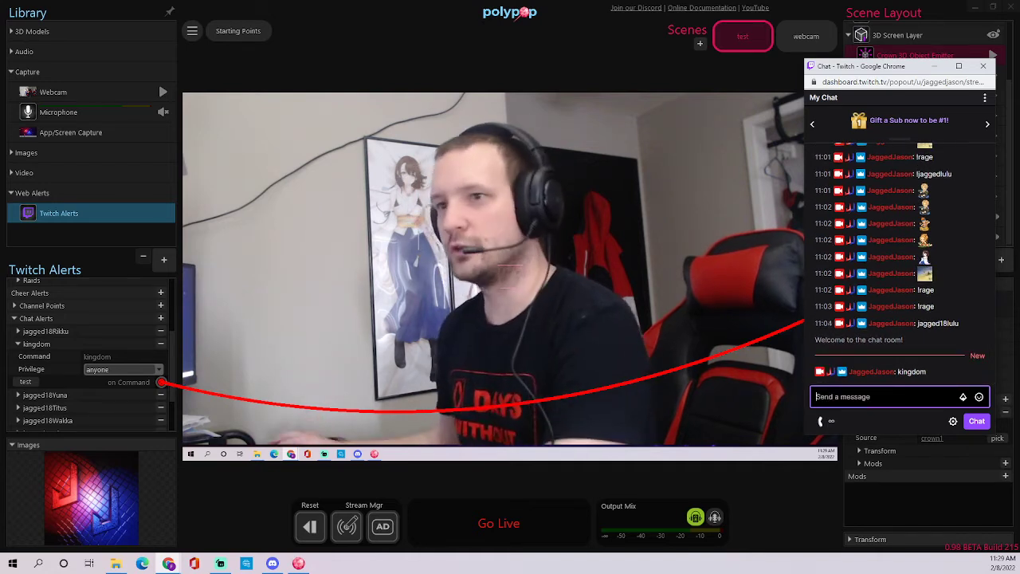
- Send two channel emotes as separate Twitch chat messages, the second being jagged18Yuna, to test their emitters
left_click(980, 398)
left_click(866, 363)
left_click(975, 422)
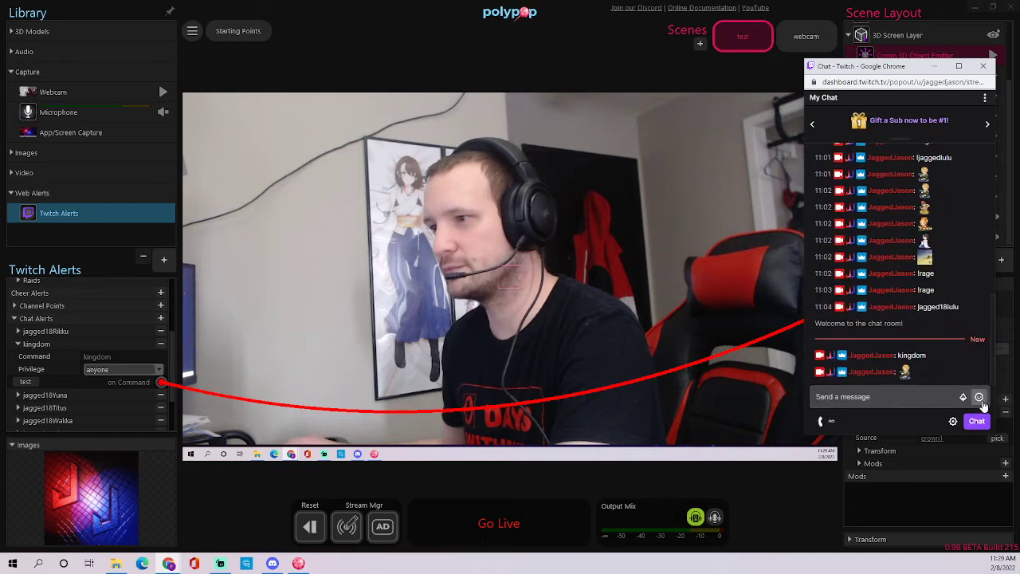
left_click(980, 397)
left_click(891, 370)
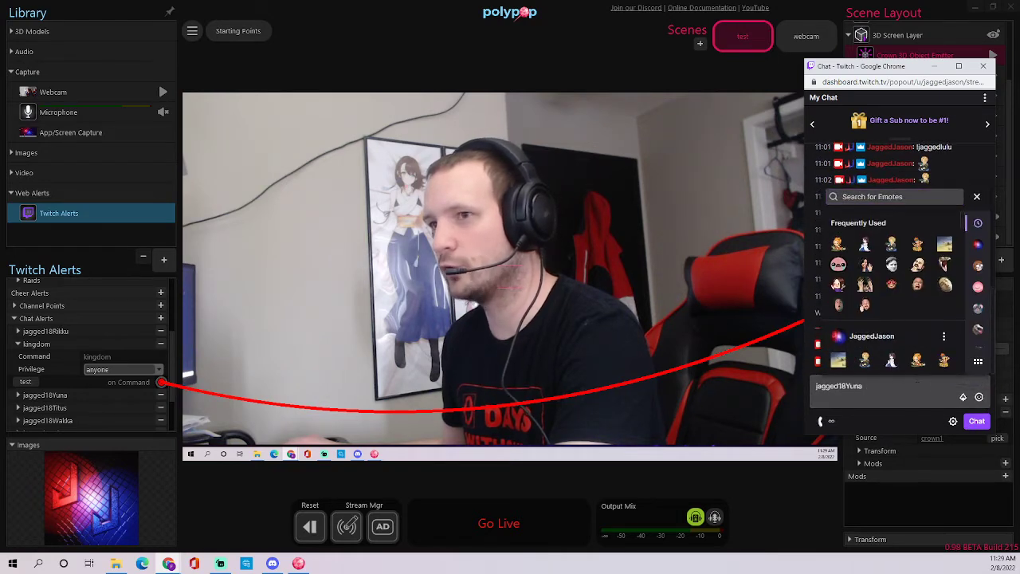
left_click(977, 422)
- Close the popped-out chat window and Polypop to return to the Polypop website
left_click(983, 67)
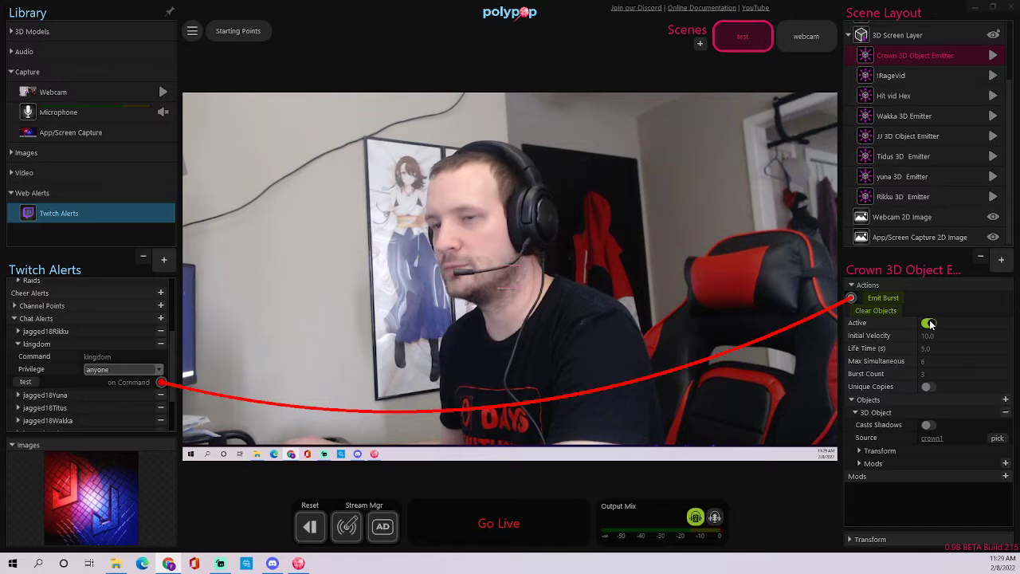
left_click(1014, 8)
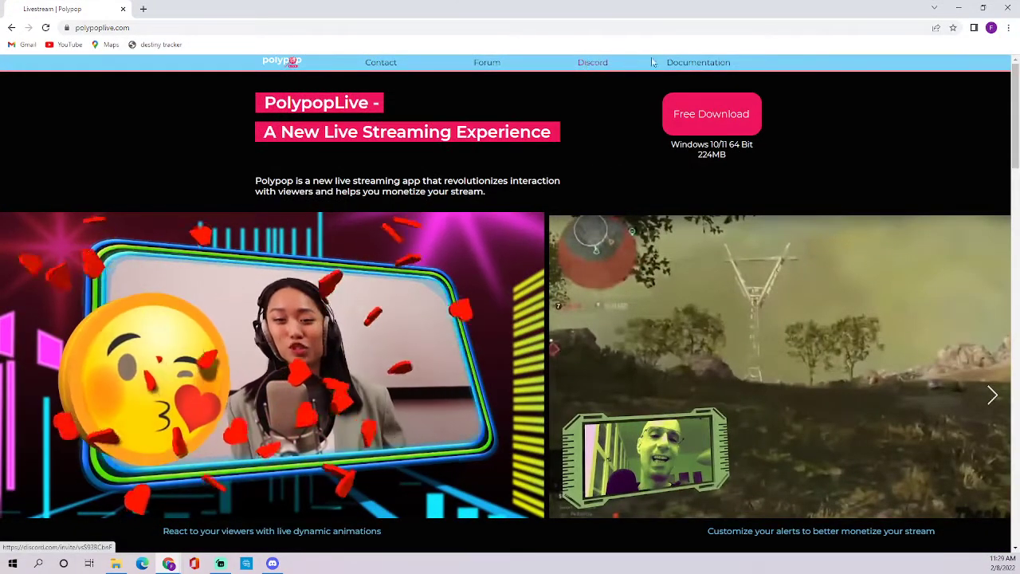
- Look through the Polypop homepage, from its introduction to the sections on interactivity, the broadcasting environment, nonrepetitive animations and monetization
scroll(415, 84, "down", 1)
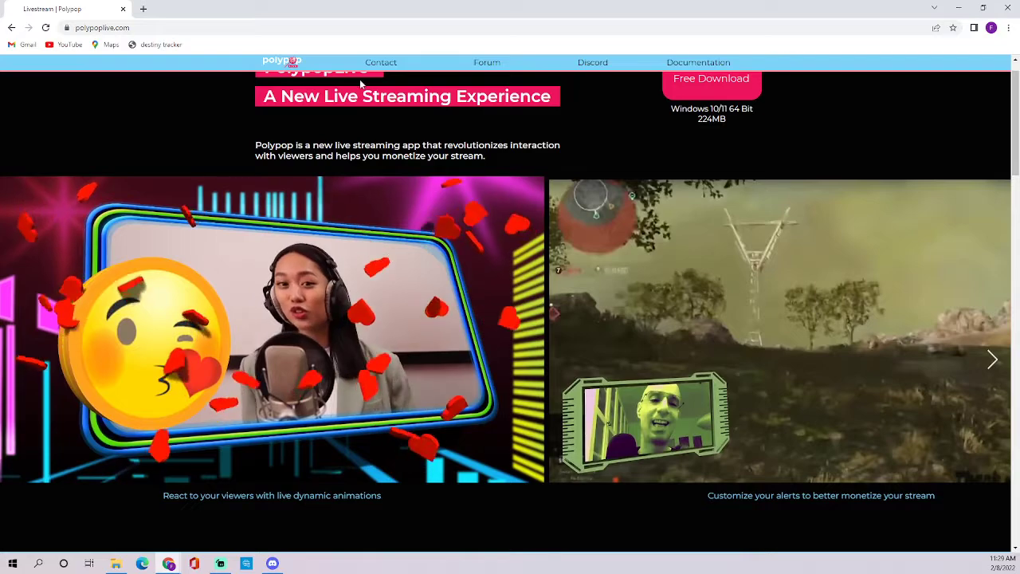
scroll(360, 79, "up", 1)
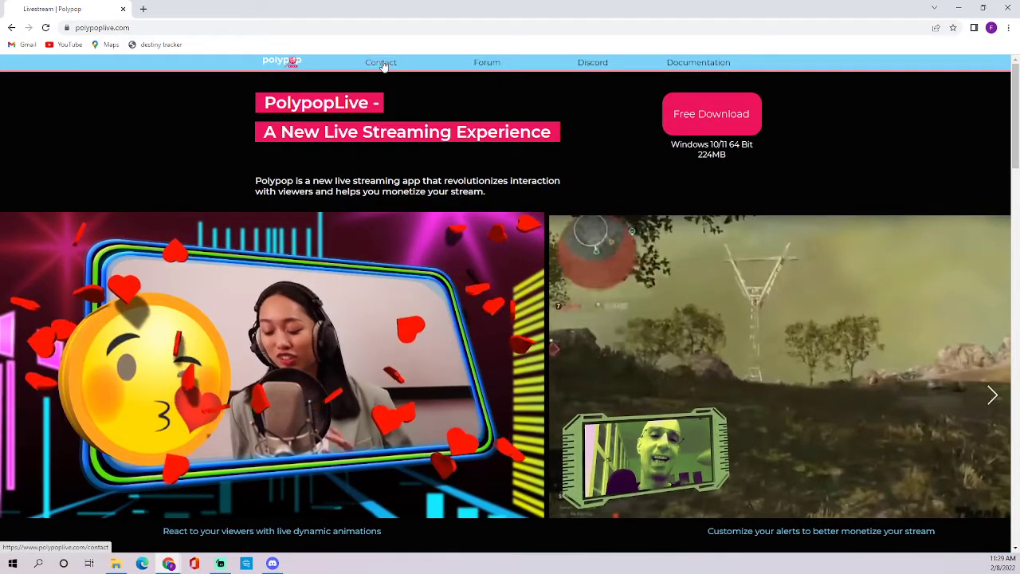
scroll(423, 358, "down", 5)
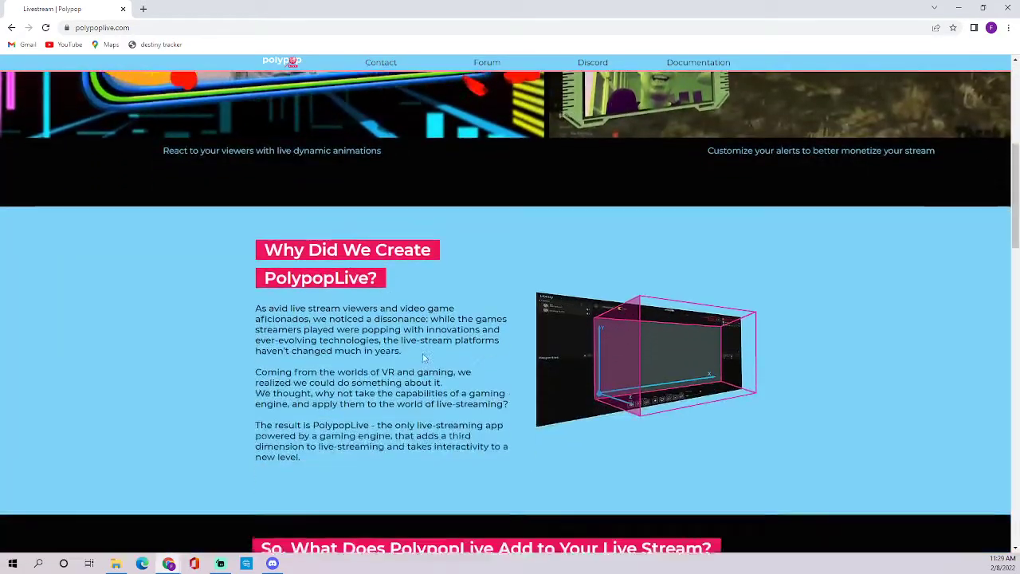
scroll(423, 358, "down", 3)
scroll(555, 394, "up", 1)
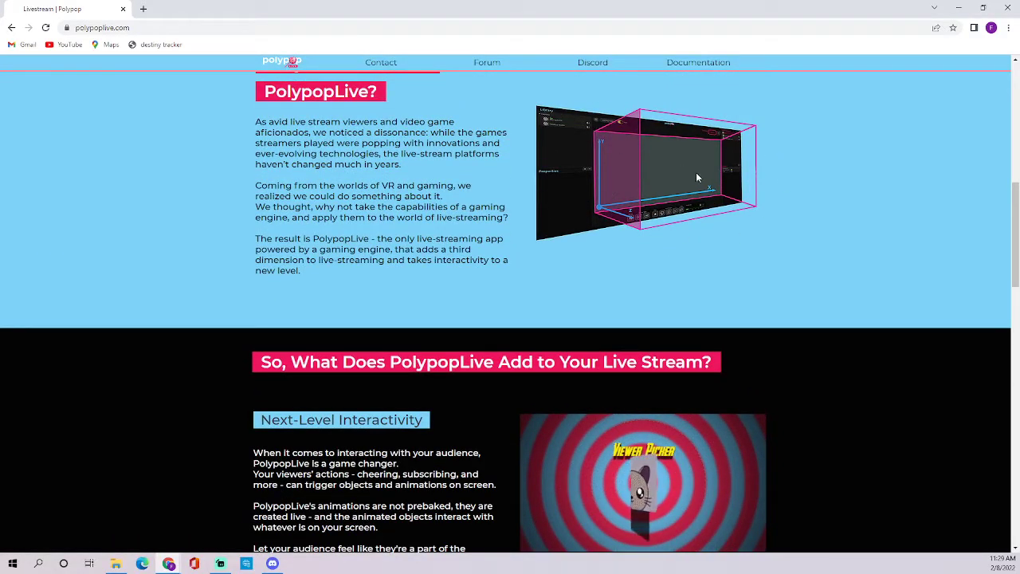
scroll(670, 383, "down", 3)
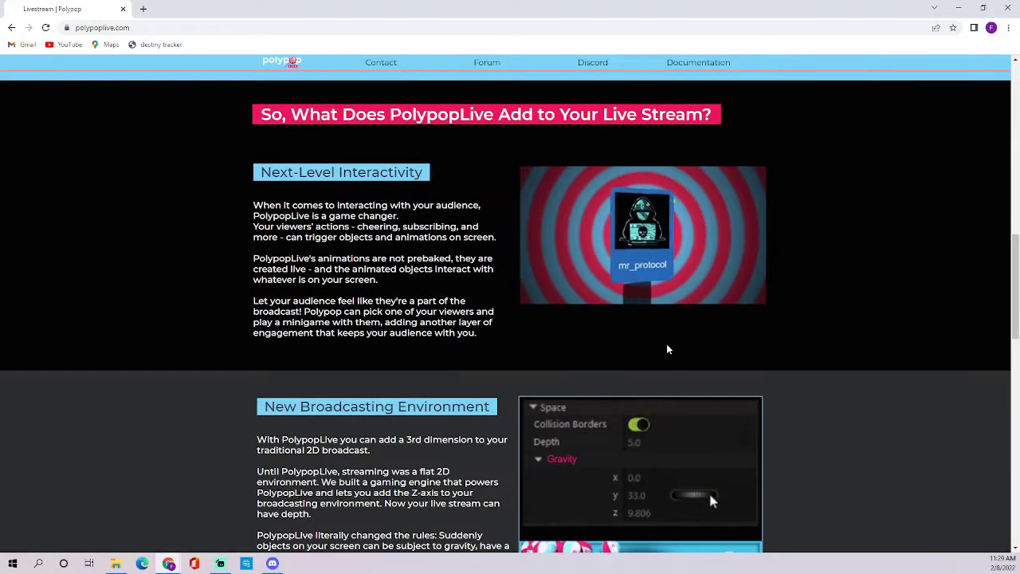
scroll(667, 348, "down", 3)
scroll(797, 380, "down", 5)
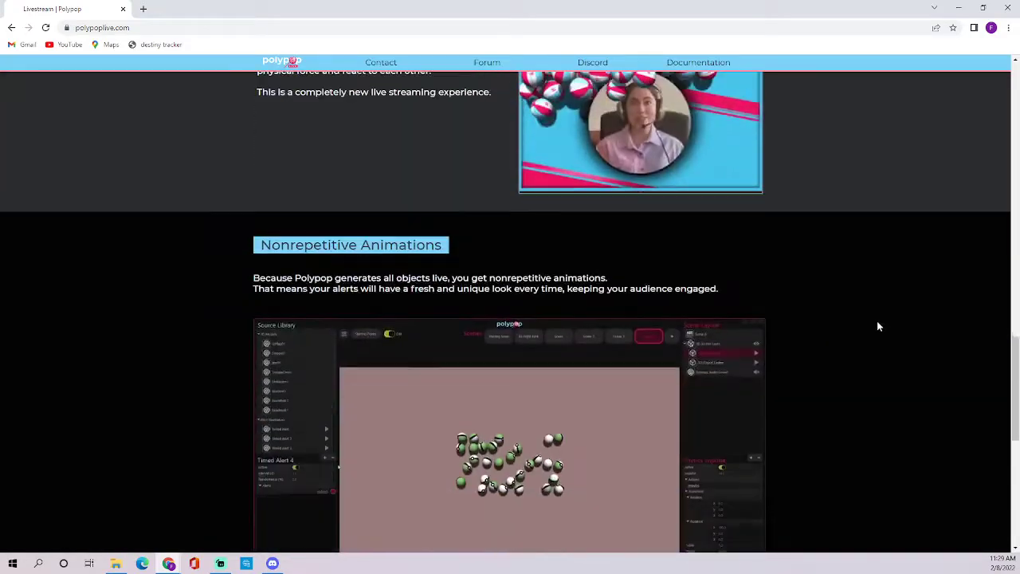
scroll(658, 400, "down", 2)
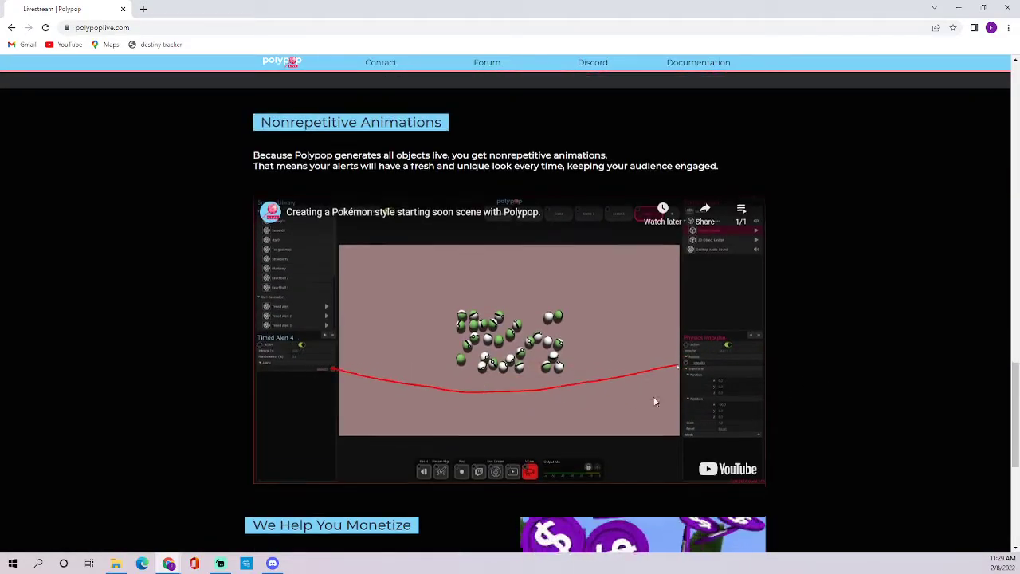
scroll(871, 357, "up", 6)
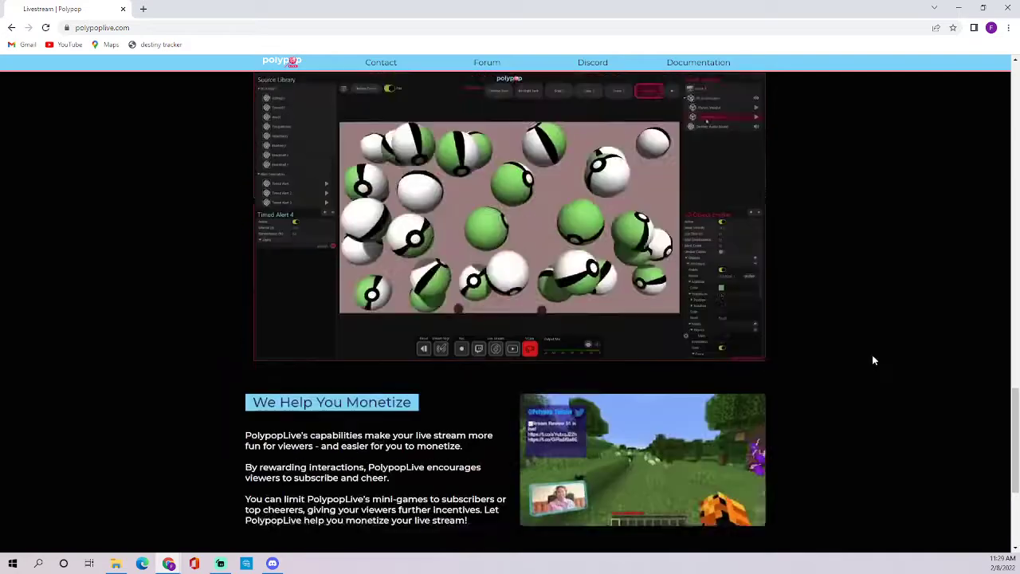
scroll(769, 250, "down", 1)
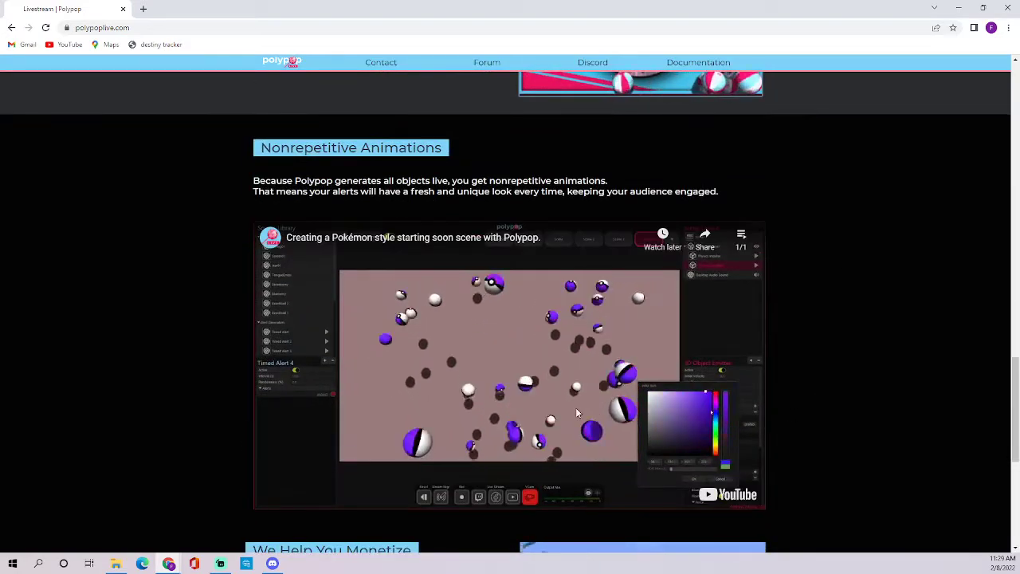
- Minimize the browser, launch Polypop from the desktop and show the Twitch Alerts properties with Chat Alerts expanded
left_click(957, 7)
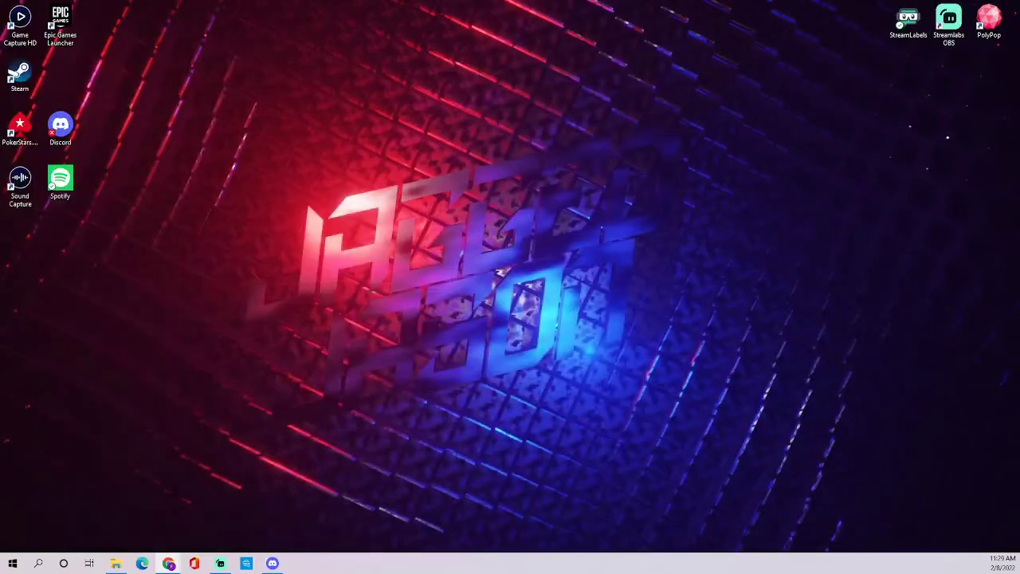
double_click(990, 20)
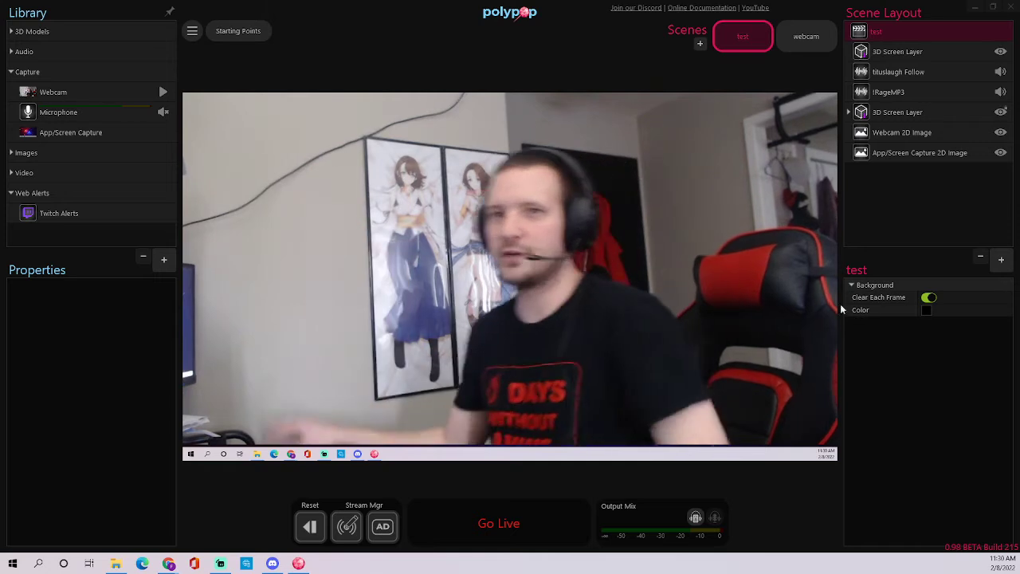
left_click(75, 209)
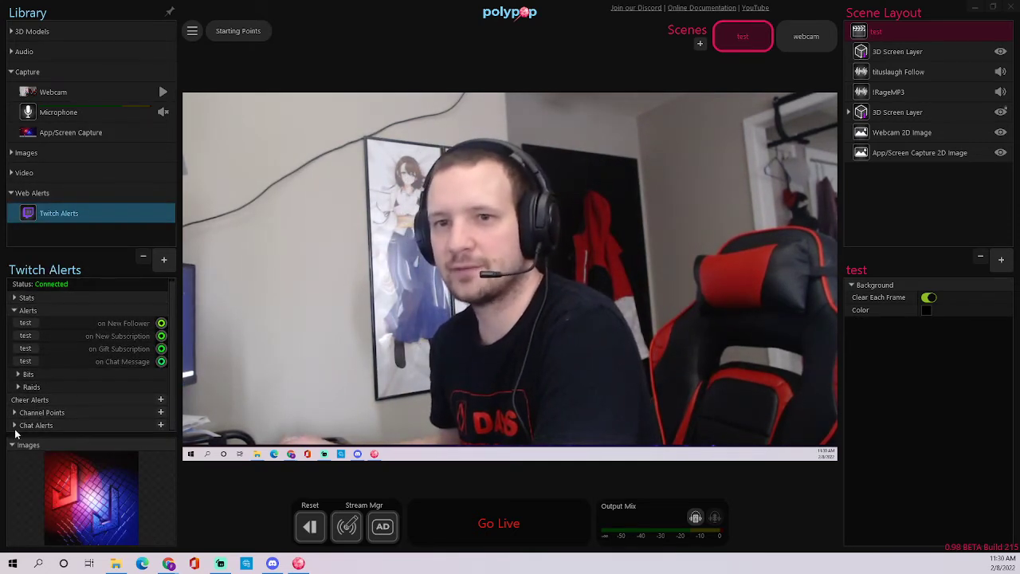
scroll(51, 394, "down", 2)
scroll(51, 391, "up", 2)
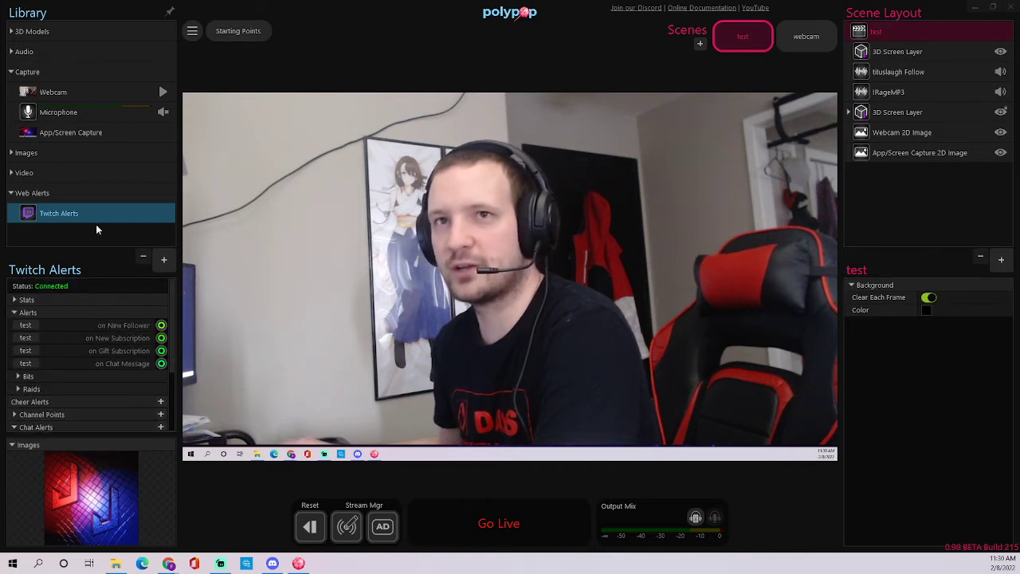
- Examine the source types available for the library, the New Follower alert's connections and the list of chat alerts
left_click(163, 261)
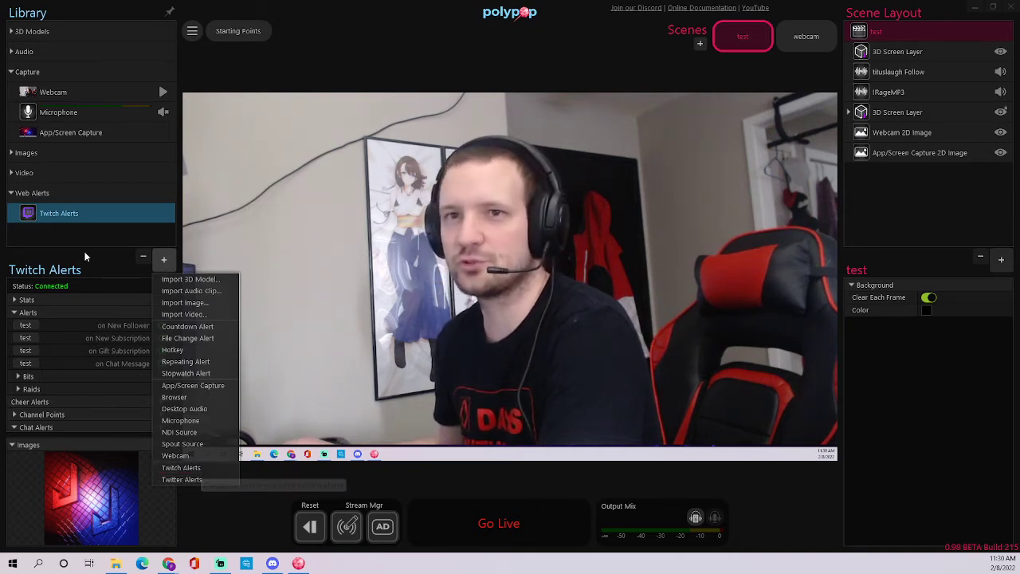
left_click(54, 218)
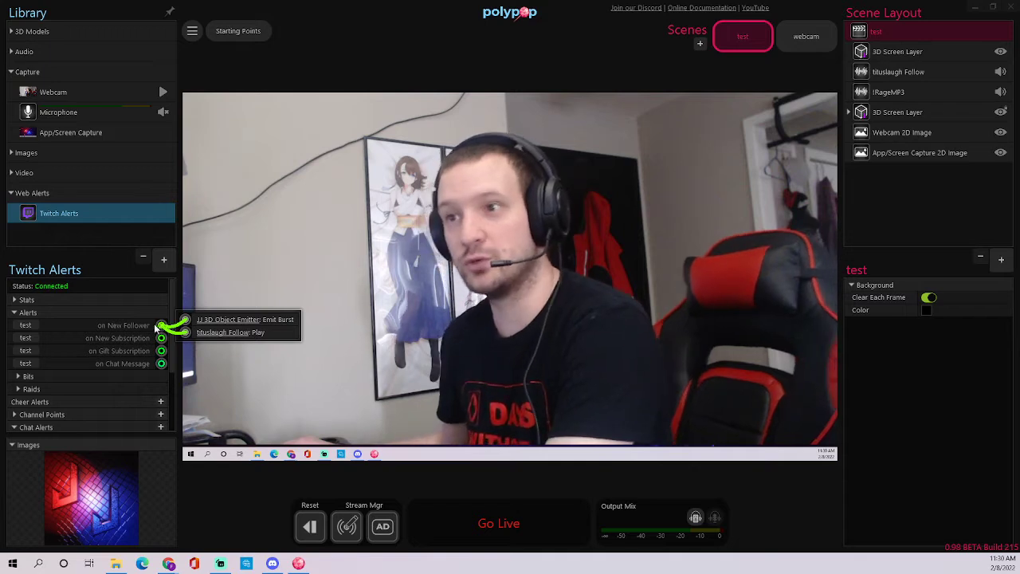
scroll(72, 326, "down", 2)
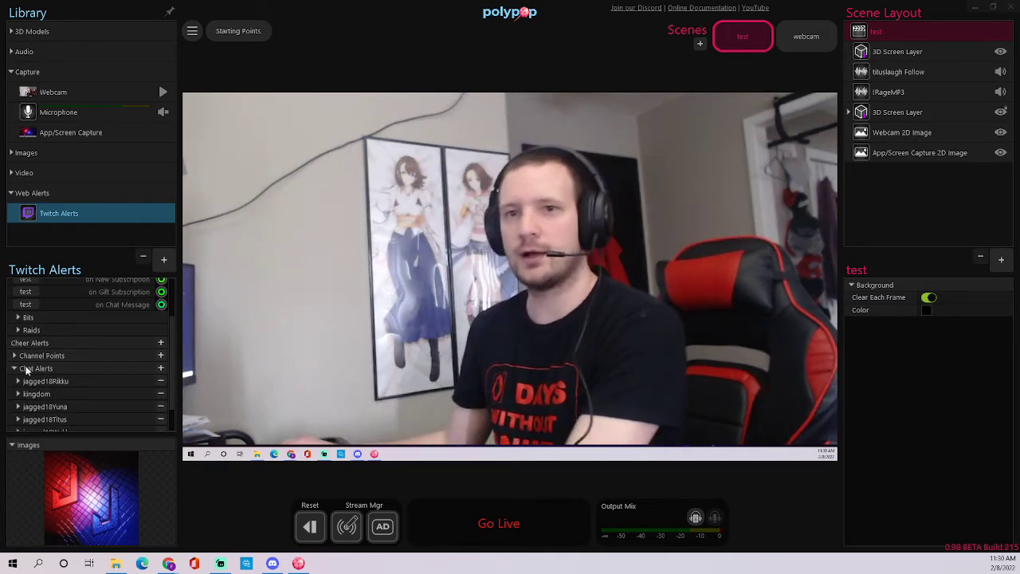
scroll(69, 346, "down", 1)
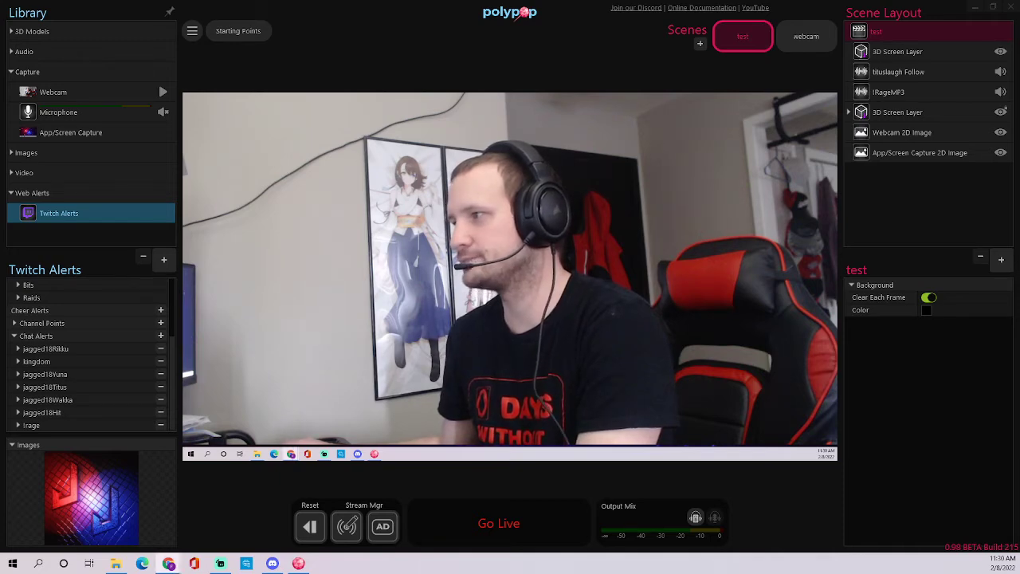
- Place the popped-out Twitch chat over Polypop's scene layout and send "kingdom" to trigger the crown emitter
key("alt+Tab")
left_click_drag(748, 135, 857, 136)
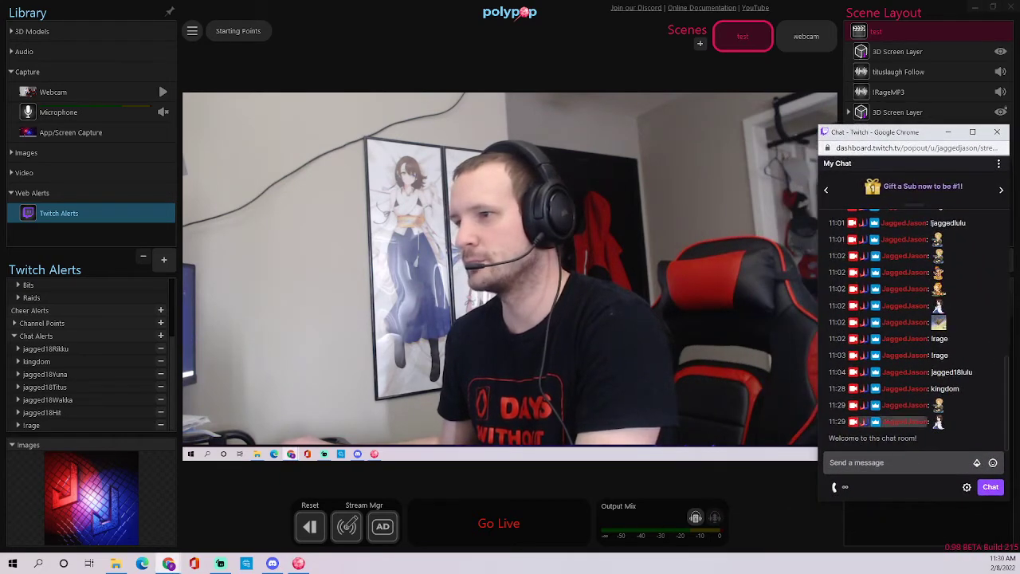
type("kingdo")
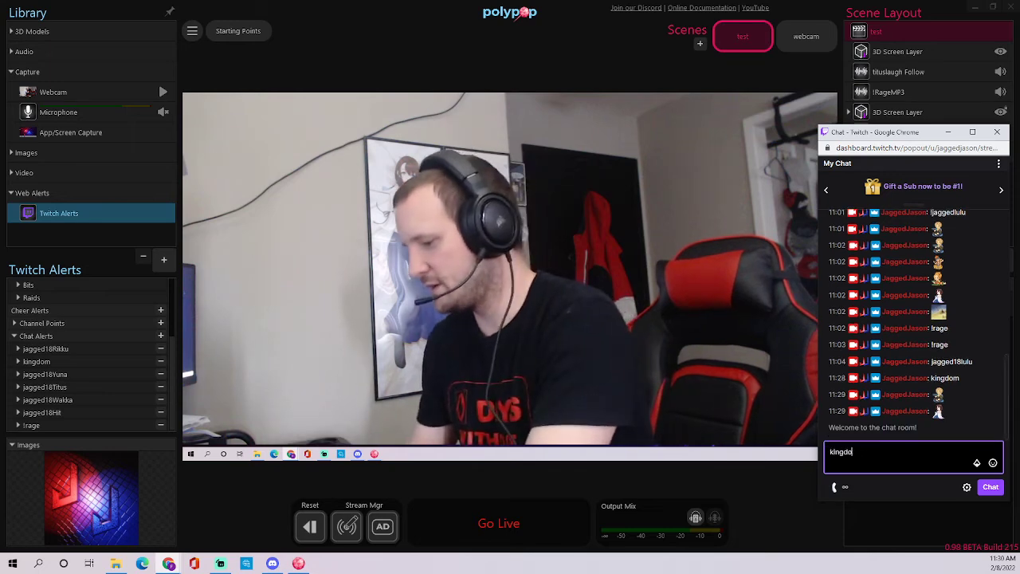
type("m")
key("Return")
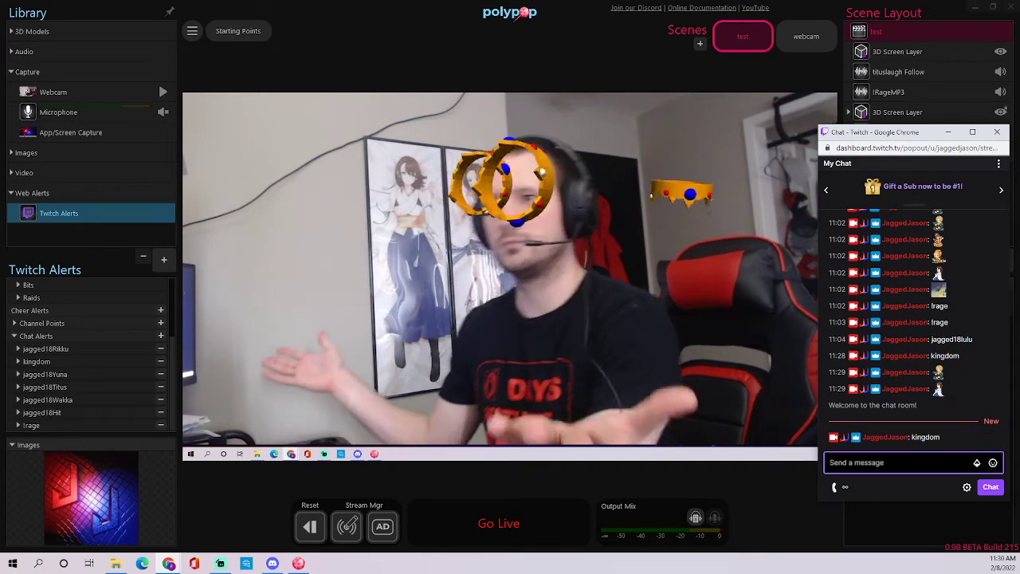
- Send "kingdom" repeatedly as separate Twitch chat messages to trigger successive bursts of crowns
type("king")
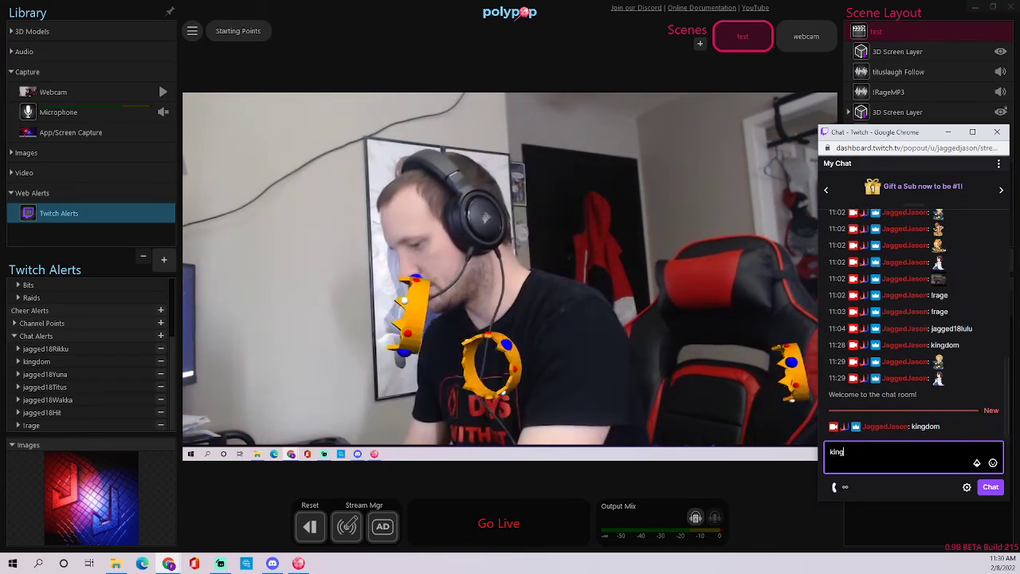
type("dom")
key("Return")
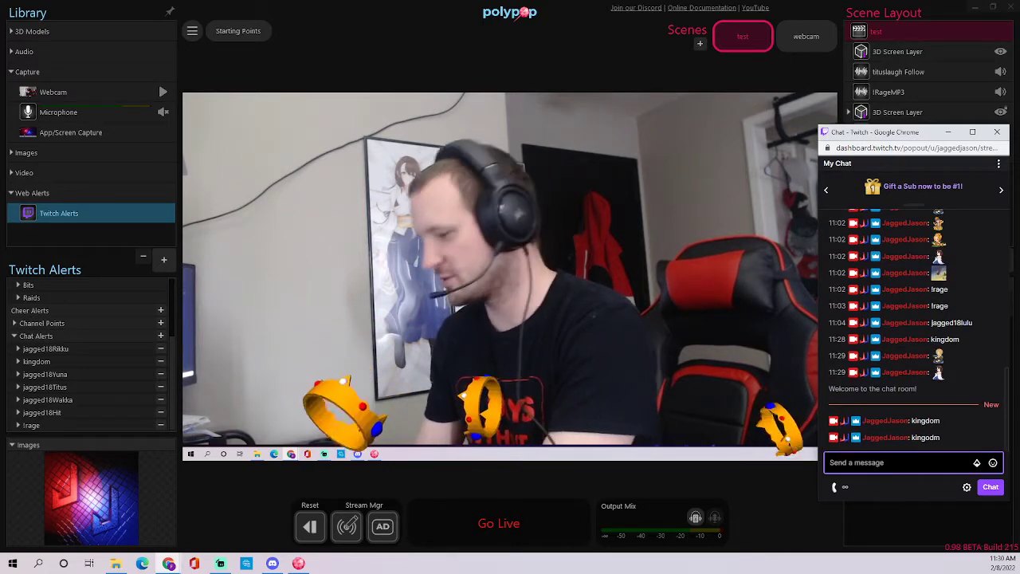
type("kingdom")
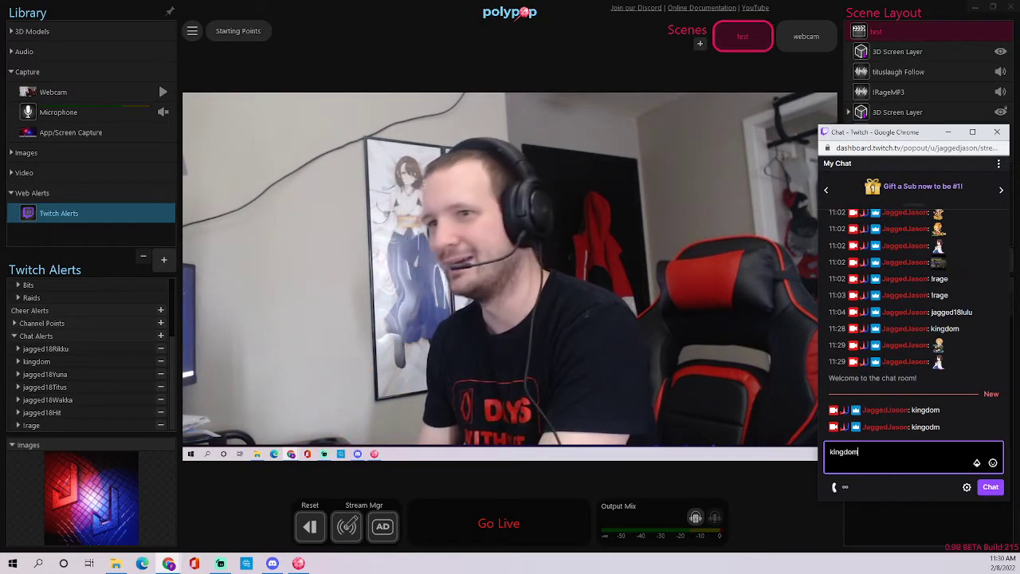
key("Return")
type("k")
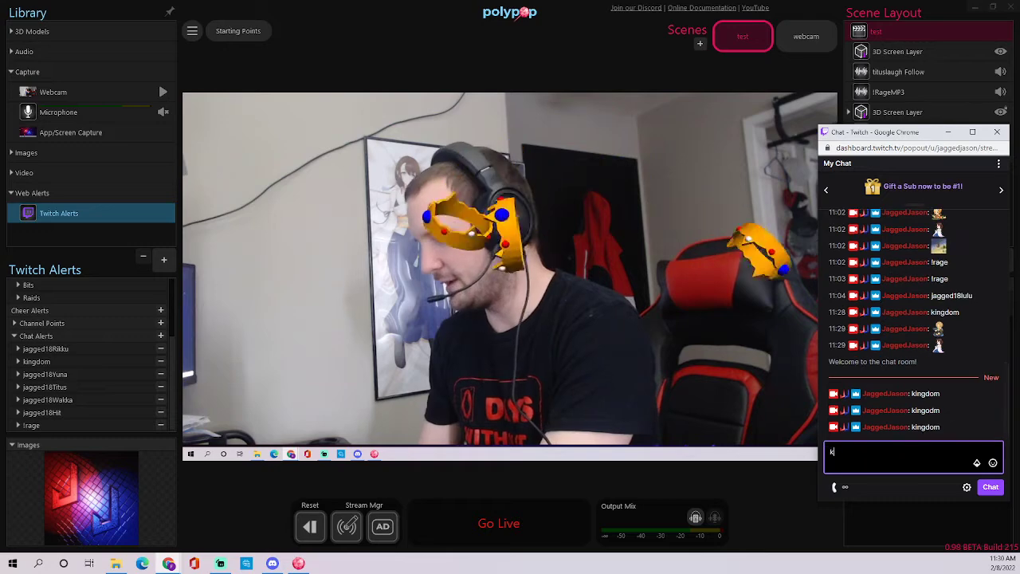
type("ingdom")
key("Return")
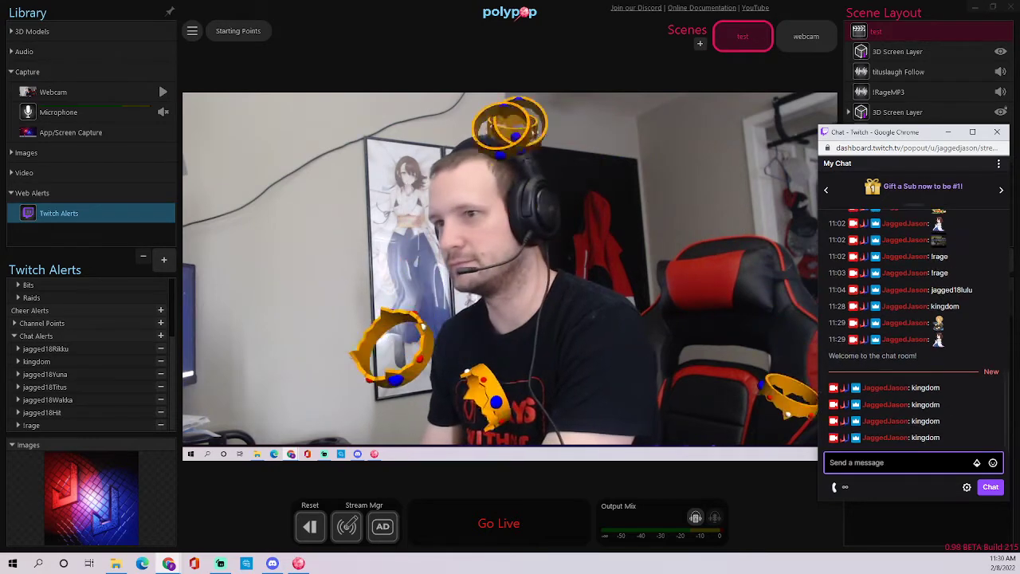
type("kingdom")
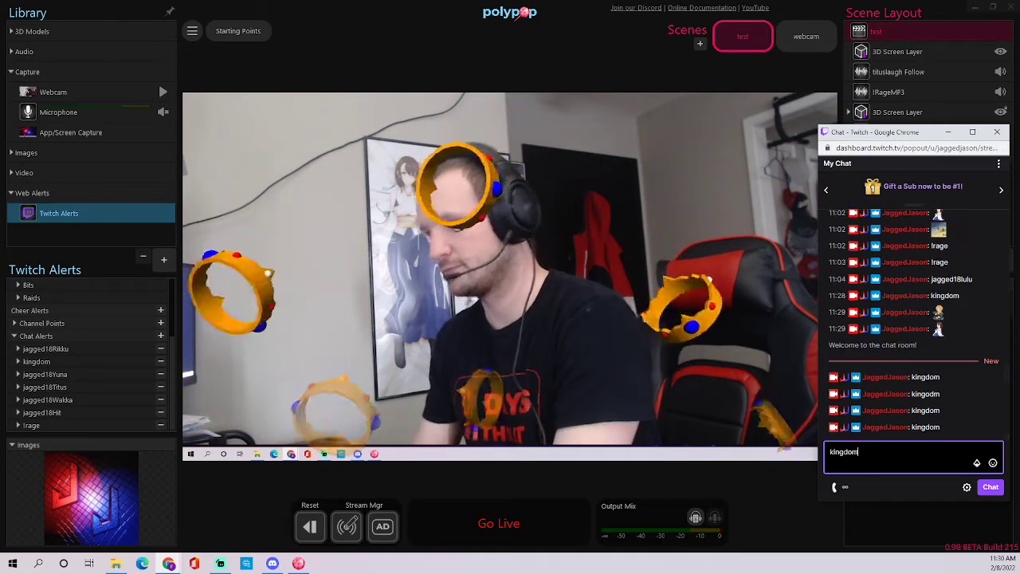
key("Return")
type("kingdom")
key("Return")
type("kingdom")
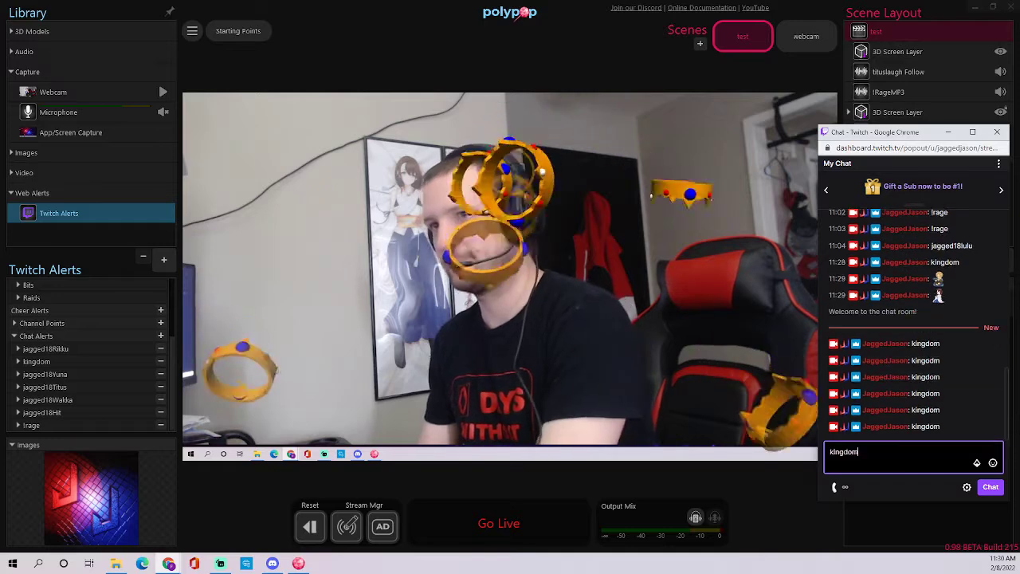
key("Return")
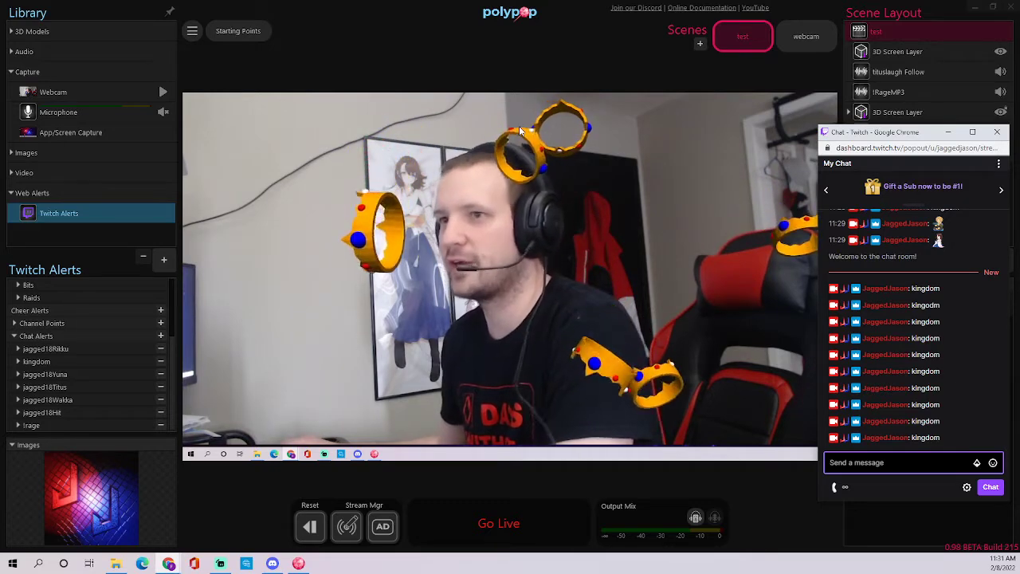
- Send the jagged18Rikku emote in the Twitch chat to test its emitter
left_click(819, 392)
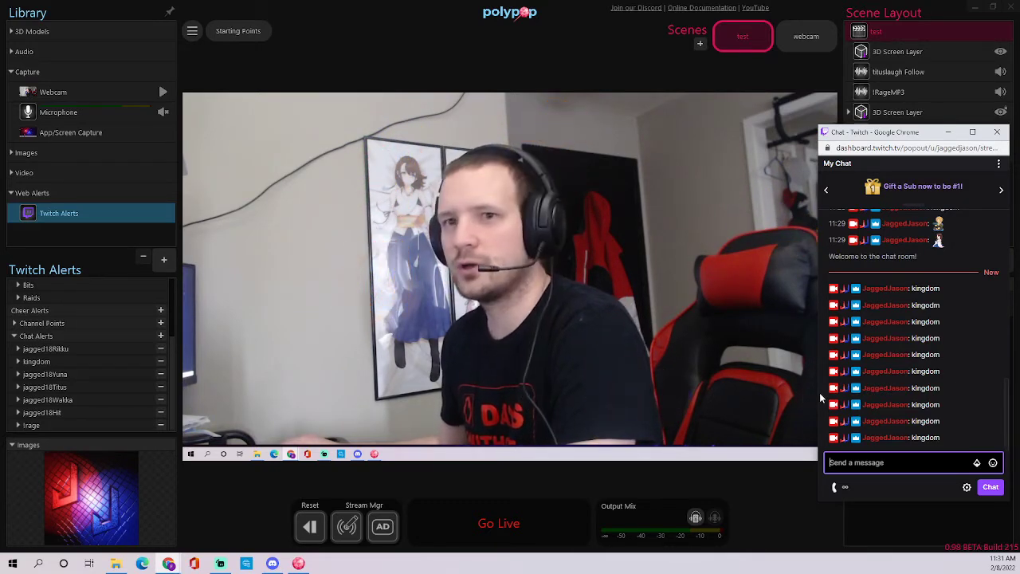
left_click(990, 465)
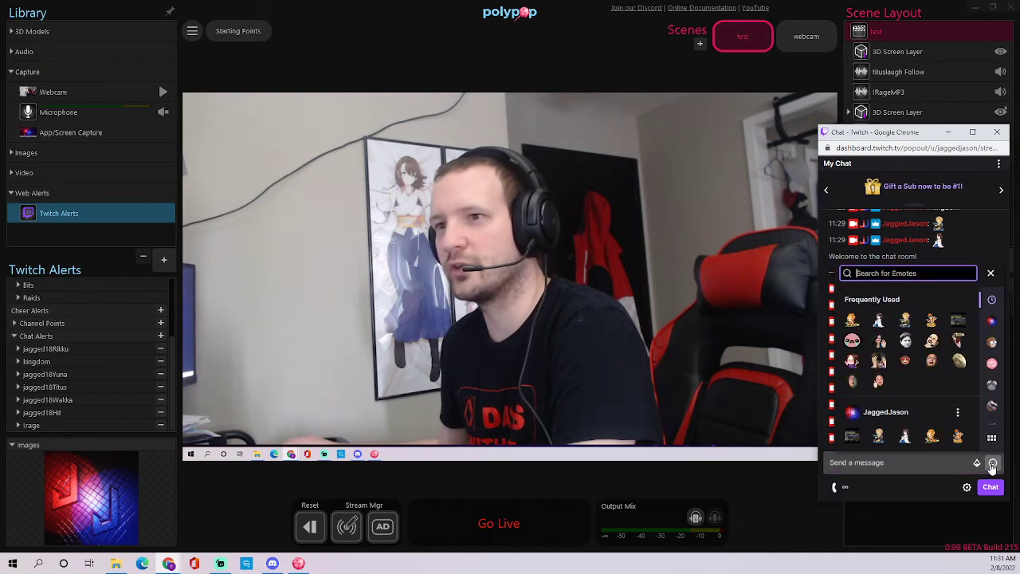
left_click(852, 321)
left_click(880, 451)
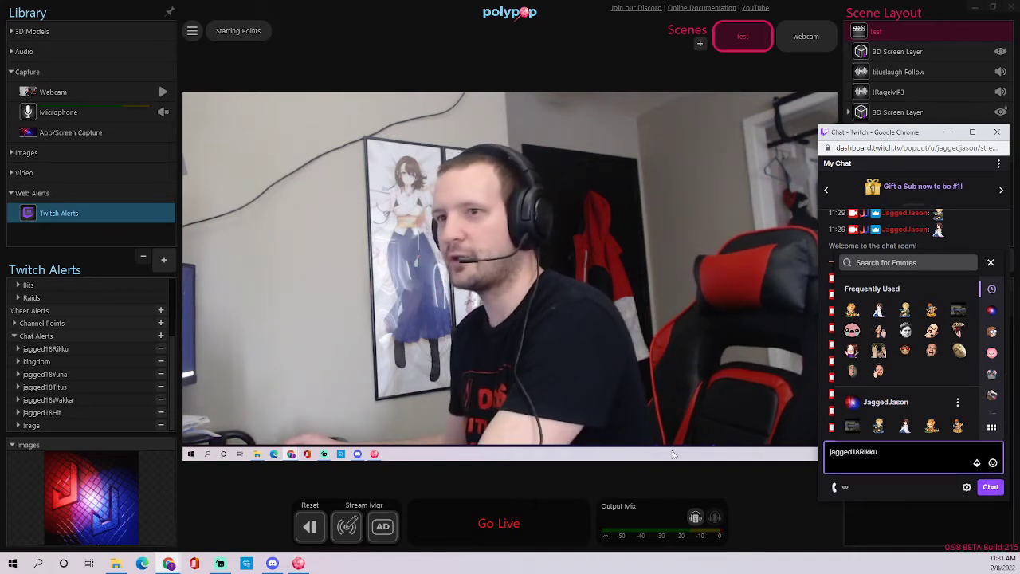
key("Return")
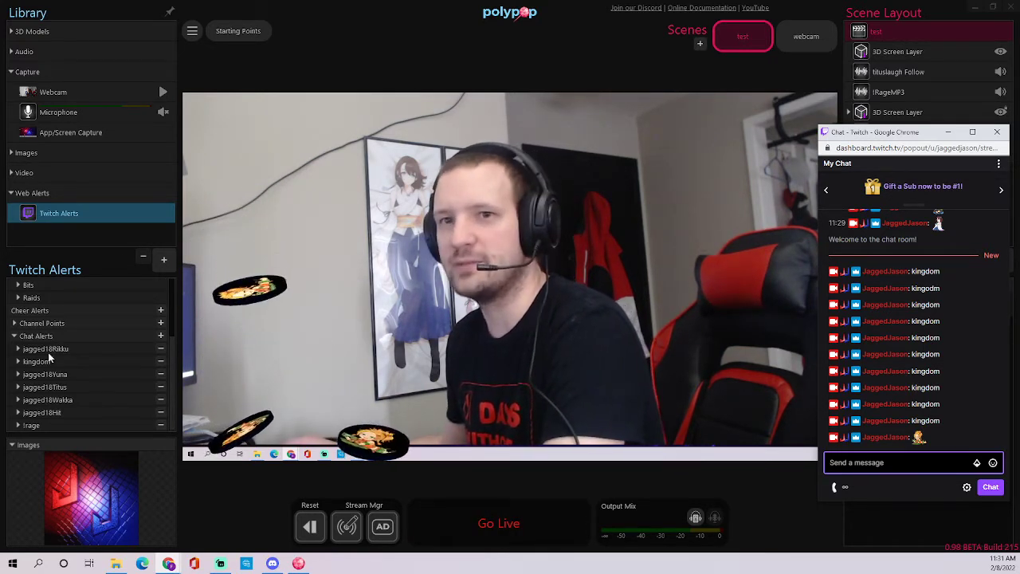
- Send the jagged18Titus, jagged18Yuna, jagged18Rikku and jagged18Wakka emotes in a single chat message to trigger their emitters together
left_click(992, 462)
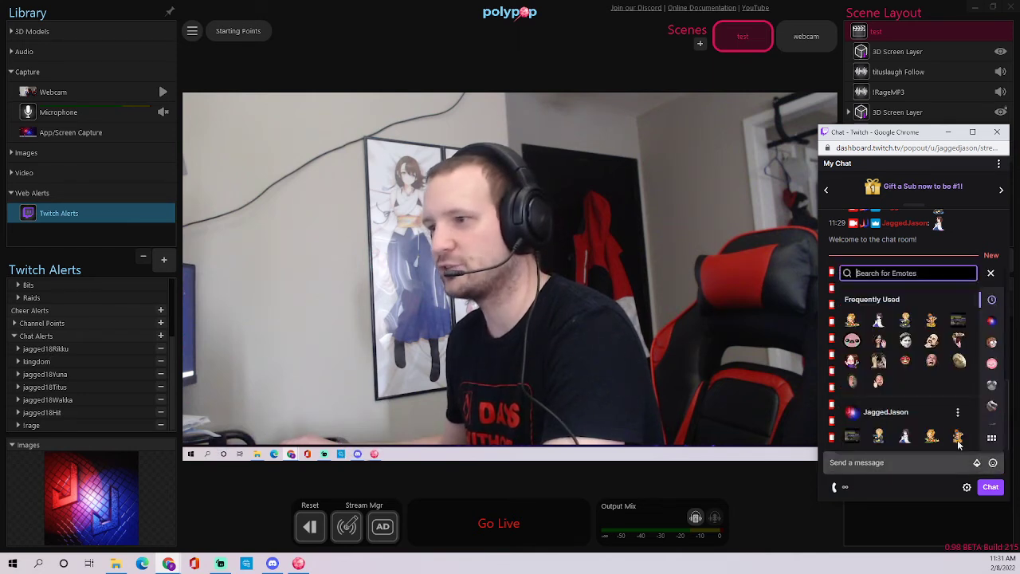
left_click(879, 435)
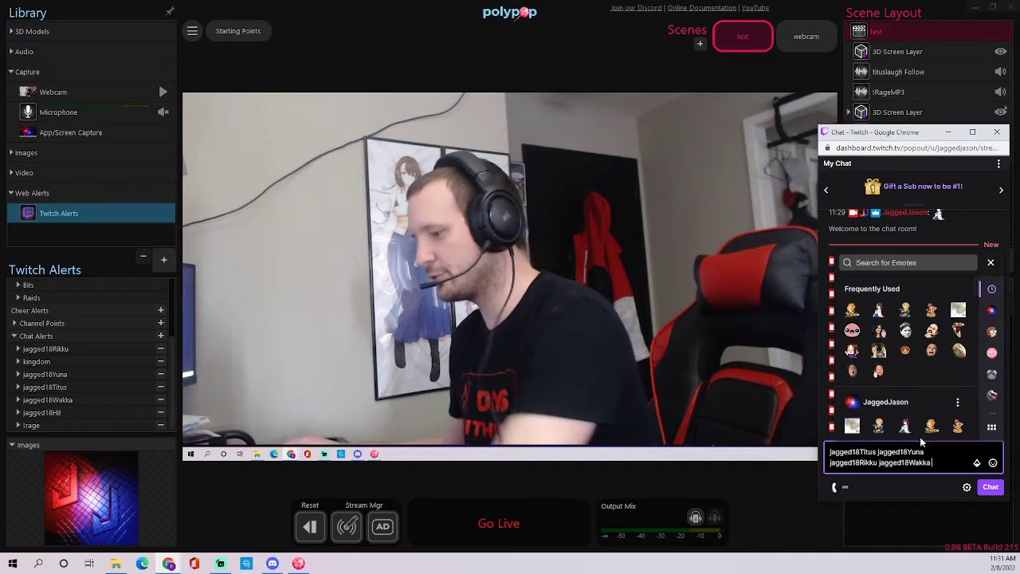
key("Return")
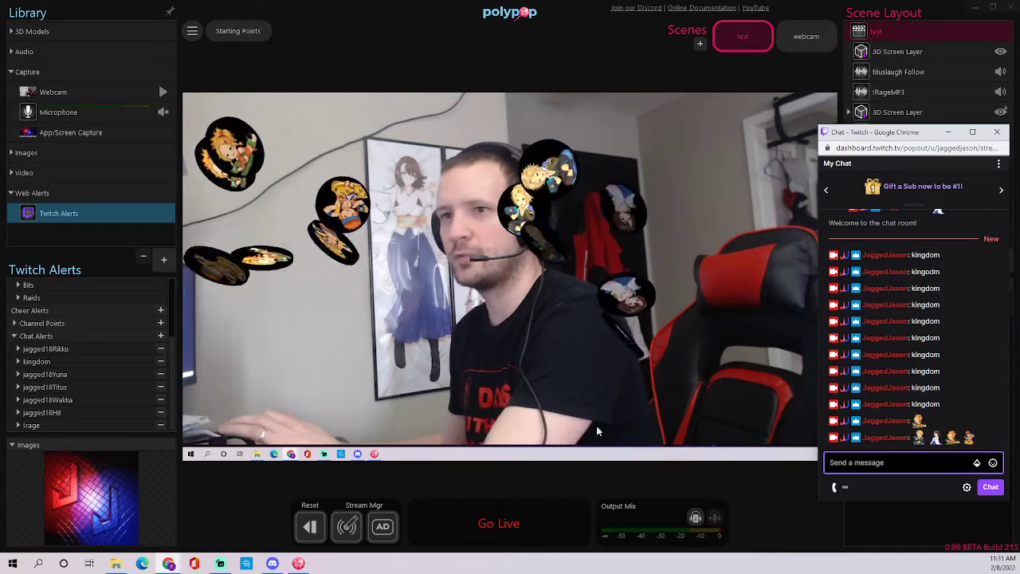
- Fire test triggers for the jagged18Yuna and jagged18Titus chat alerts to check their emitters
left_click(72, 369)
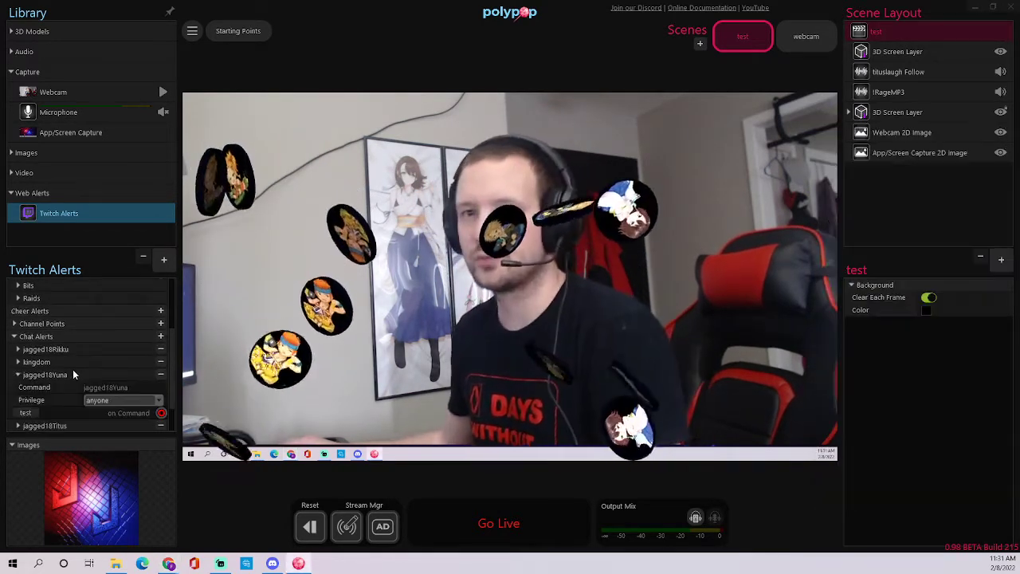
left_click(25, 399)
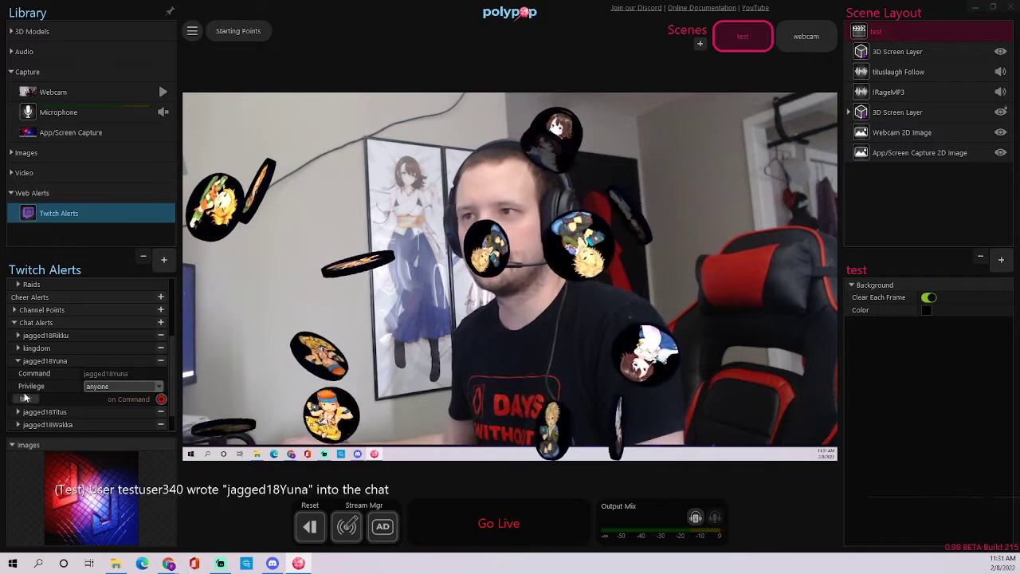
left_click(17, 361)
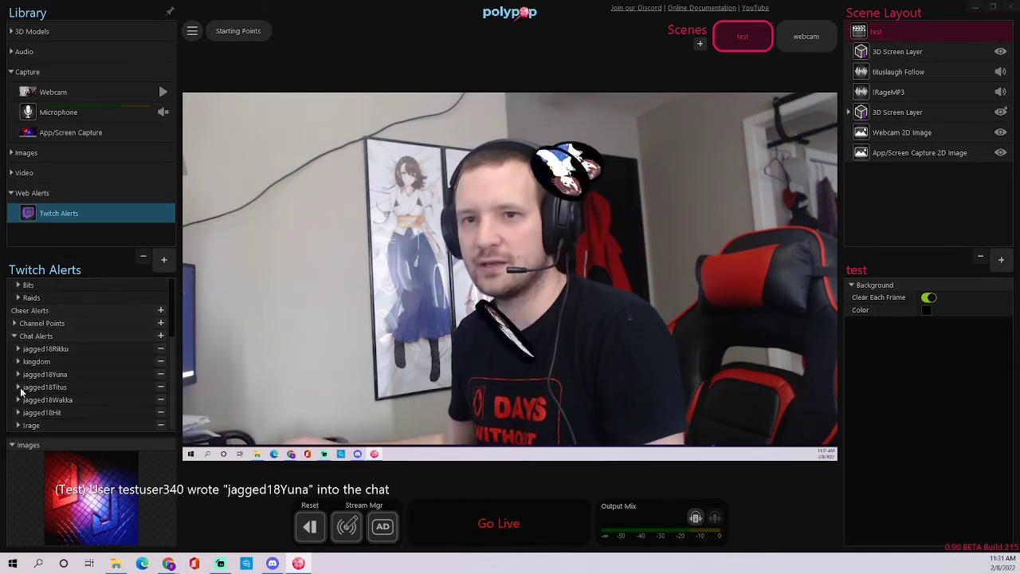
left_click(18, 387)
left_click(37, 422)
left_click(18, 388)
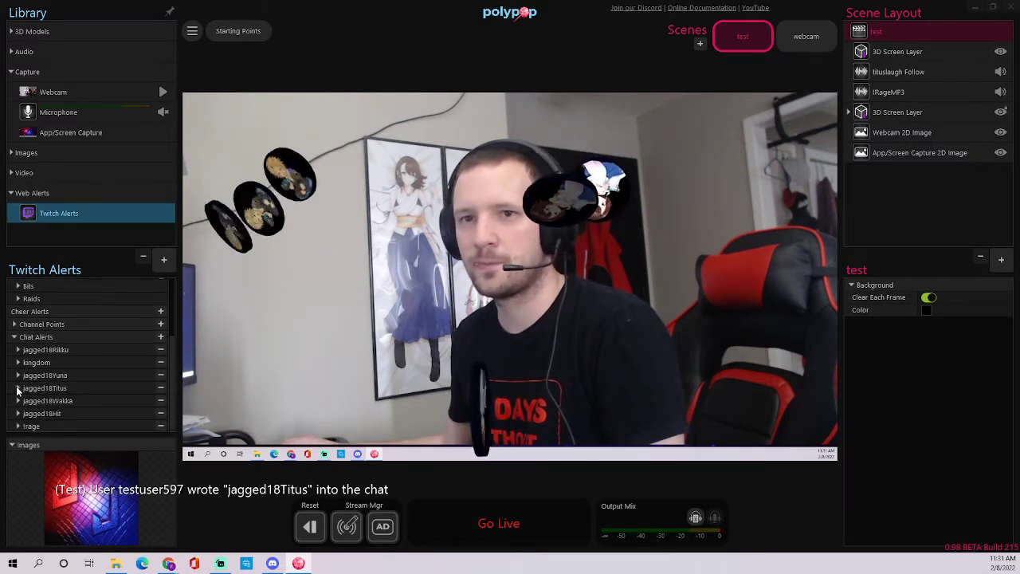
- Fire test triggers for the jagged18Rikku and jagged18Wakka chat alerts to check their emitters
left_click(18, 350)
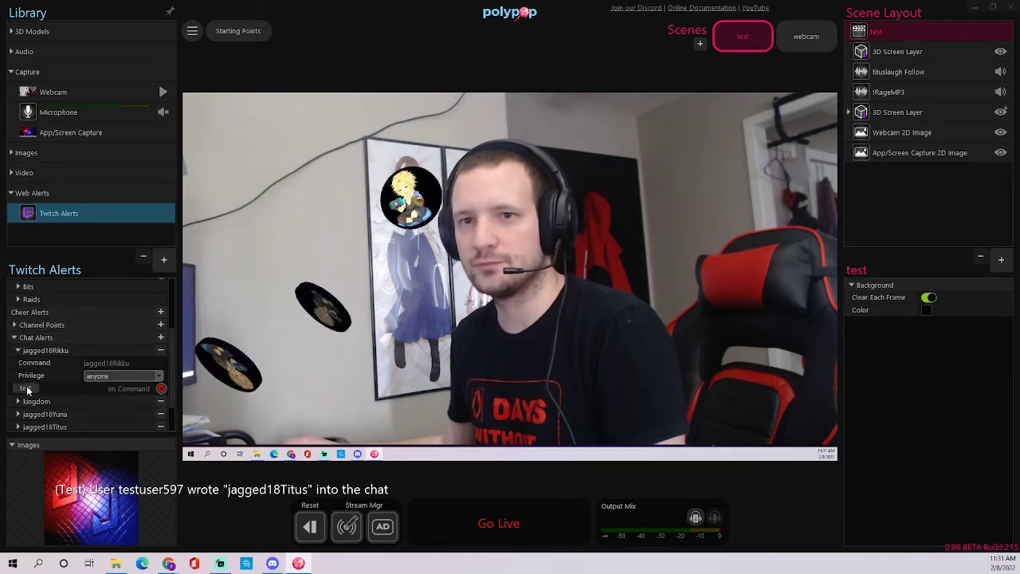
left_click(27, 389)
left_click(17, 350)
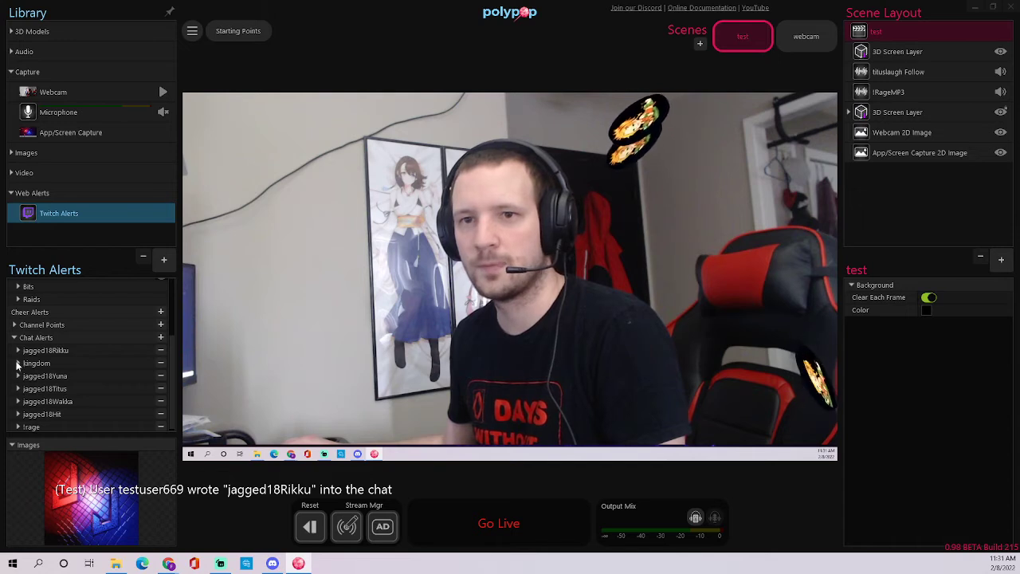
left_click(19, 402)
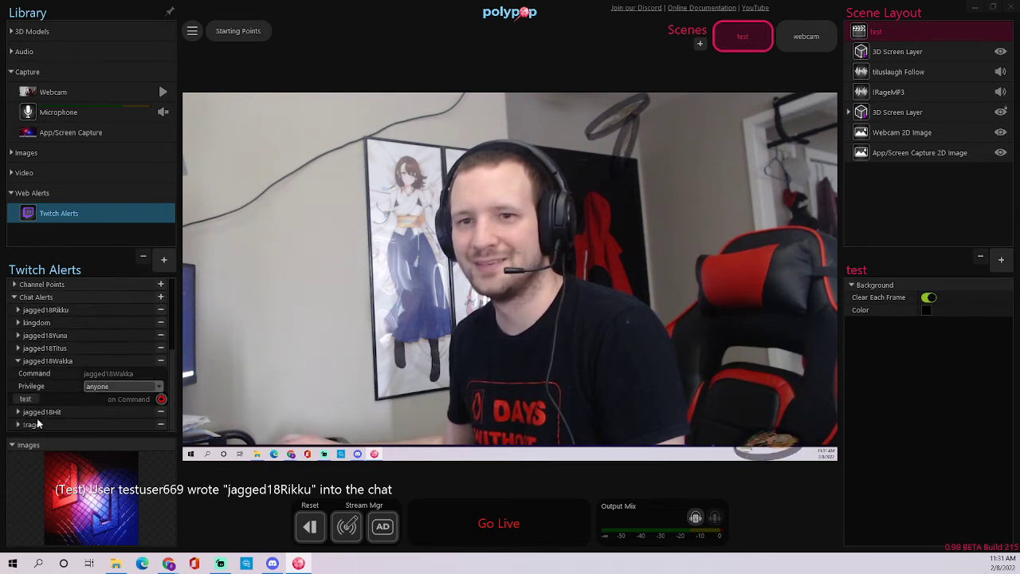
- Look through the privilege options for the jagged18Wakka chat alert, leaving it set to anyone
left_click(126, 388)
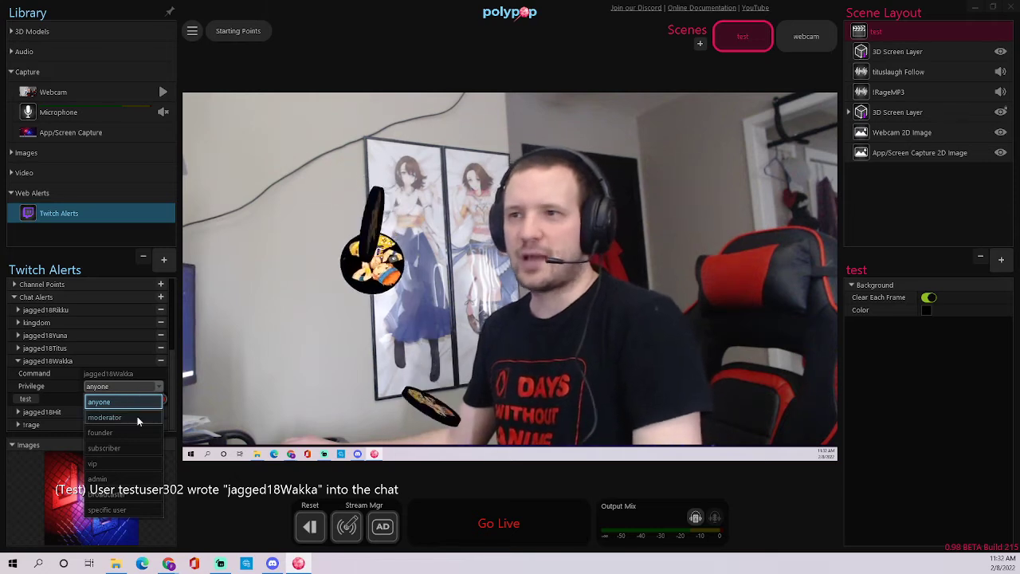
left_click(60, 385)
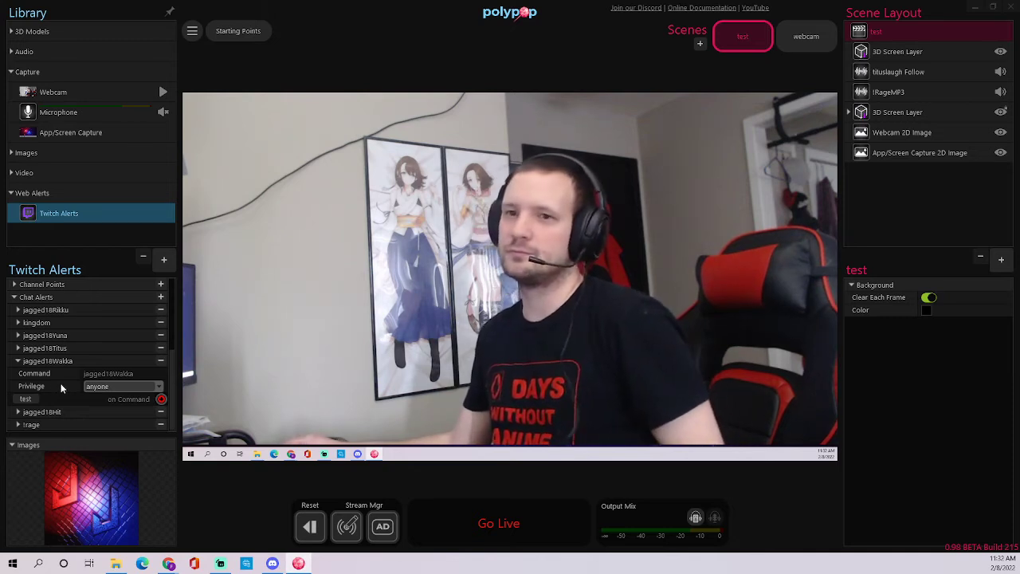
left_click(98, 388)
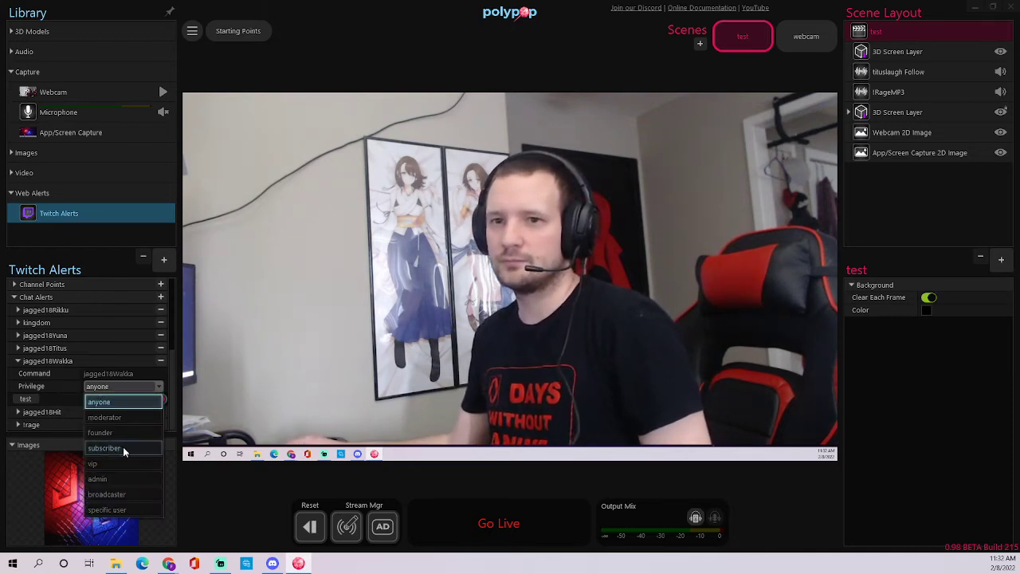
left_click(74, 380)
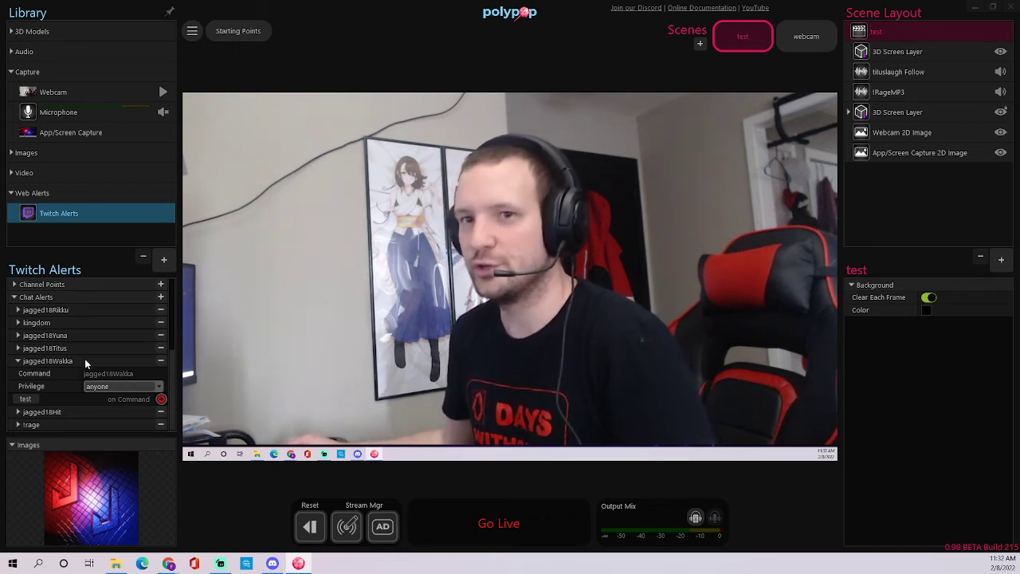
- Expand the jagged18Hit chat alert and send the jagged18Hit emote in the Twitch chat to test its emitter
left_click(22, 365)
left_click(22, 365)
left_click(19, 363)
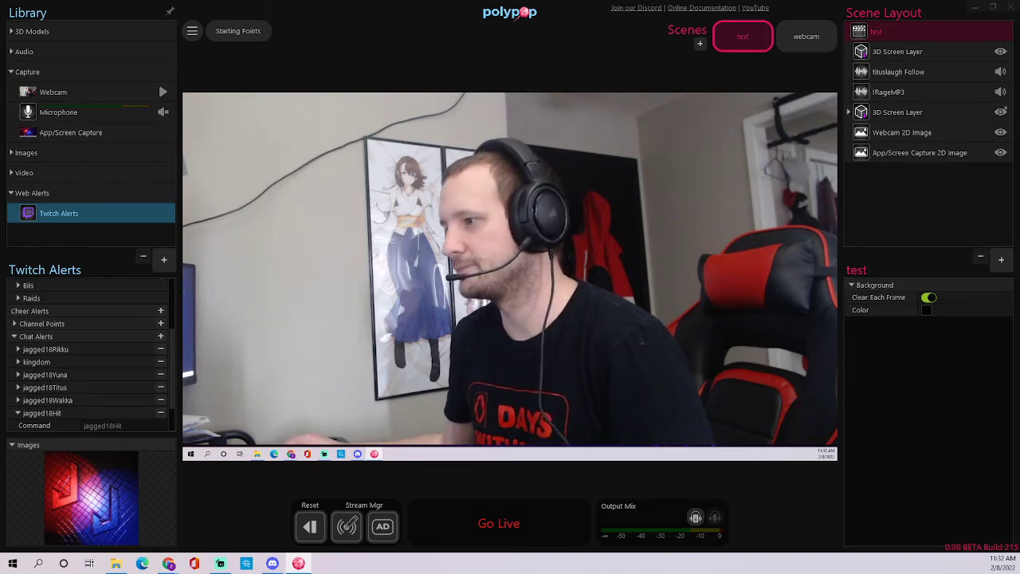
key("alt+Tab")
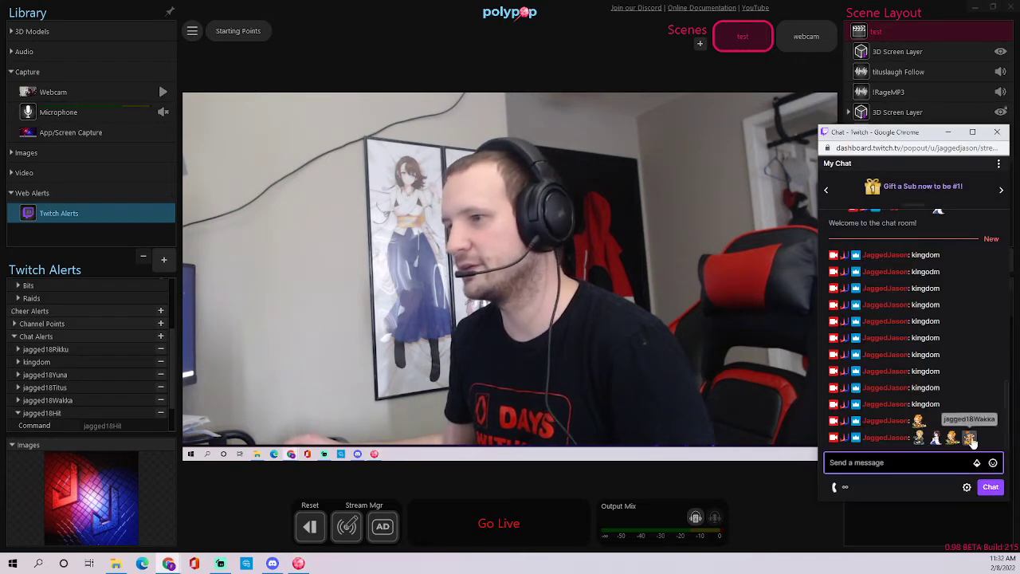
left_click(992, 462)
scroll(858, 343, "down", 1)
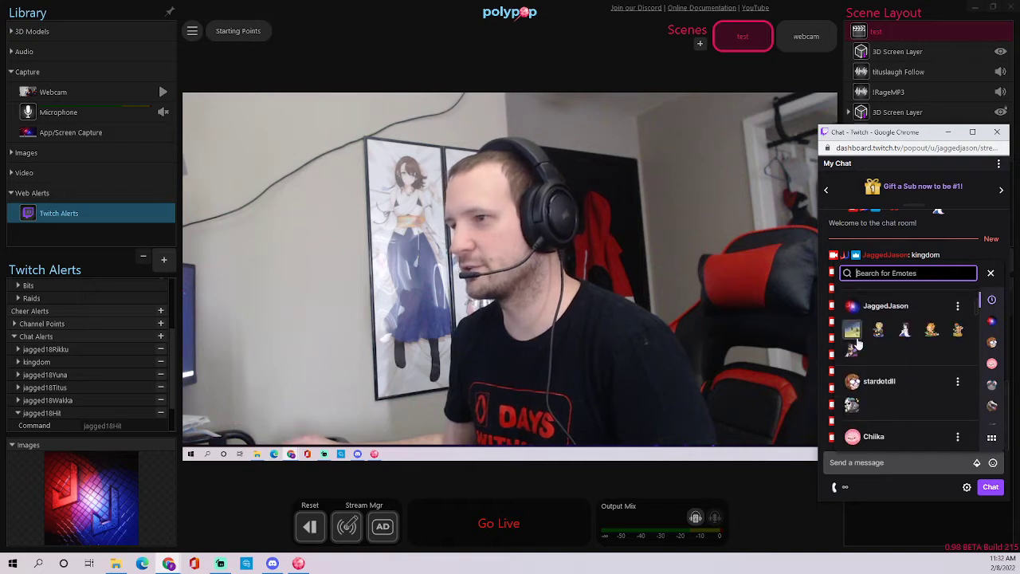
left_click(852, 331)
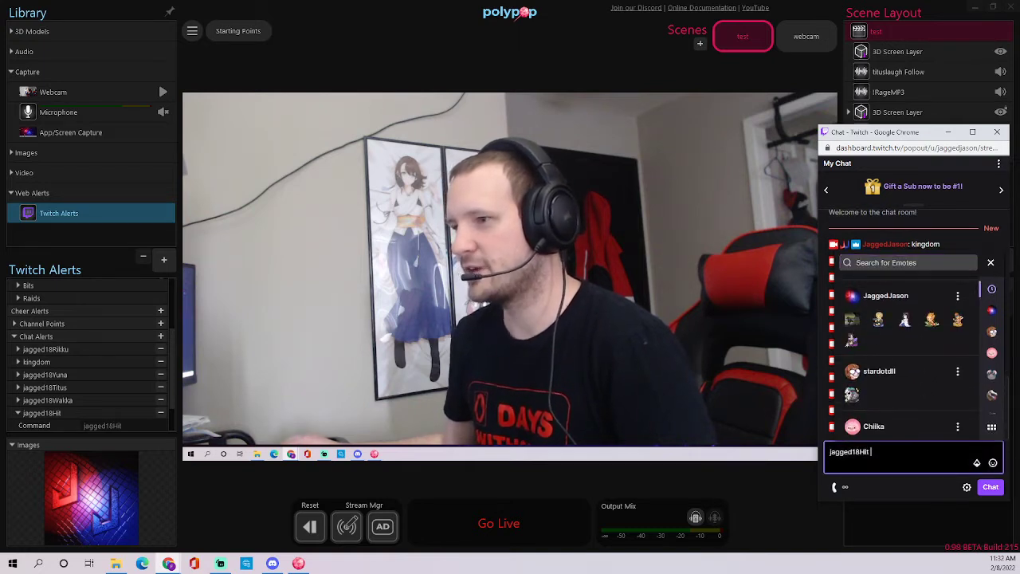
left_click_drag(912, 141, 938, 137)
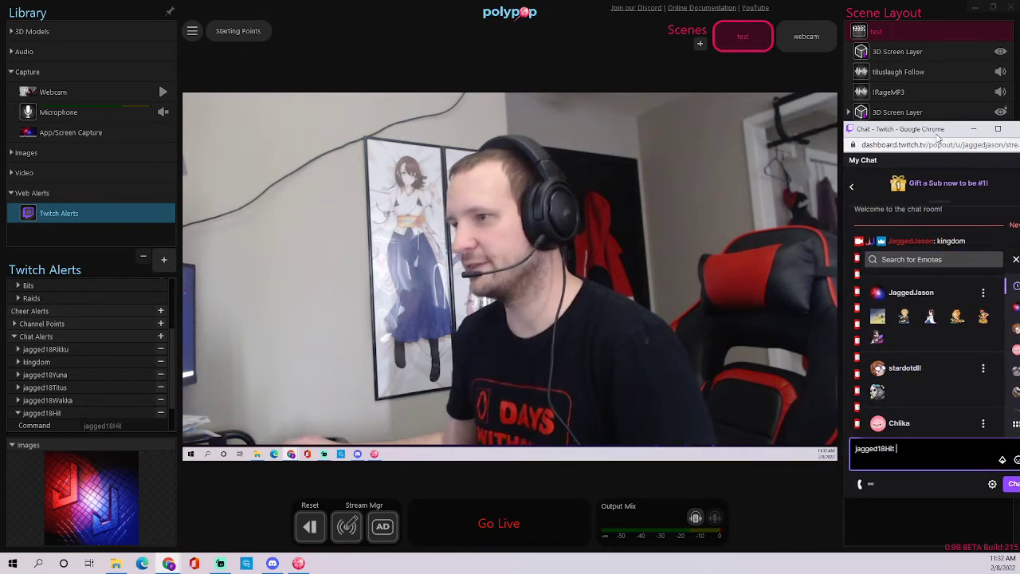
key("Return")
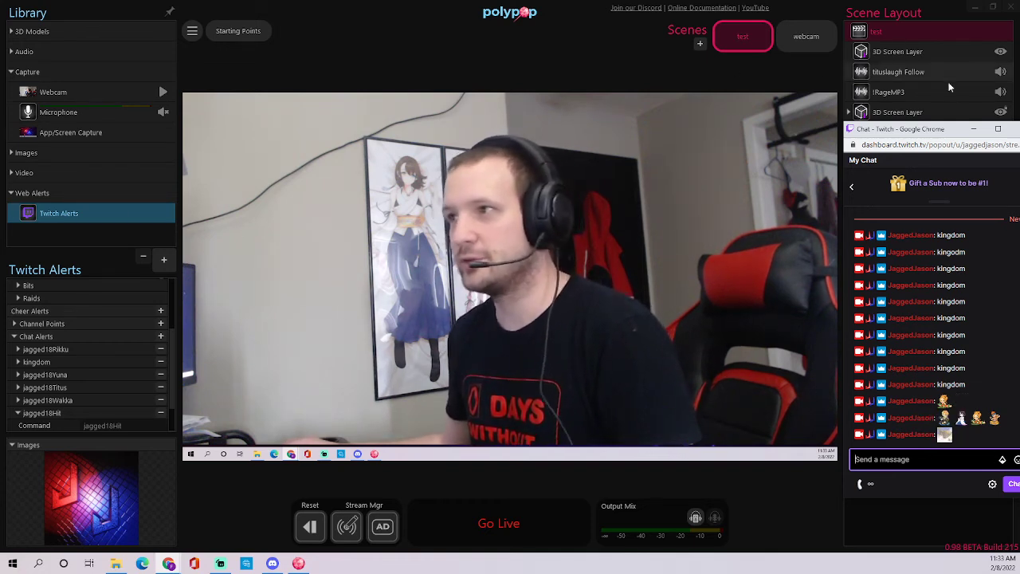
- Browse the 3D Objects presets for coins, screens and shapes that accept a logo or custom texture, without adding any
left_click_drag(953, 129, 640, 146)
left_click(1000, 255)
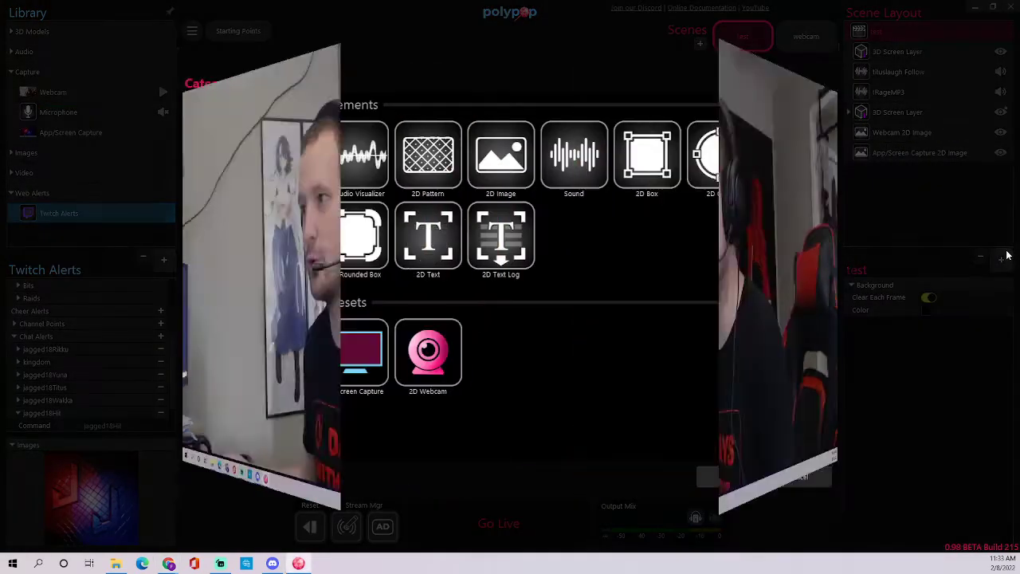
left_click(239, 163)
scroll(709, 292, "down", 4)
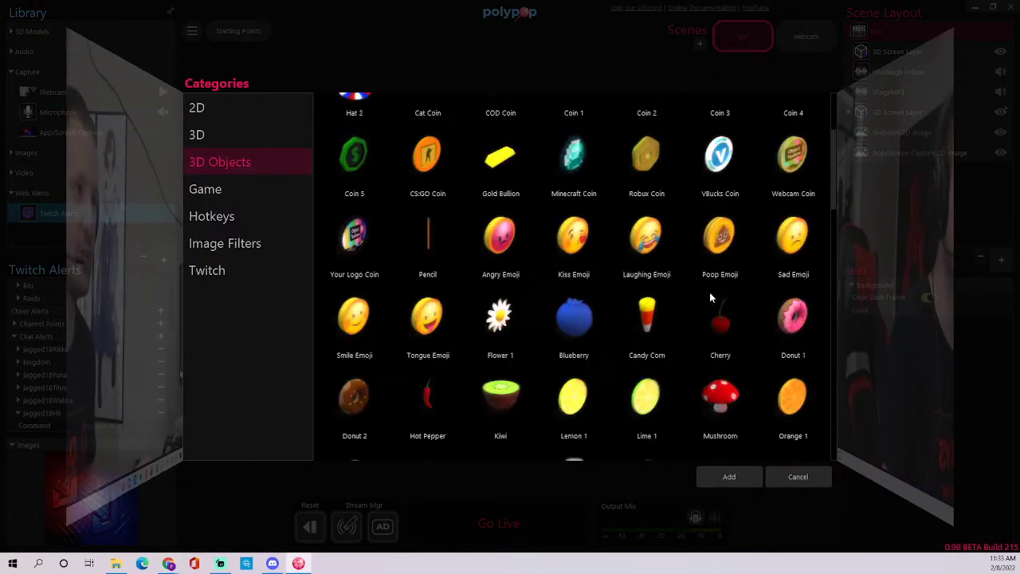
scroll(459, 265, "up", 2)
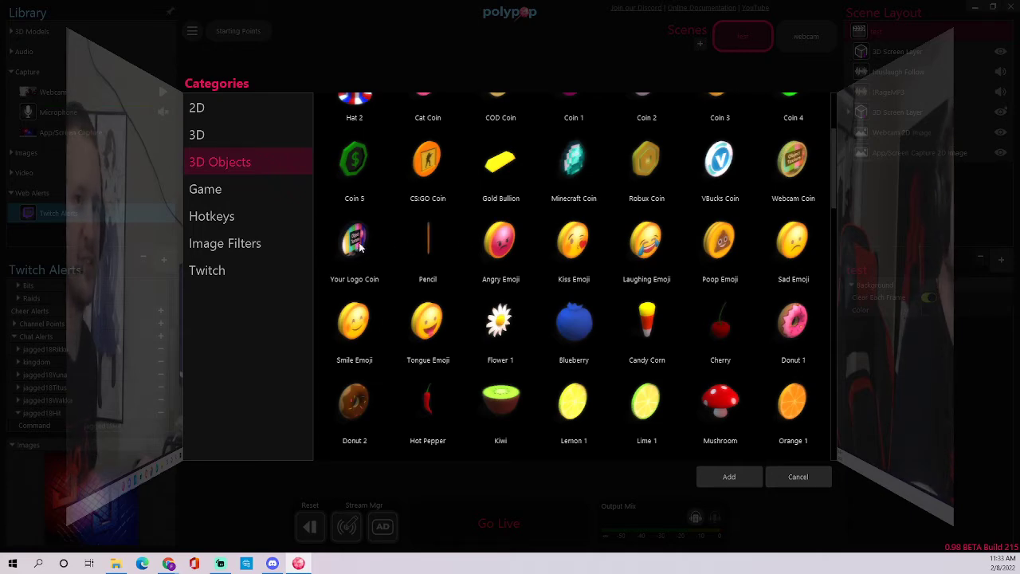
scroll(562, 277, "down", 8)
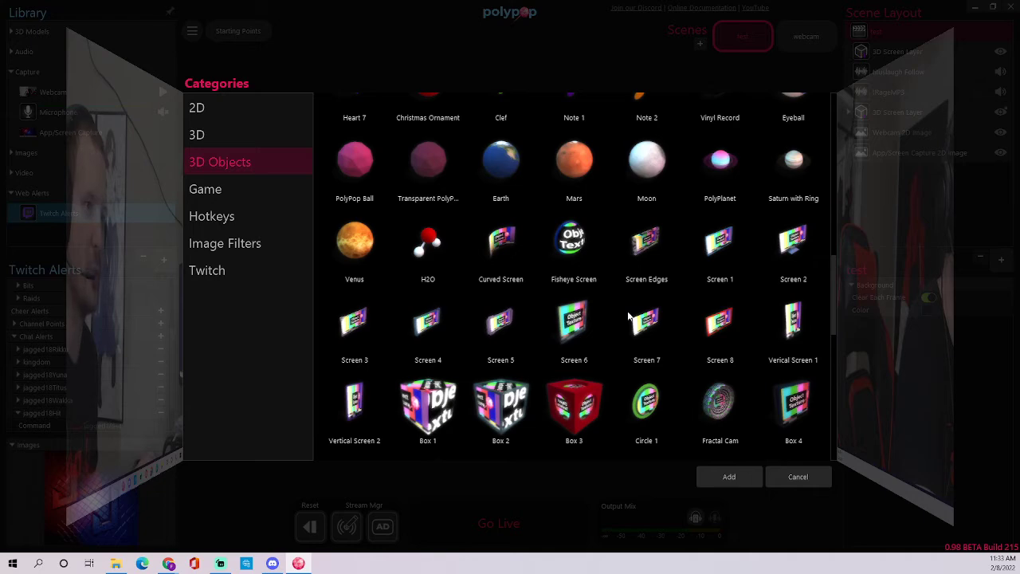
scroll(781, 249, "up", 1)
scroll(738, 320, "down", 2)
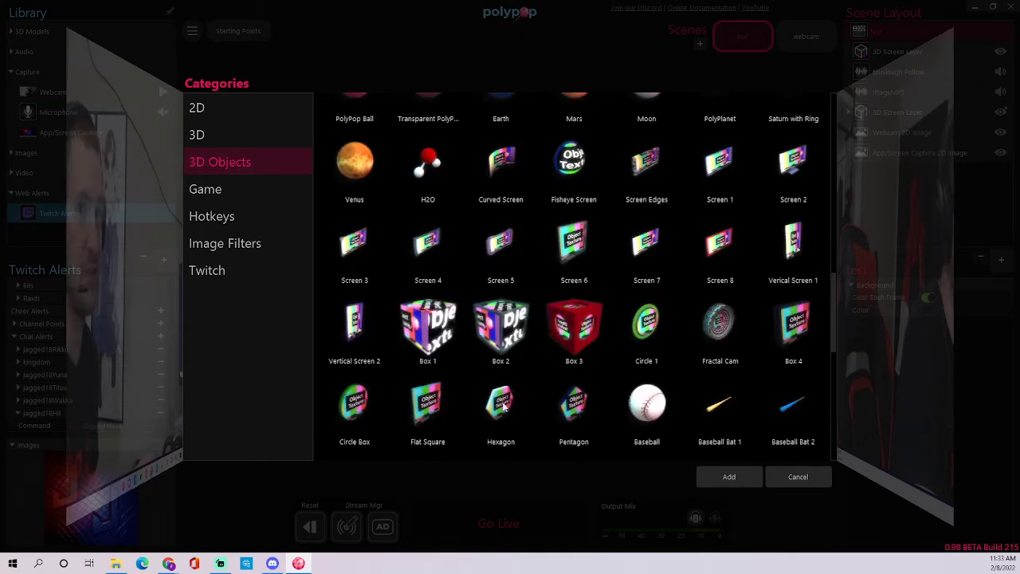
left_click(799, 477)
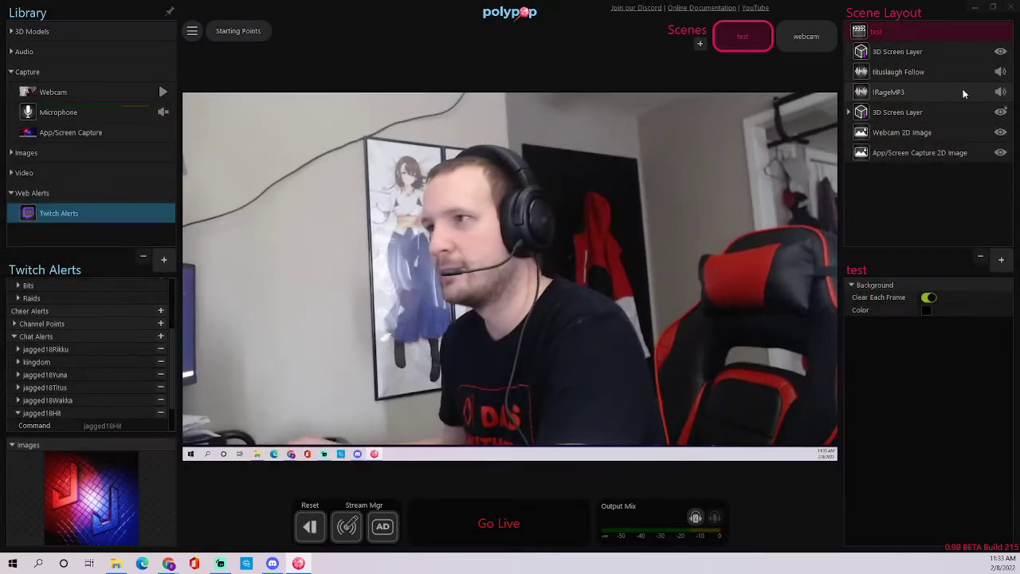
- Select the Hit vid Hex emitter inside the 3D Screen Layer and emit a burst from it
left_click(901, 50)
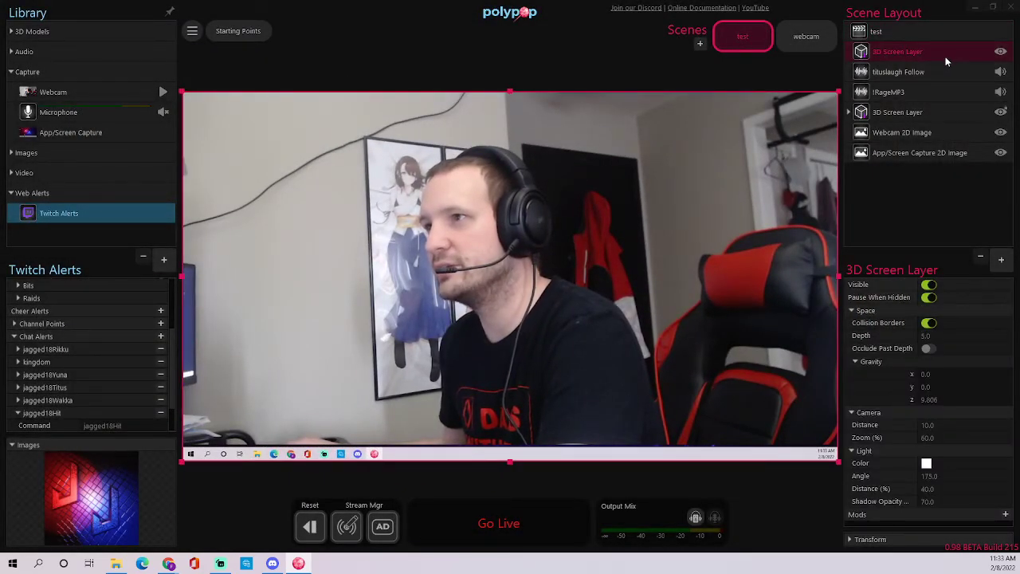
left_click(849, 112)
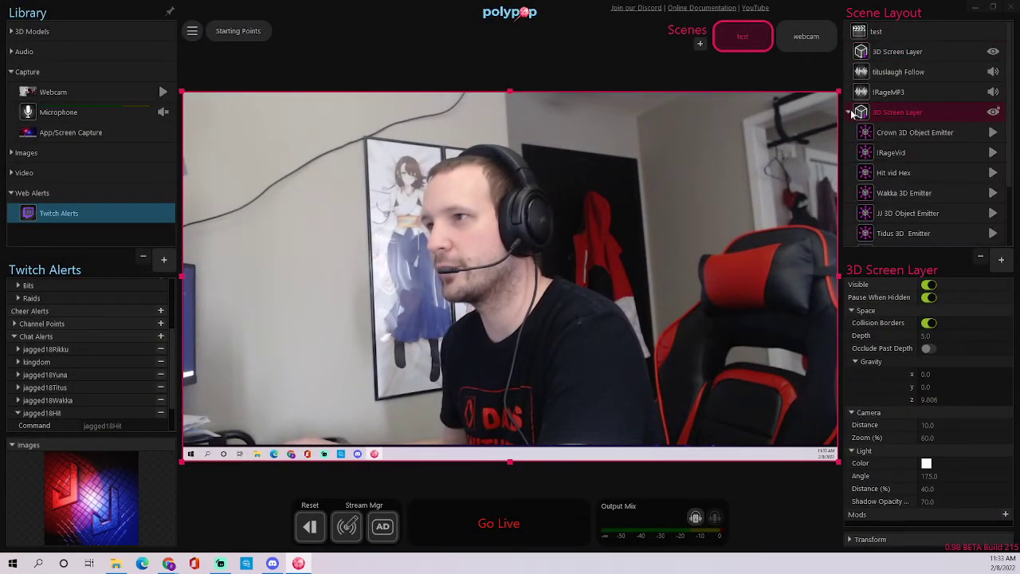
scroll(923, 158, "down", 3)
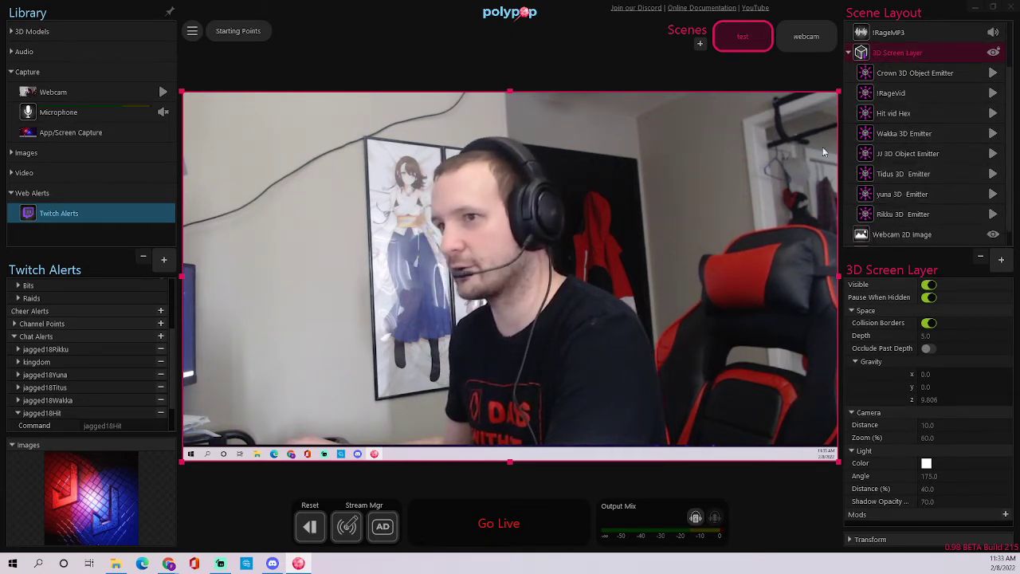
left_click(914, 120)
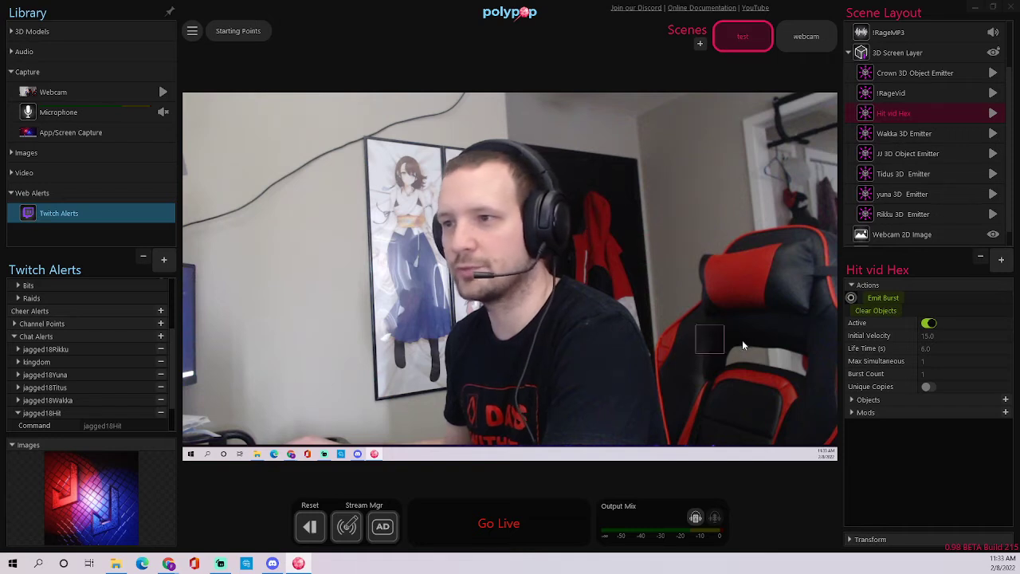
left_click(884, 299)
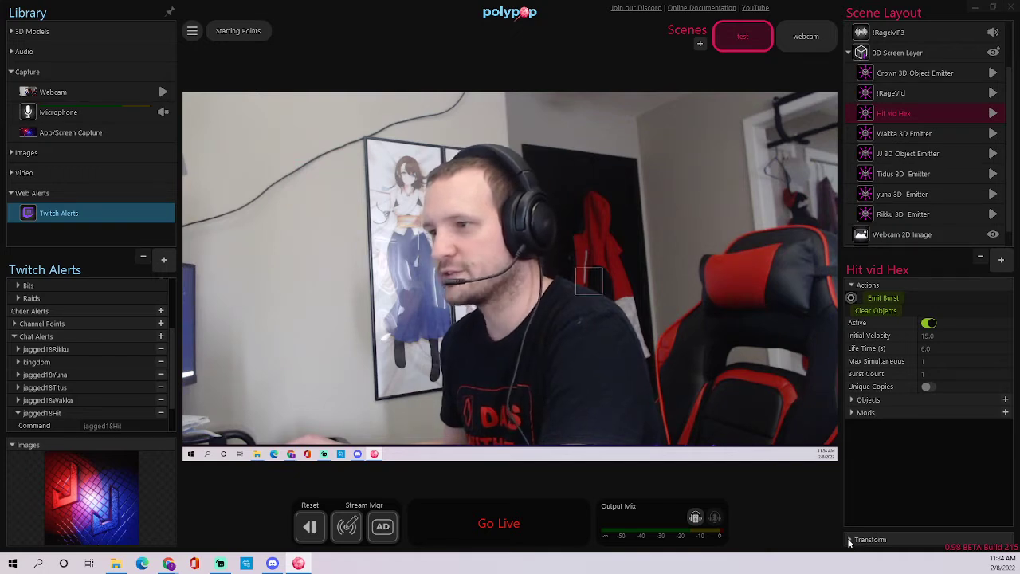
- Examine the modifiers available for the Hit vid Hex emitter and the settings of its Random Move mod
left_click(1005, 412)
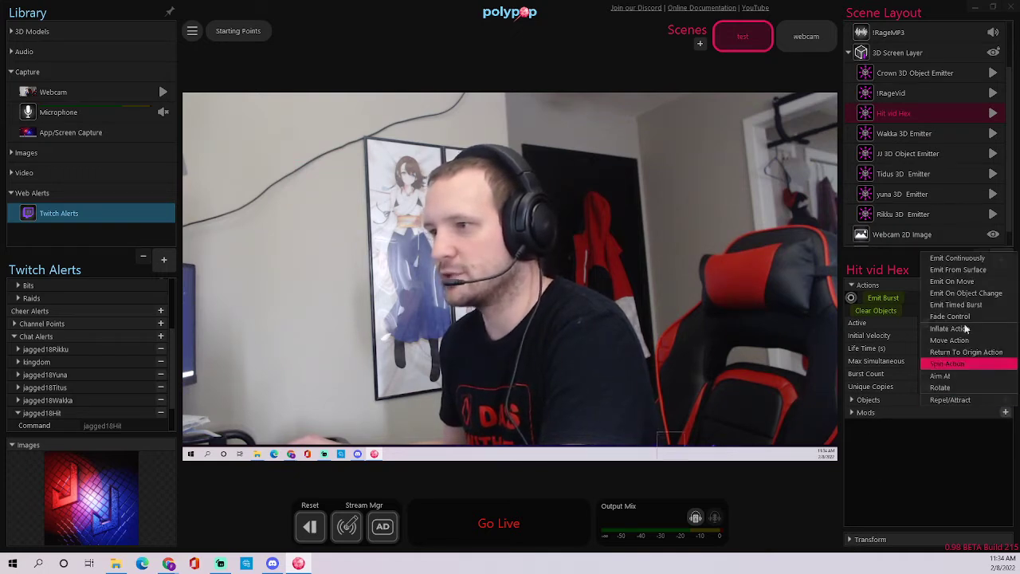
left_click(877, 471)
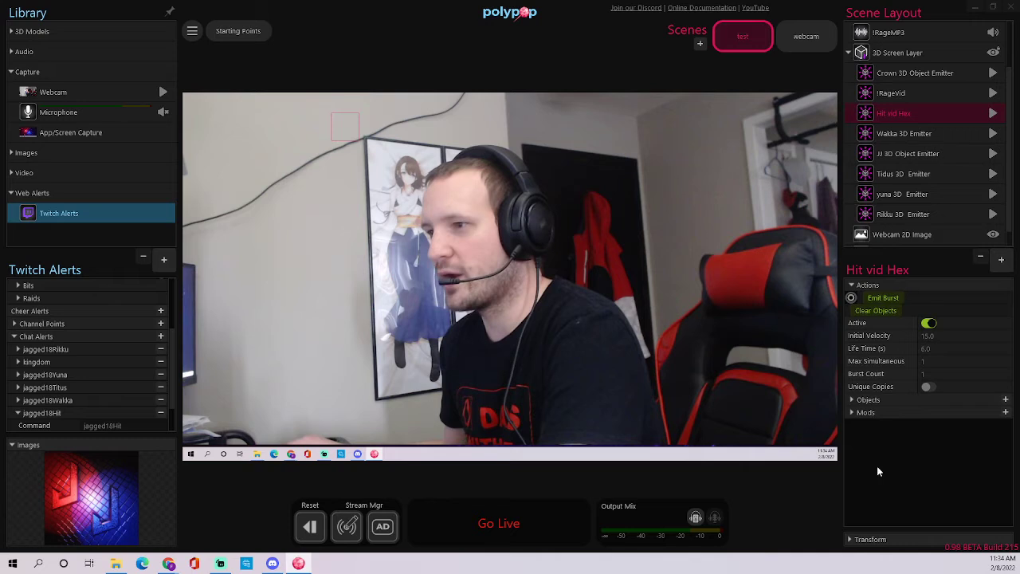
left_click(852, 412)
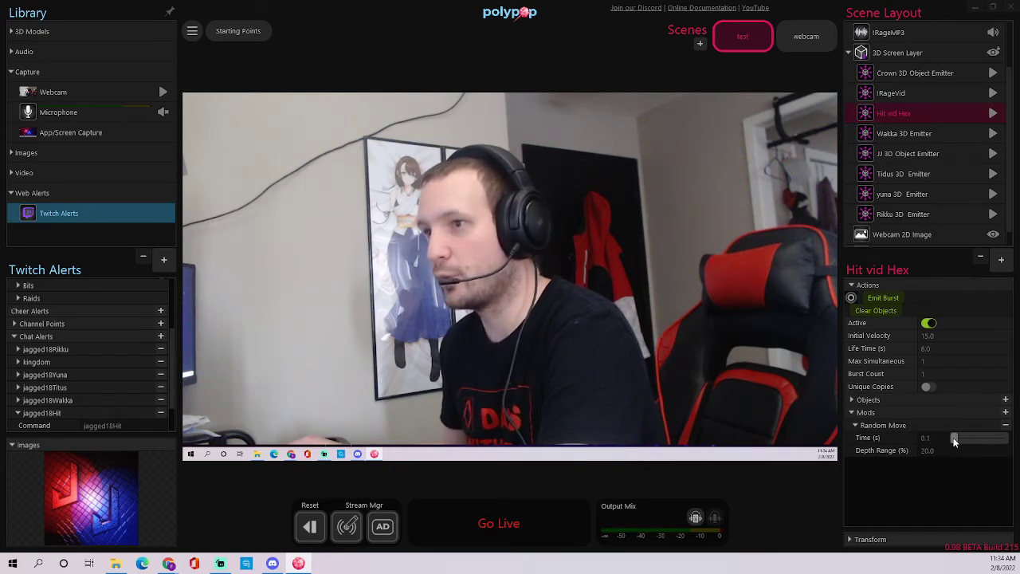
left_click_drag(954, 437, 977, 439)
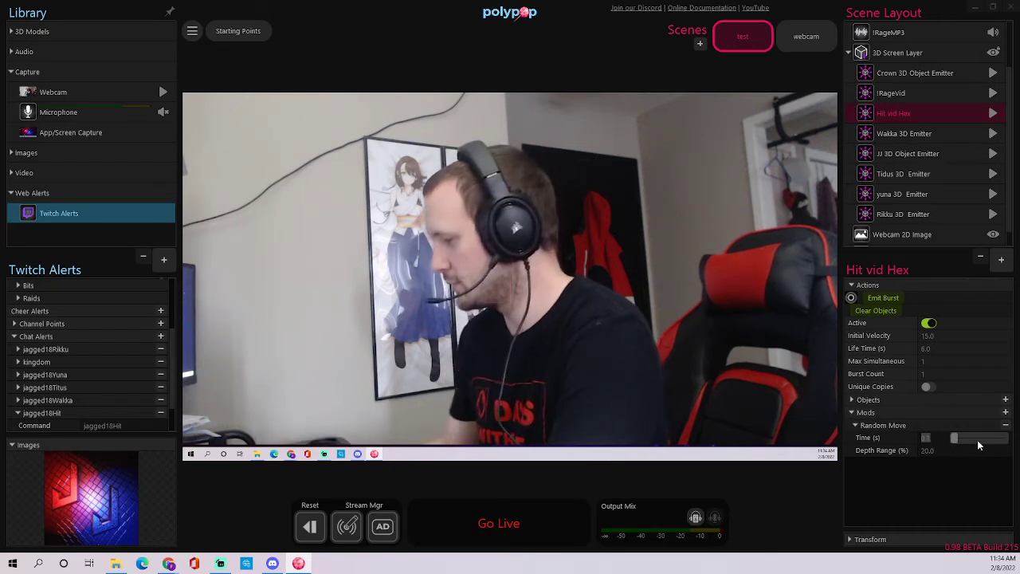
left_click(852, 413)
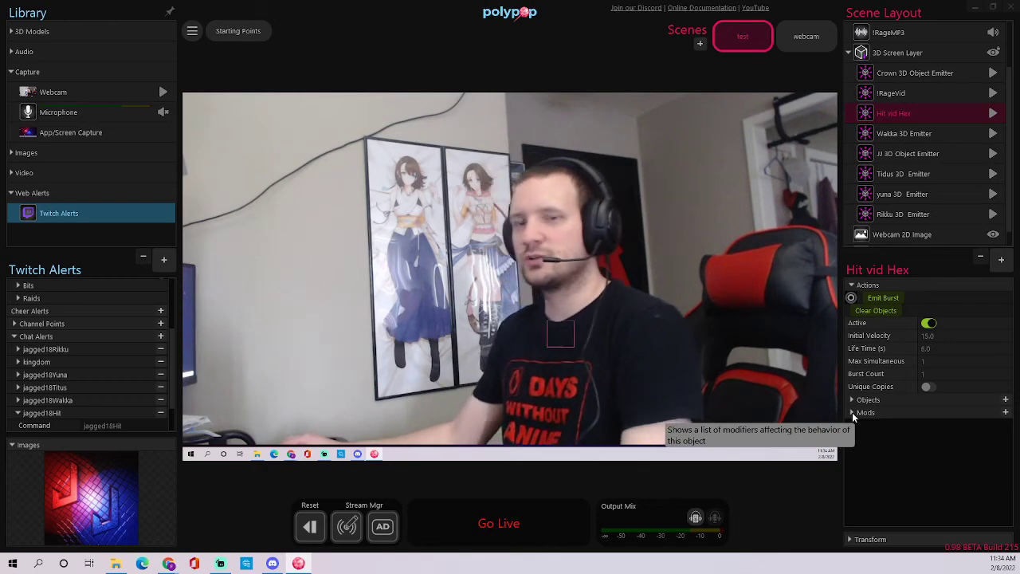
- Expand the !rage chat alert in the Twitch Alerts and collapse the jagged18Hit alert above it
scroll(26, 363, "down", 1)
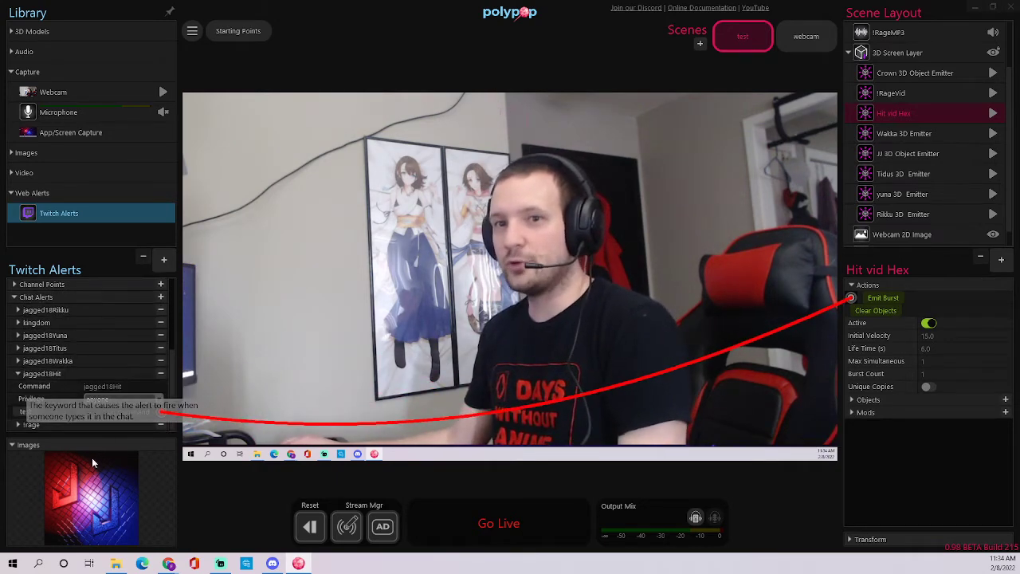
left_click(32, 425)
scroll(32, 426, "down", 1)
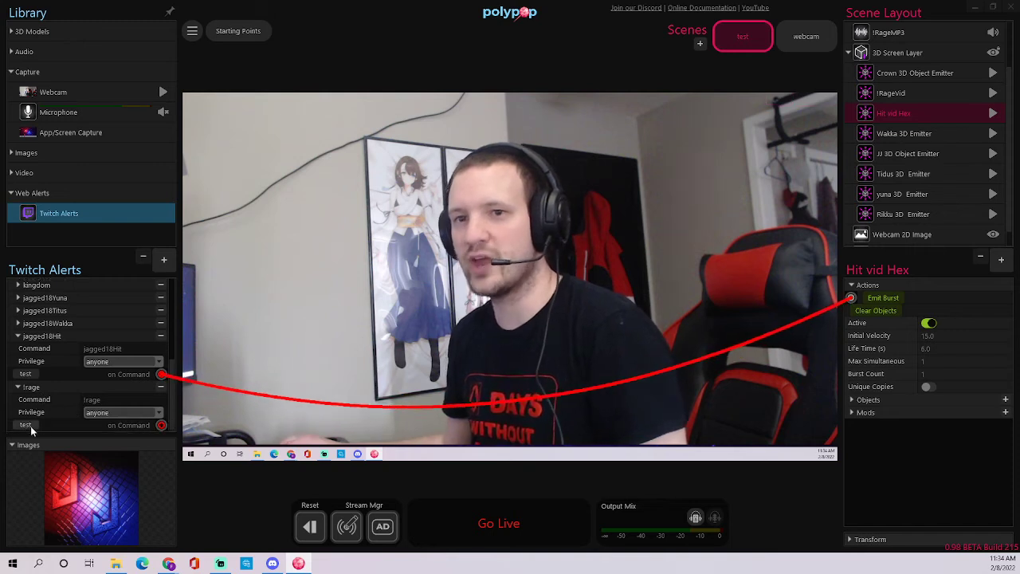
left_click(19, 341)
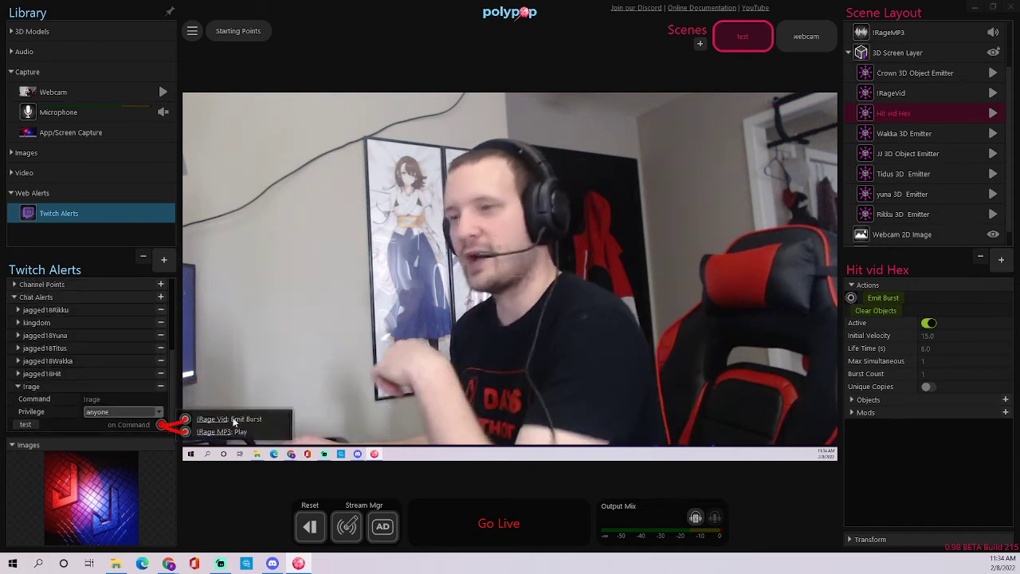
- Emit a burst from the !RageVid emitter and make the !RageMP3 sound audible, ending with !RageVid selected
left_click(892, 96)
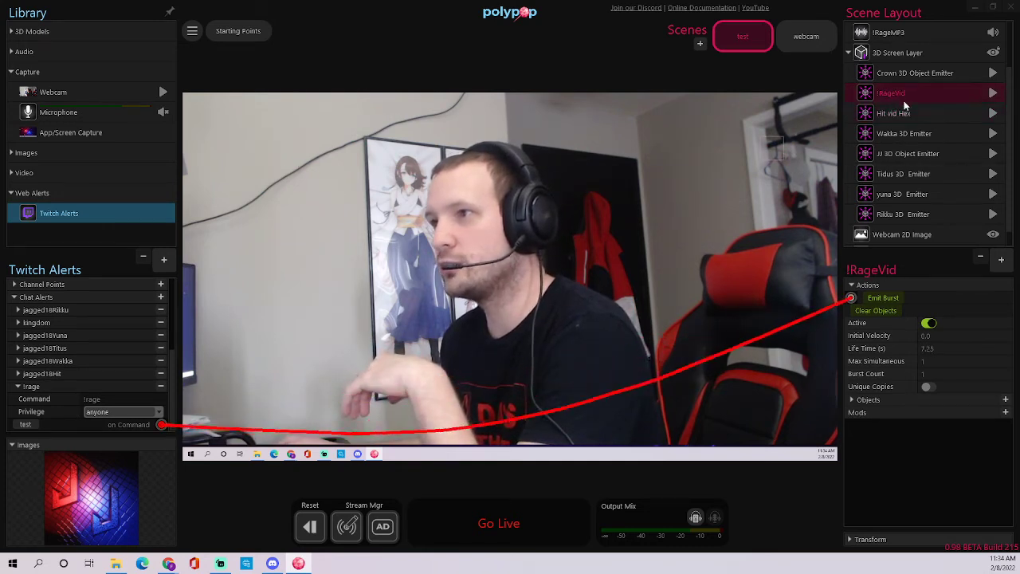
scroll(924, 91, "up", 1)
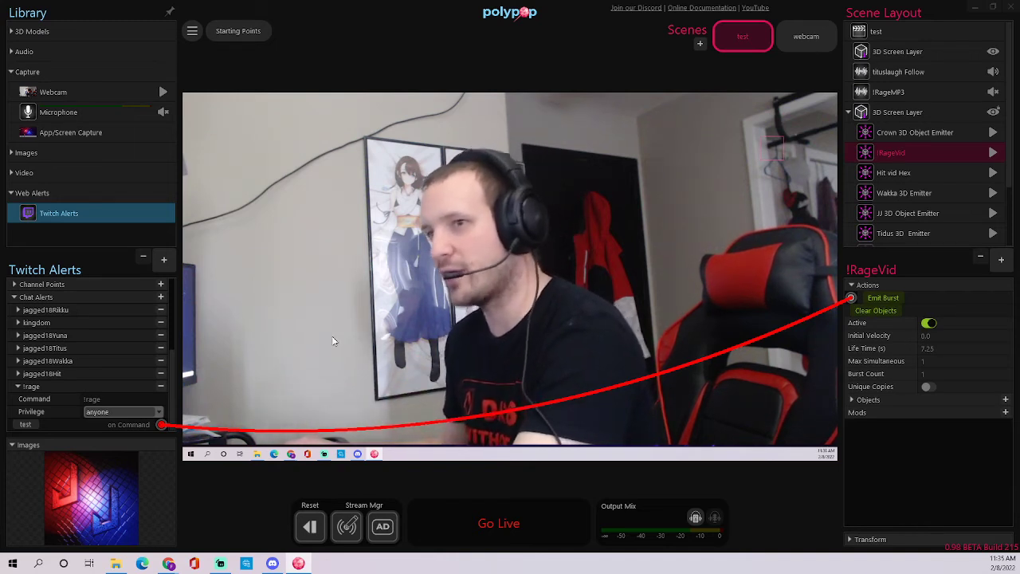
mouse_move(161, 425)
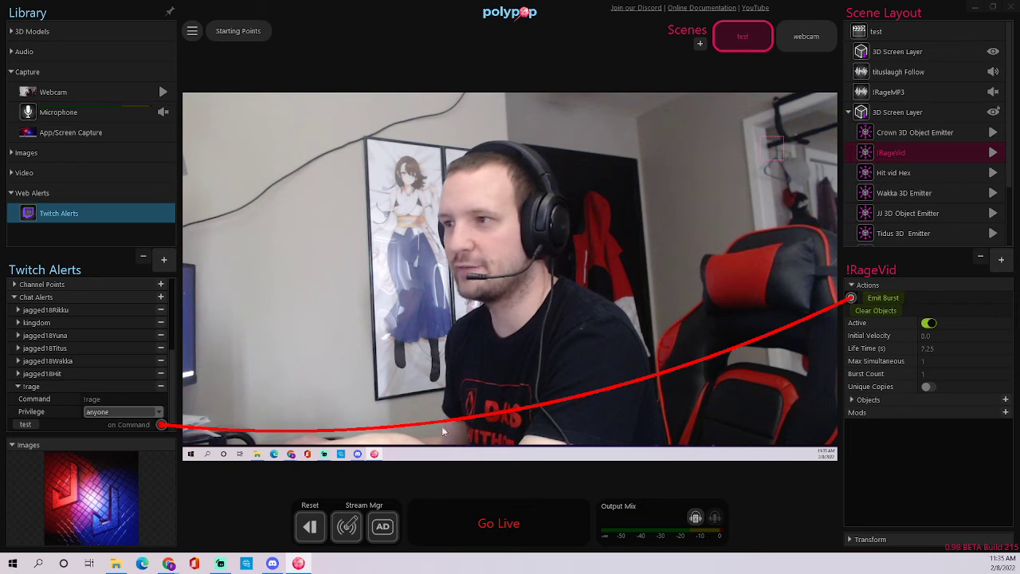
left_click(888, 298)
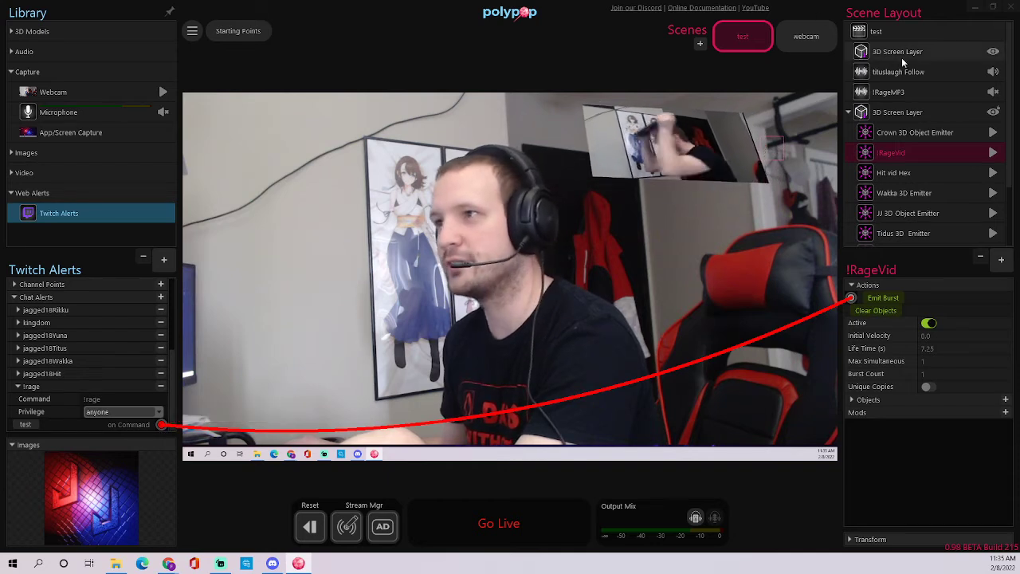
left_click(907, 95)
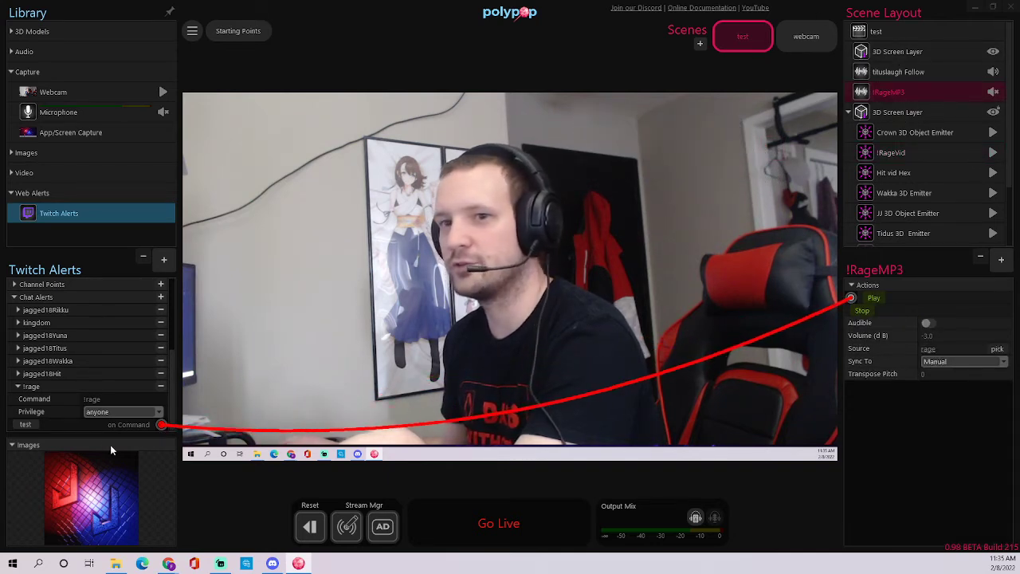
left_click(906, 146)
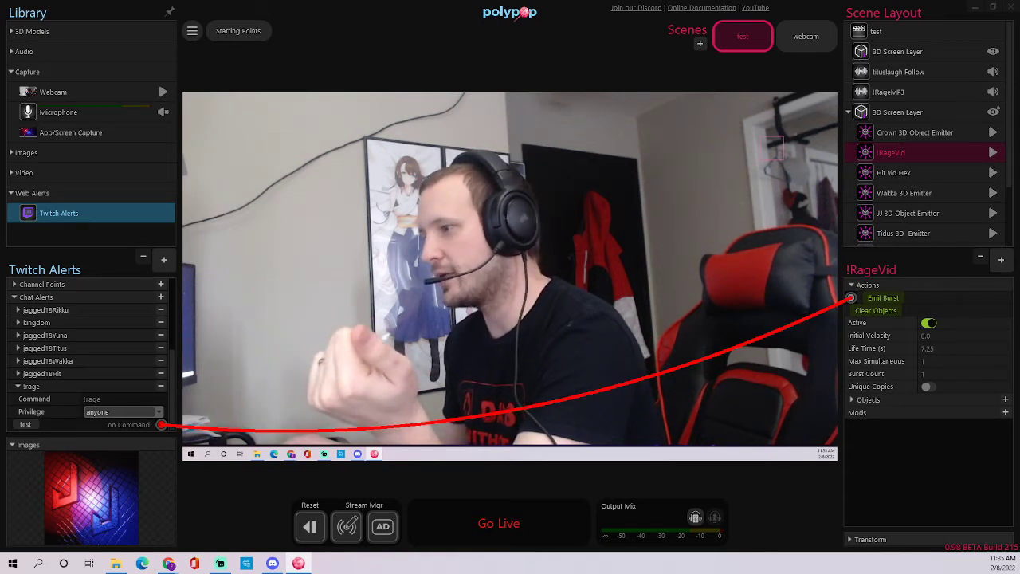
- Bring up the Twitch chat, move it clear of the preview and send !rage to test the alert
key("alt+Tab")
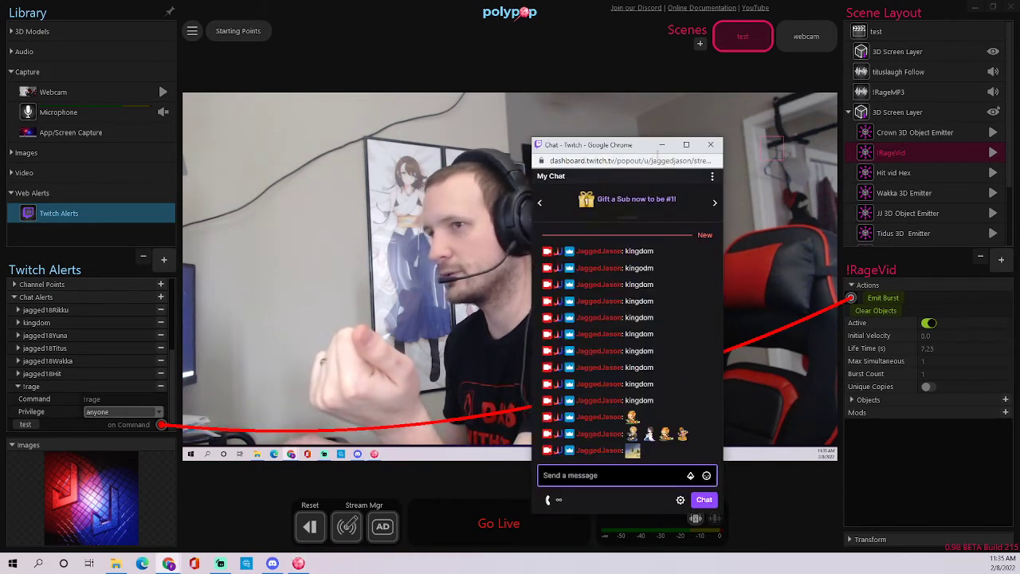
left_click_drag(603, 151, 926, 60)
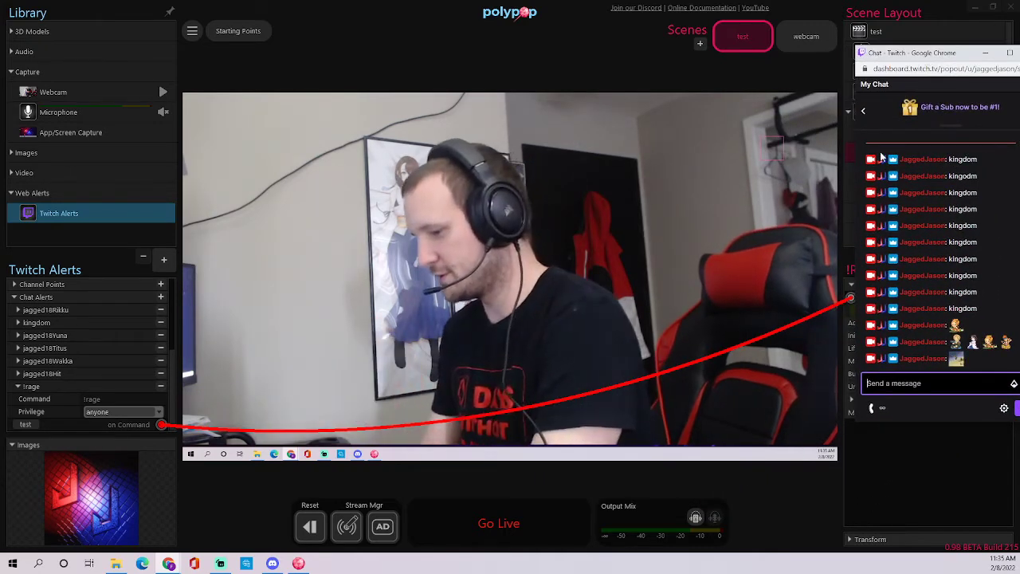
type("!")
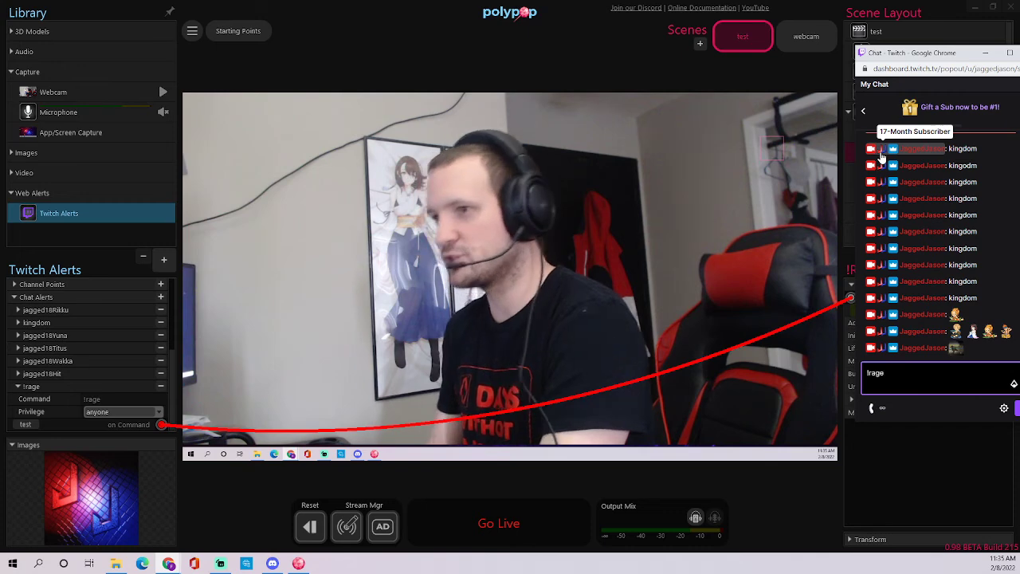
type("rage")
key("Return")
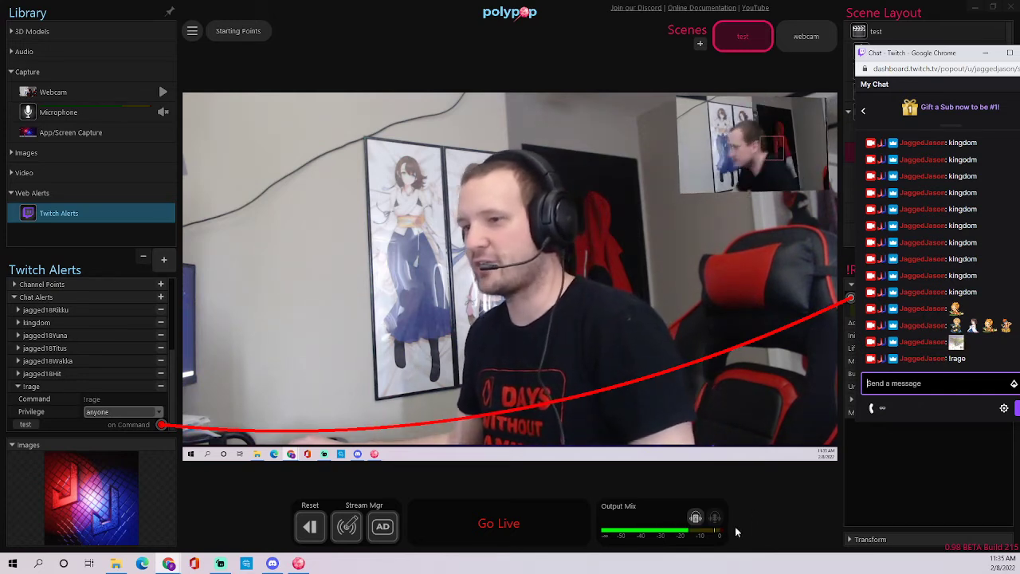
- Turn on headphone monitoring for the output mix and send !rage in the Twitch chat again
left_click(694, 519)
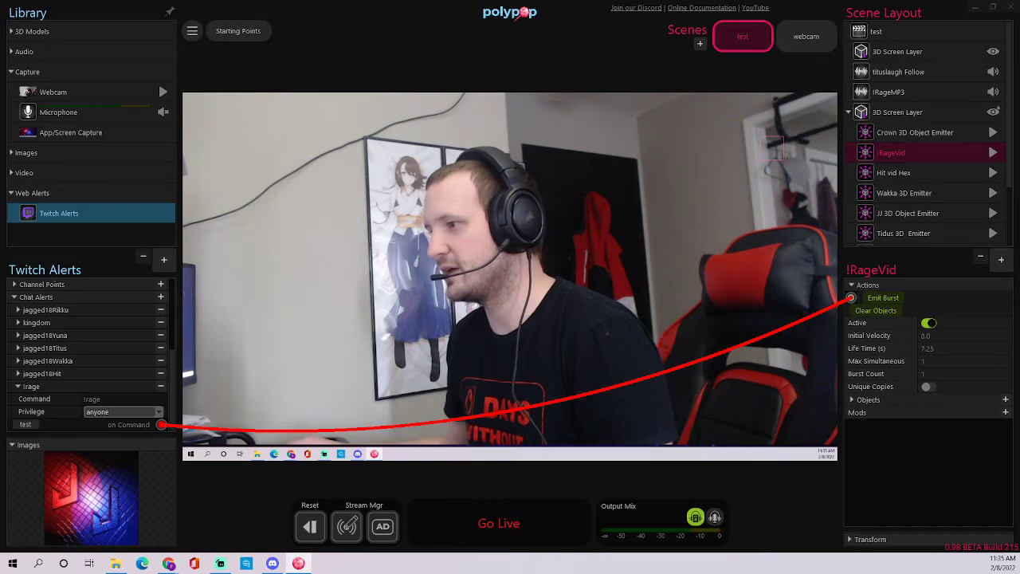
key("alt+Tab")
type("!rage")
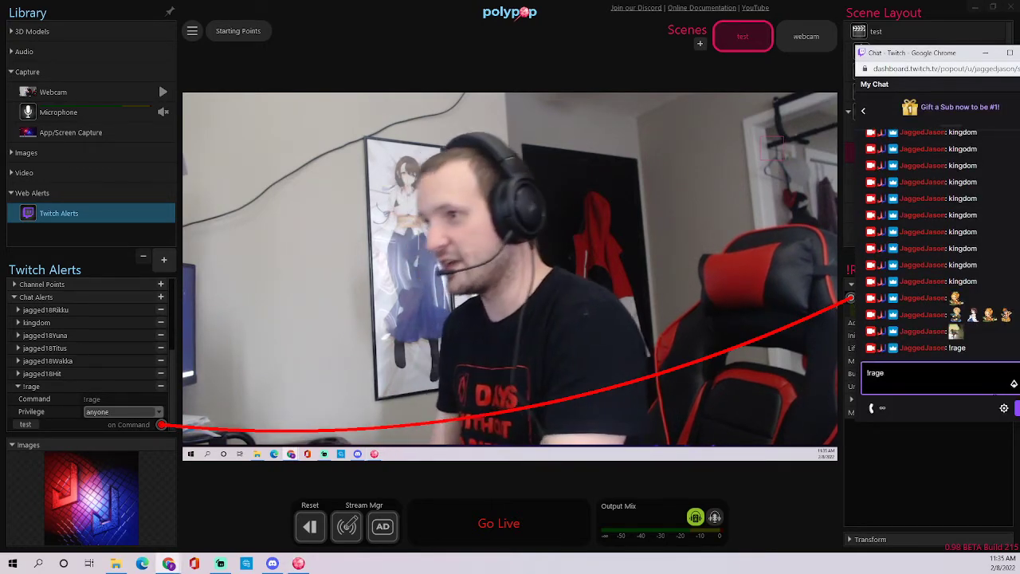
key("Return")
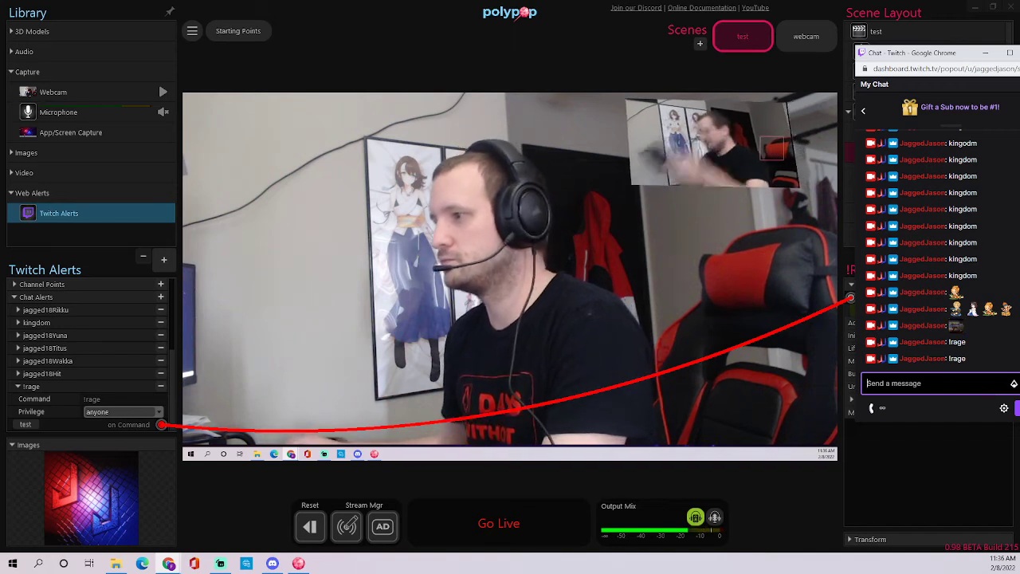
- Close the Twitch chat window and collapse the Chat Alerts group in the Twitch Alerts
key("alt+Tab")
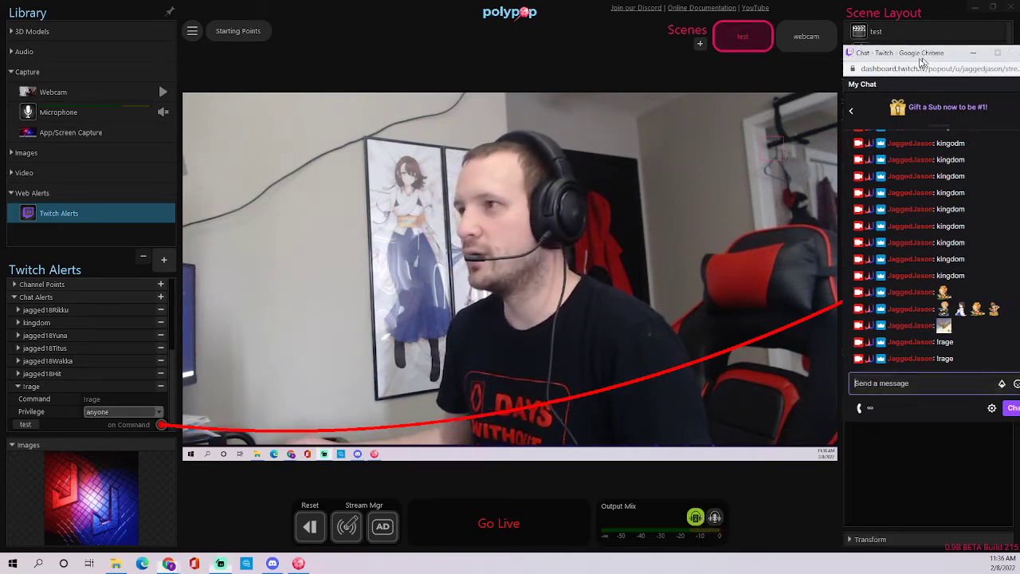
left_click_drag(937, 60, 451, 187)
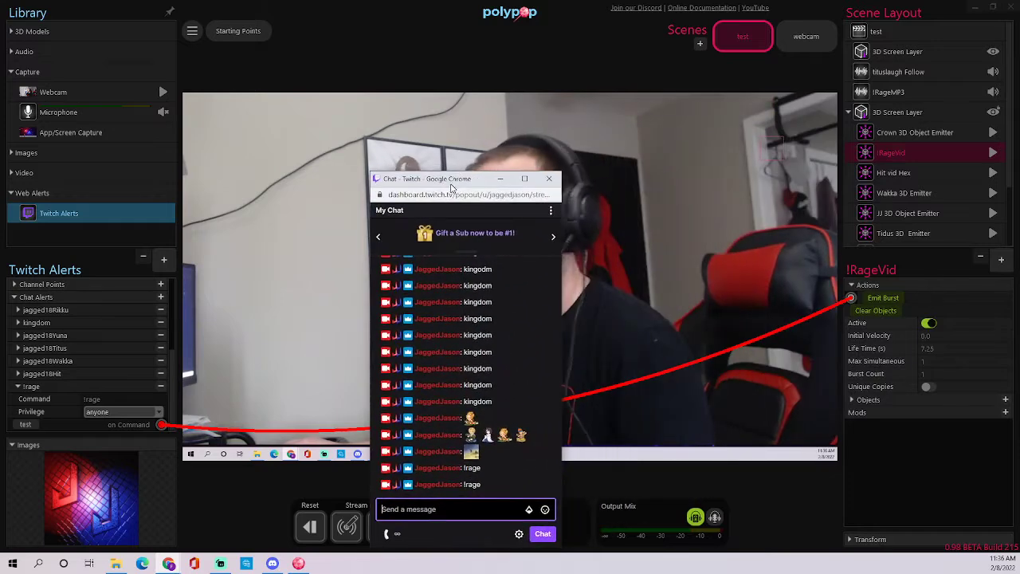
left_click(548, 185)
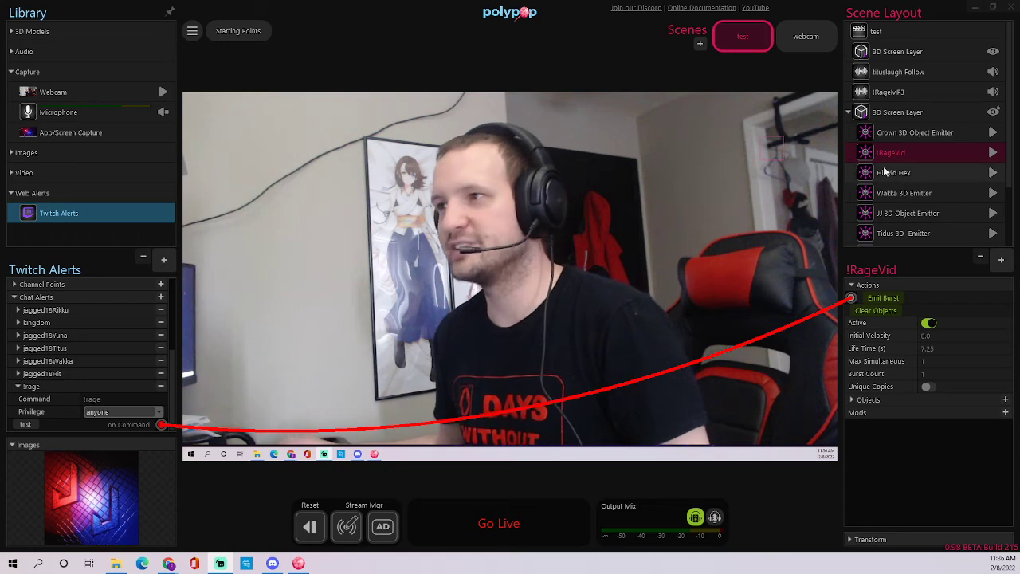
left_click(15, 297)
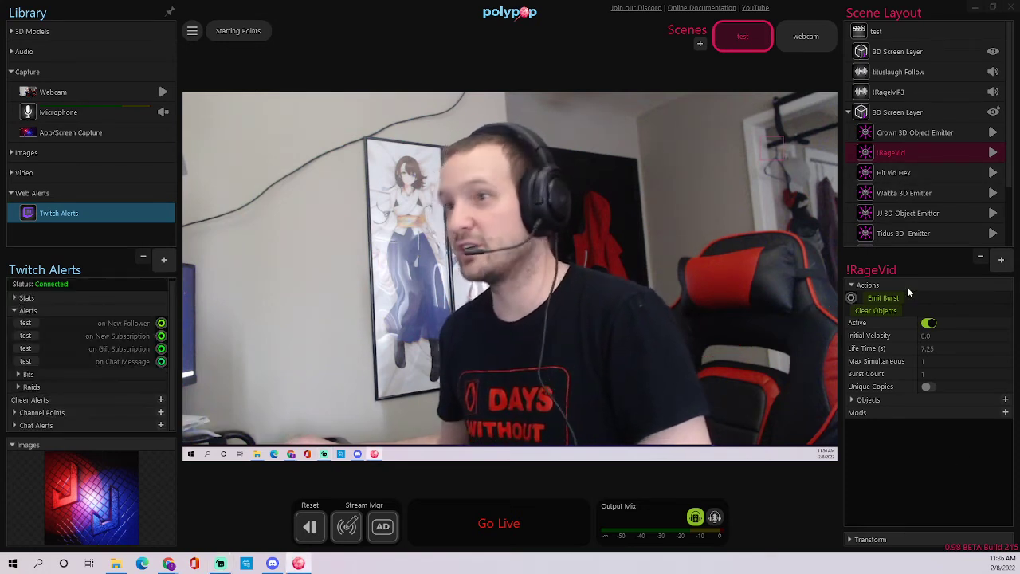
- Add the Your Logo Coin preset from the 3D Objects category as a 3D Object Emitter
left_click(1001, 259)
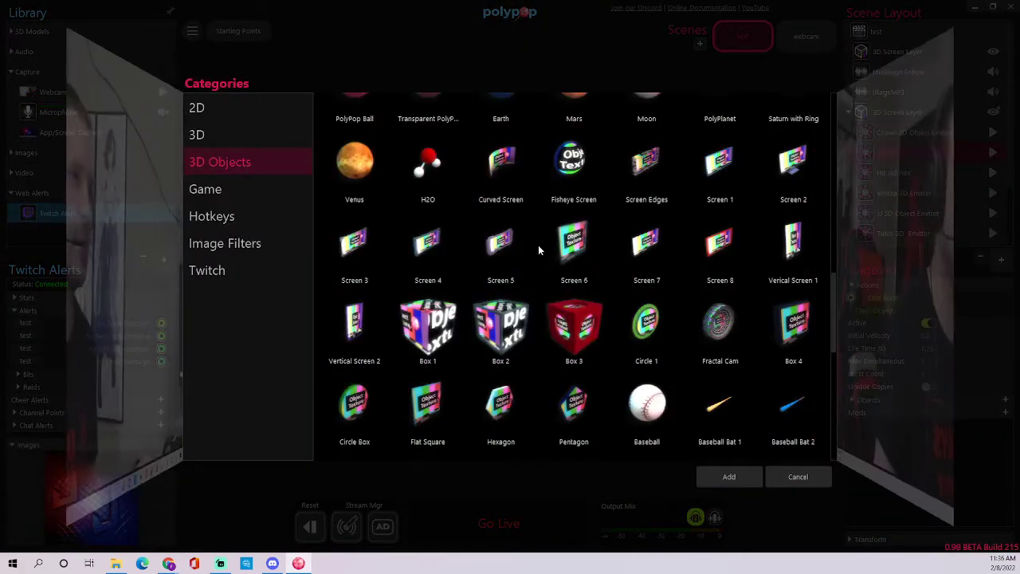
scroll(539, 246, "up", 10)
scroll(456, 278, "up", 1)
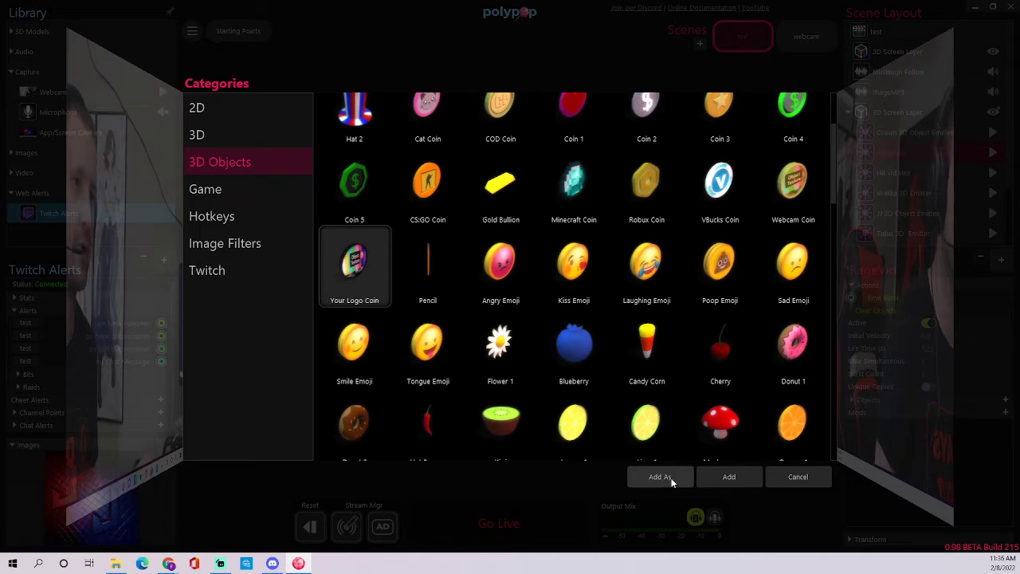
scroll(609, 298, "up", 2)
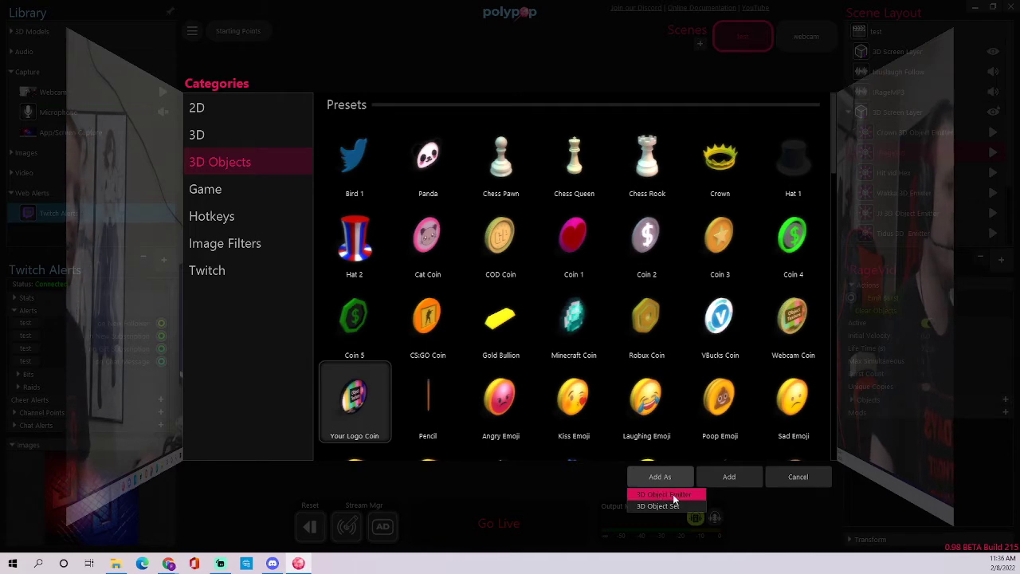
left_click(673, 497)
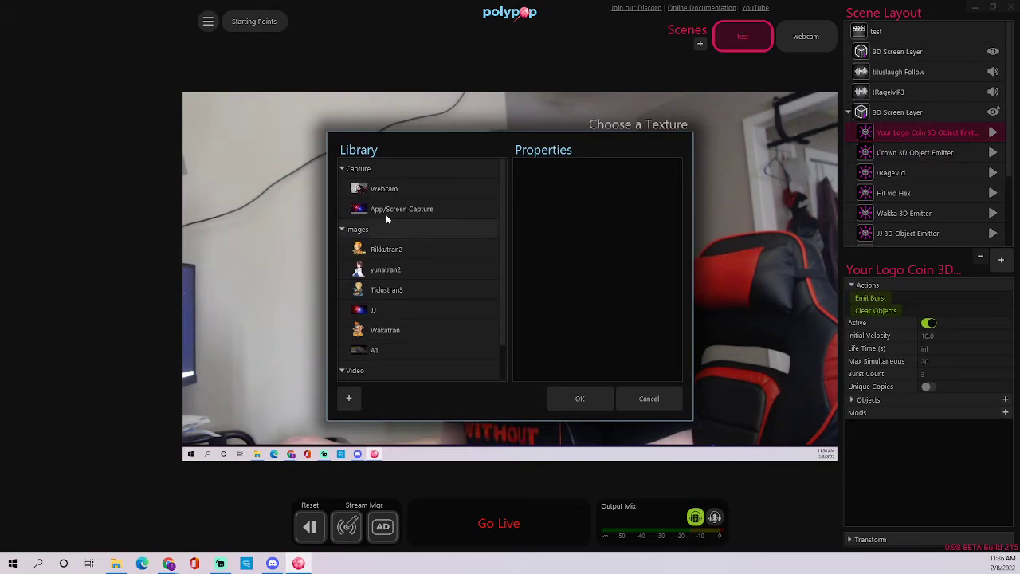
- Import Lulu1.png from the emotes1 folder as an image and apply it as the logo coin's texture
scroll(409, 273, "down", 1)
scroll(409, 272, "up", 1)
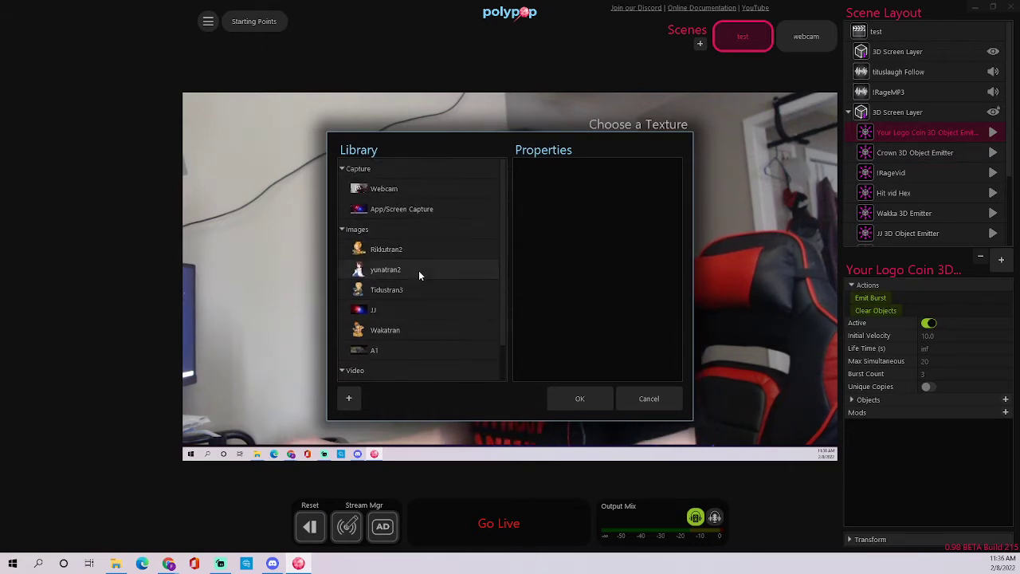
scroll(430, 211, "down", 1)
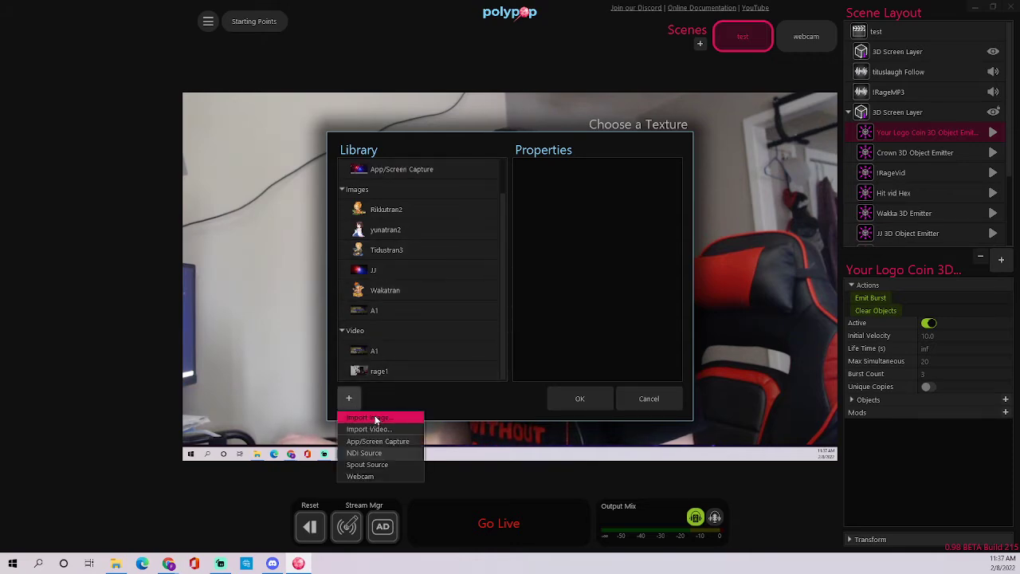
left_click(400, 418)
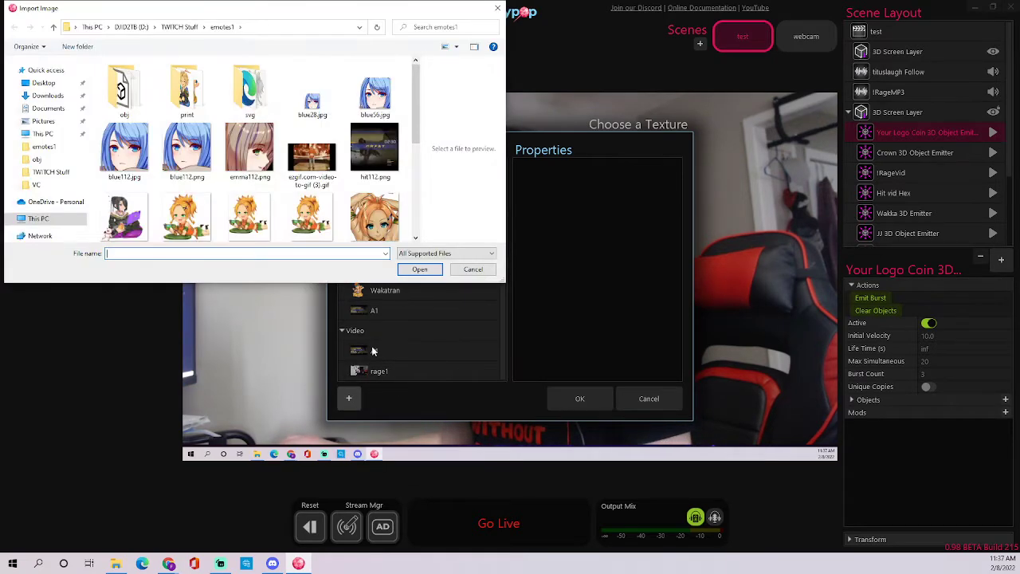
scroll(230, 160, "down", 2)
left_click(117, 90)
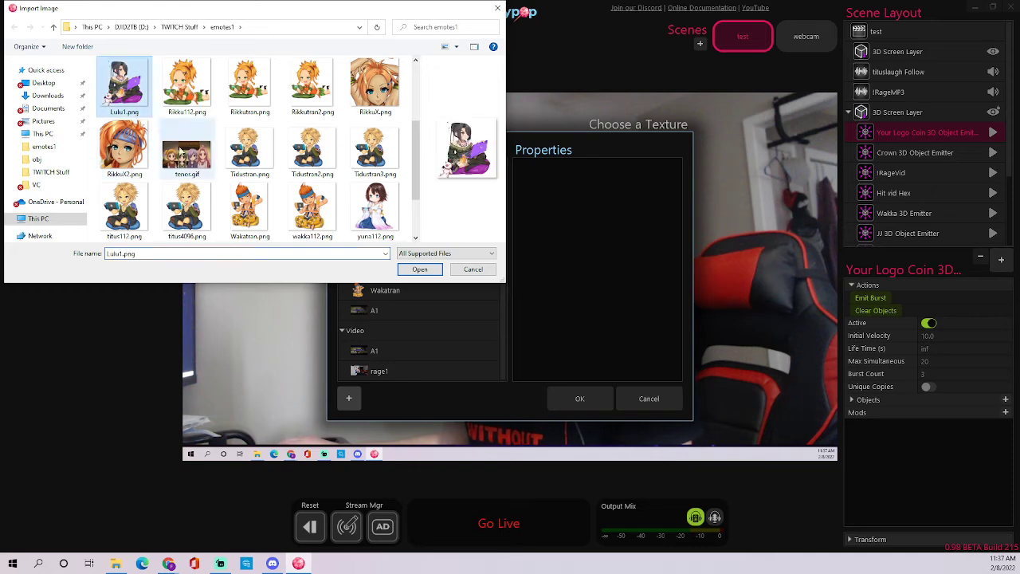
scroll(191, 154, "up", 2)
double_click(193, 102)
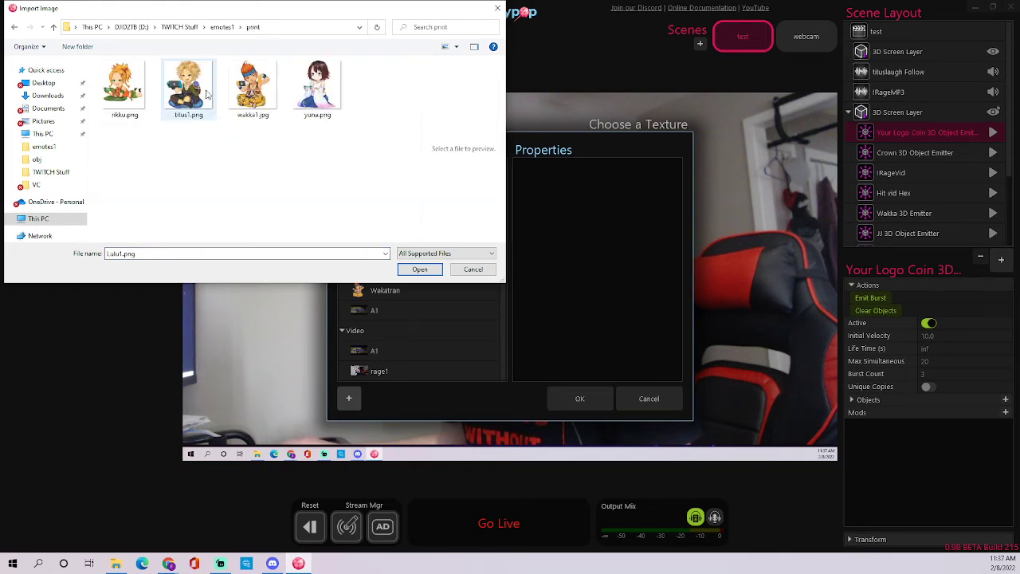
left_click(225, 27)
scroll(295, 180, "up", 3)
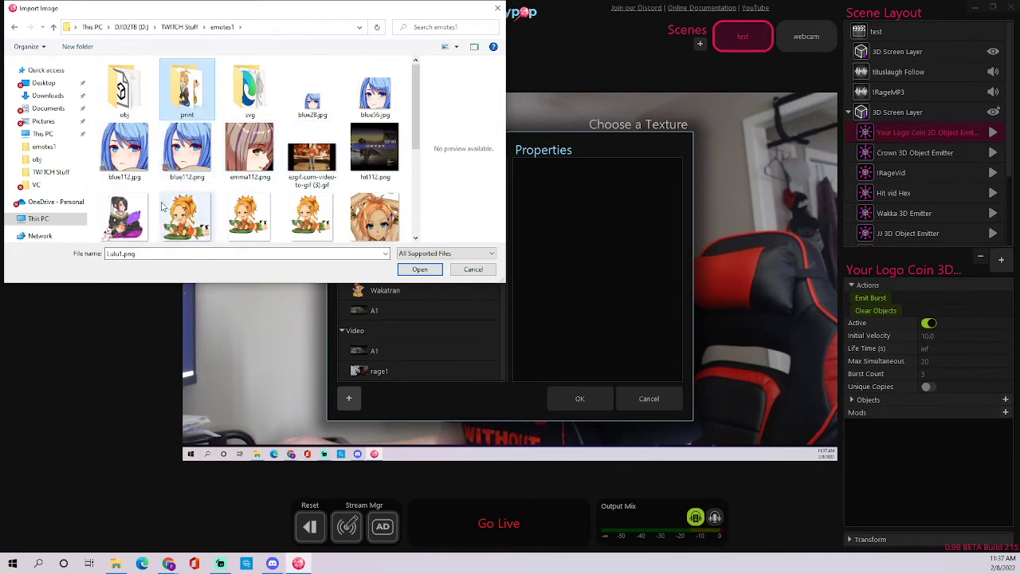
left_click(126, 214)
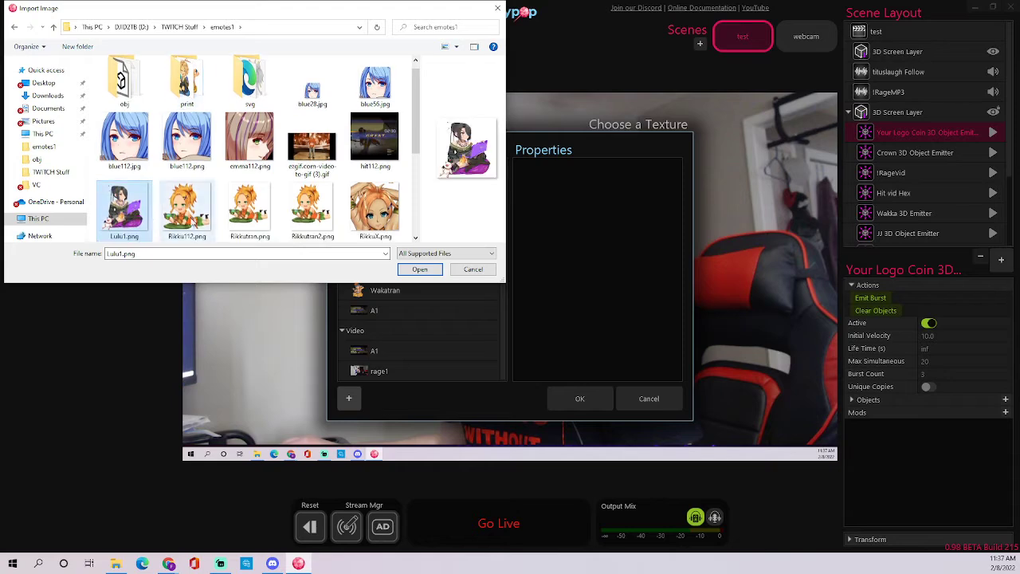
left_click(419, 270)
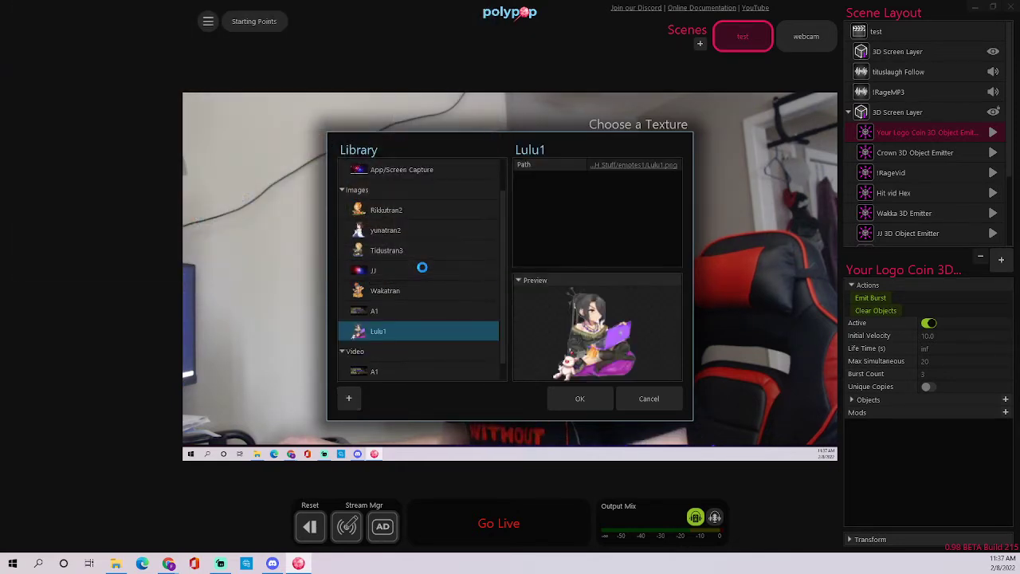
left_click(595, 398)
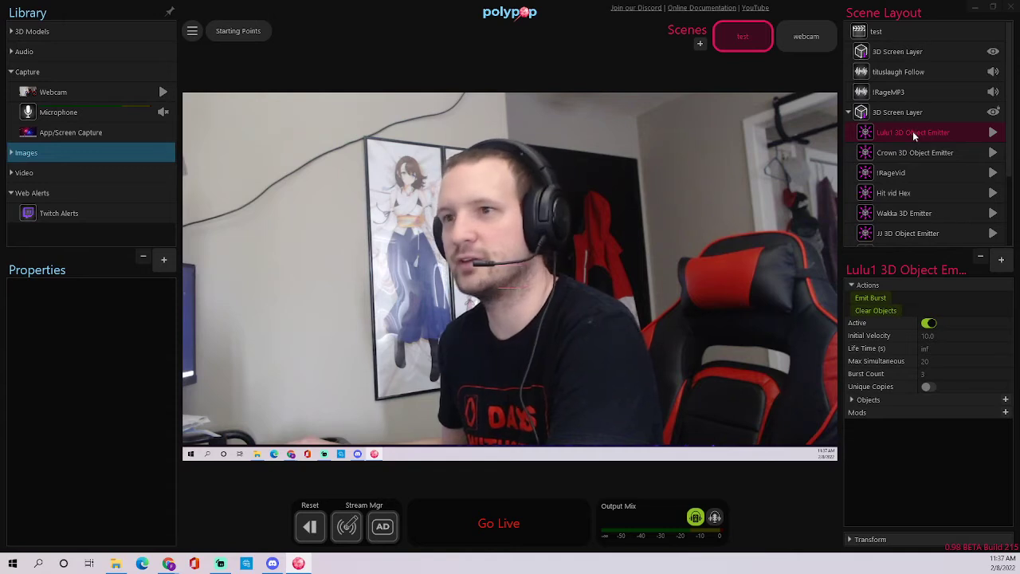
- Emit several bursts from the Lulu1 3D Object Emitter to test the textured coins
left_click(867, 299)
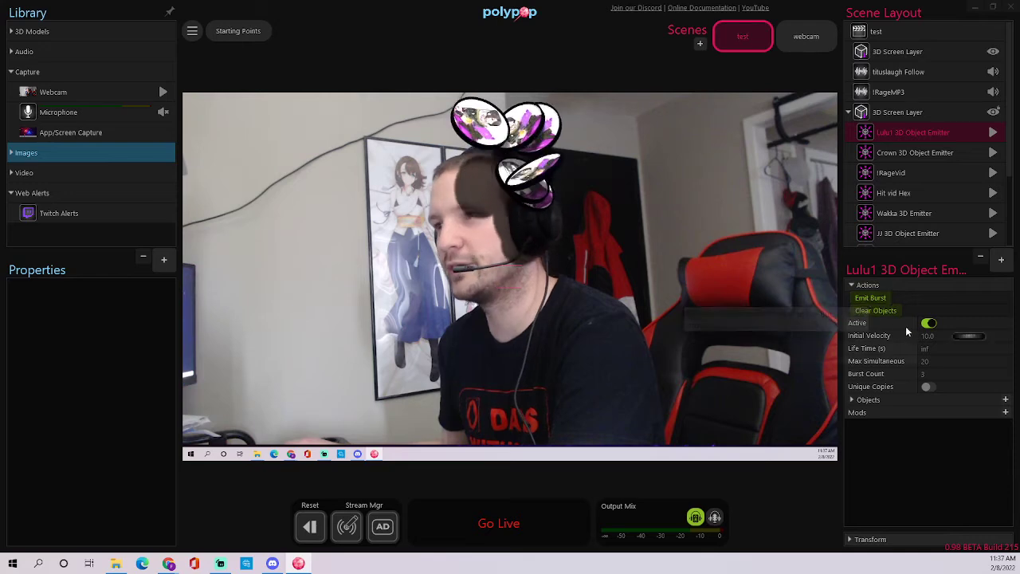
left_click(868, 299)
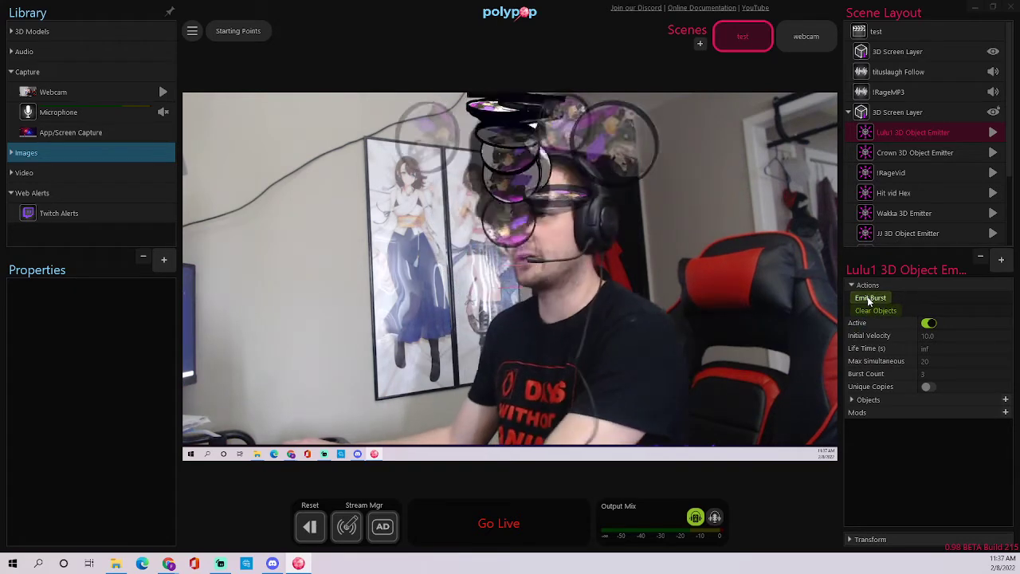
- Emit another burst from the Lulu1 3D Object Emitter, expand its 3D Object settings, and clear the emitted coins
left_click(869, 300)
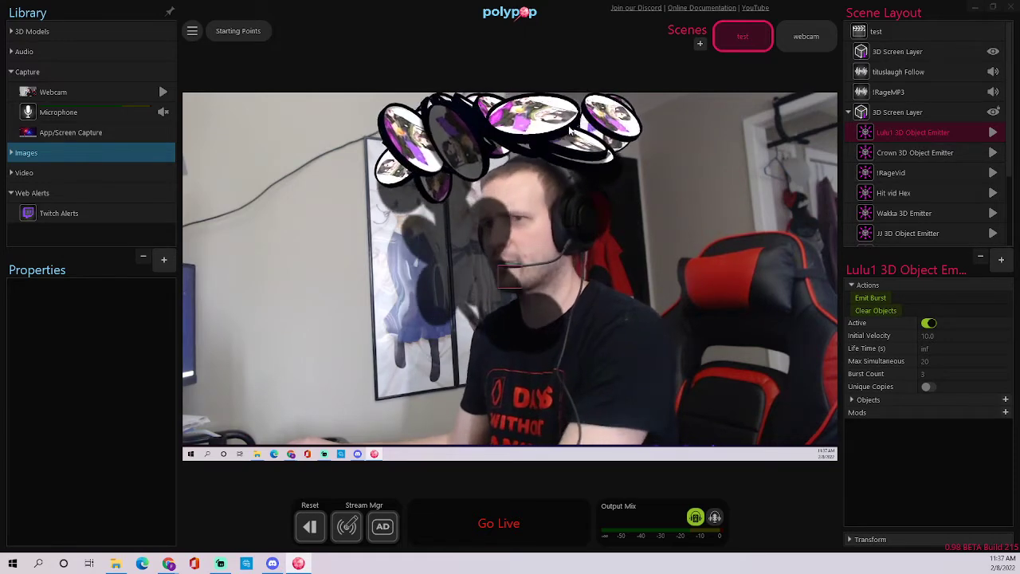
left_click(869, 400)
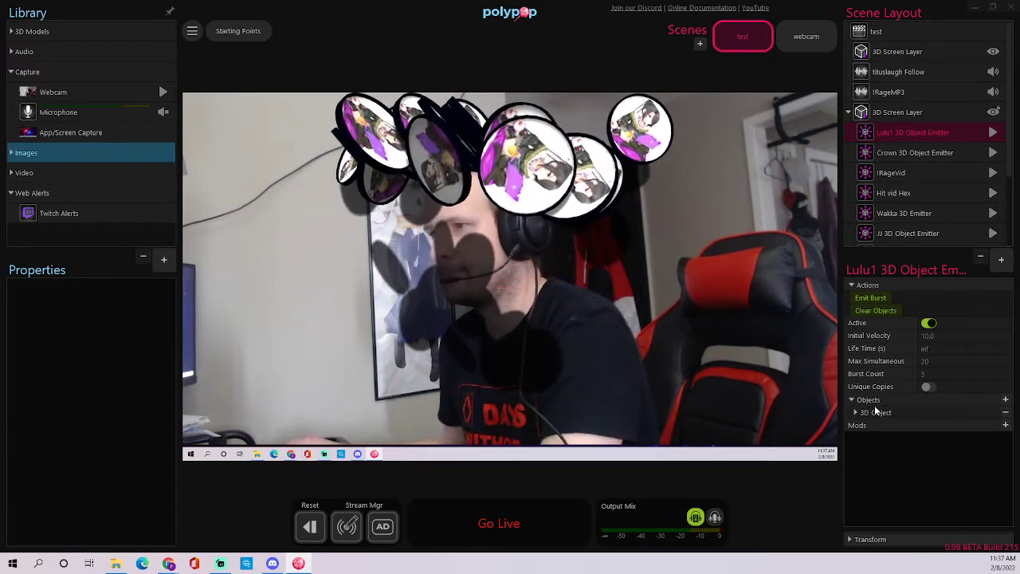
left_click(876, 412)
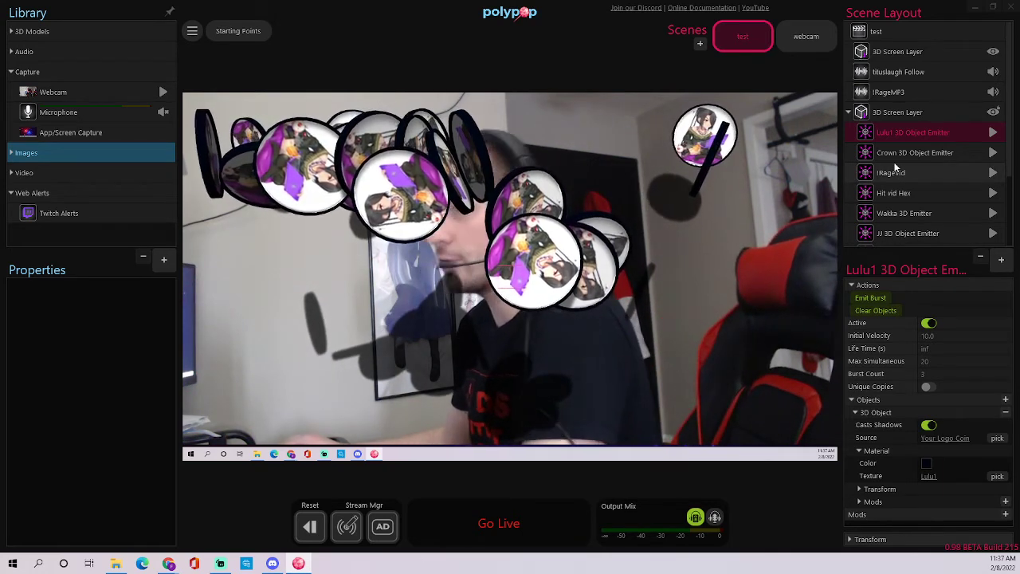
left_click(880, 310)
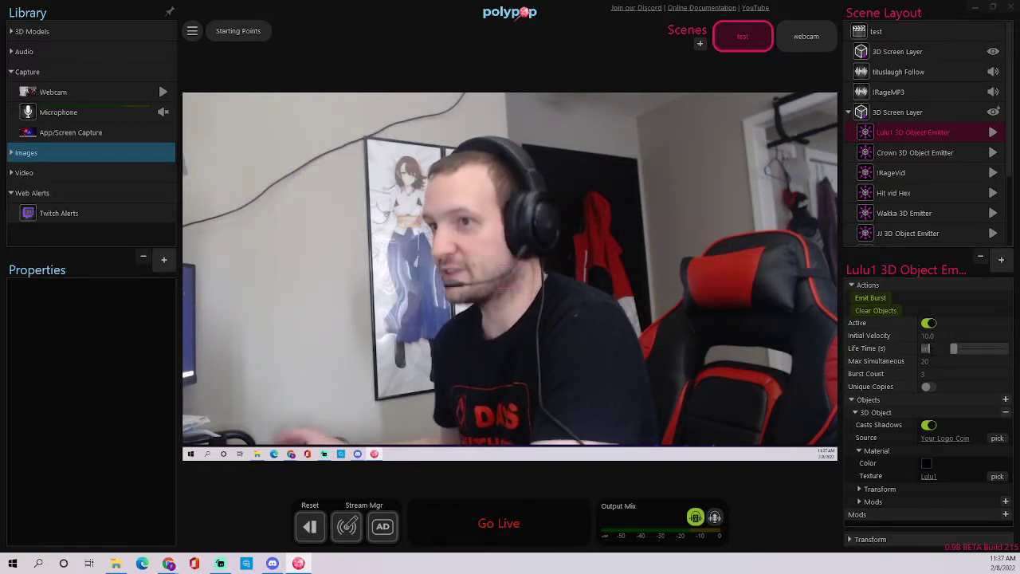
- Set the Lulu1 emitter's Life Time to 5 seconds and its Max Simultaneous to 6
type("5")
key("Return")
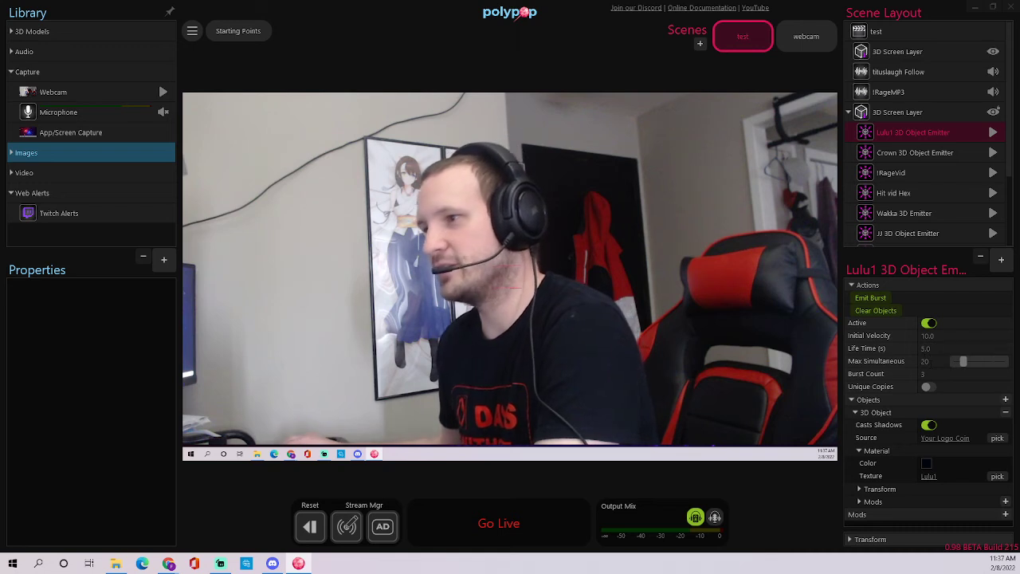
type("6")
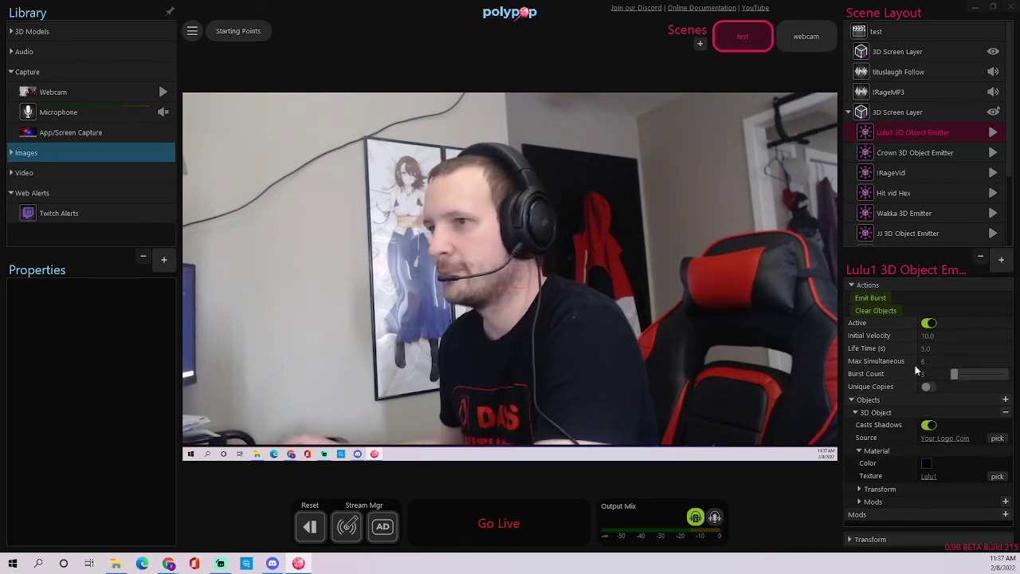
- Emit several bursts of Lulu1 coins to test the new lifetime and object limit
left_click(872, 300)
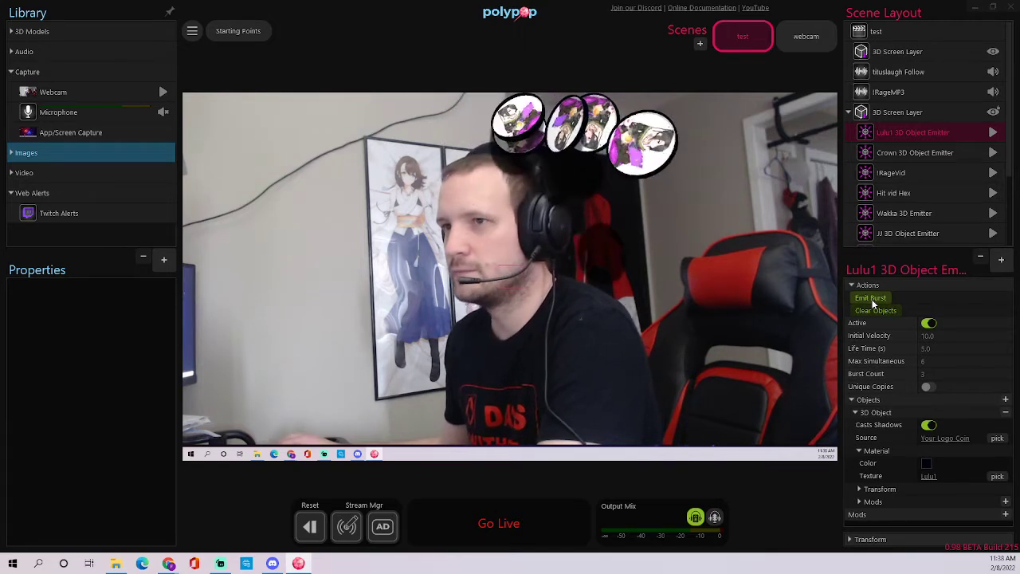
left_click(871, 299)
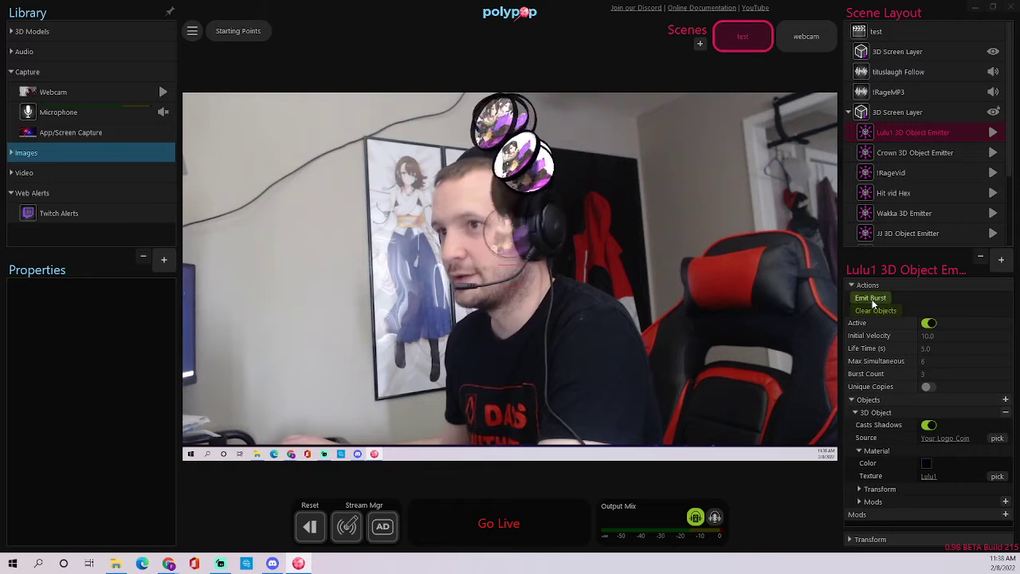
left_click(871, 299)
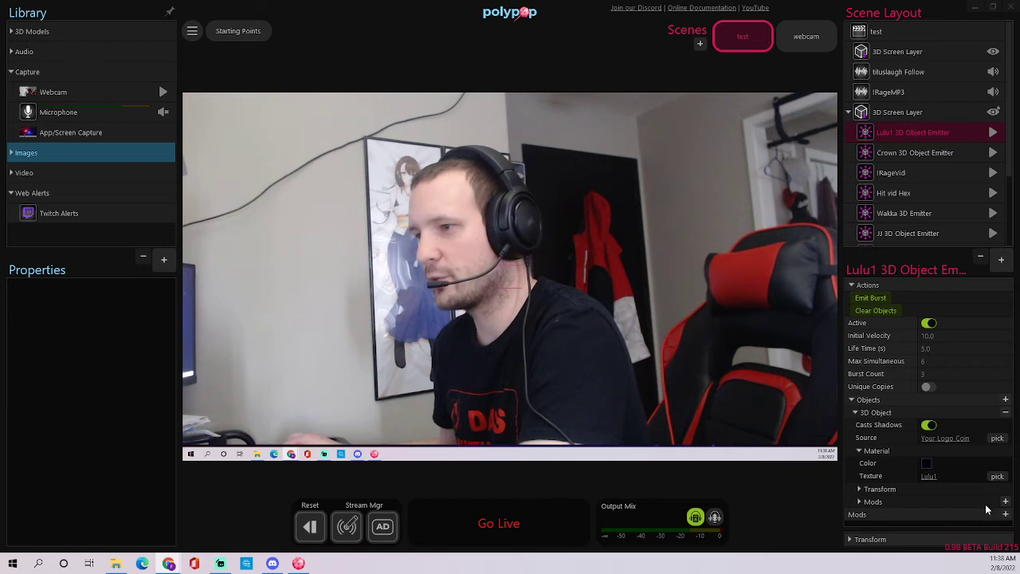
- Look over the mods available for Lulu1 and review the Crown, !RageVid, Hit vid Hex, Wakka and JJ emitters' settings
left_click(1006, 514)
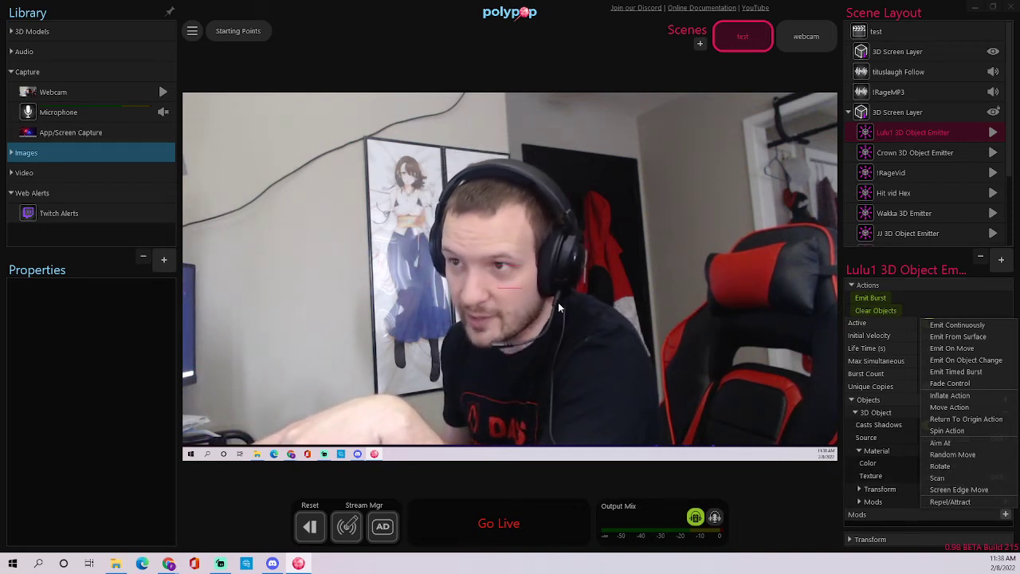
left_click(915, 157)
left_click(911, 154)
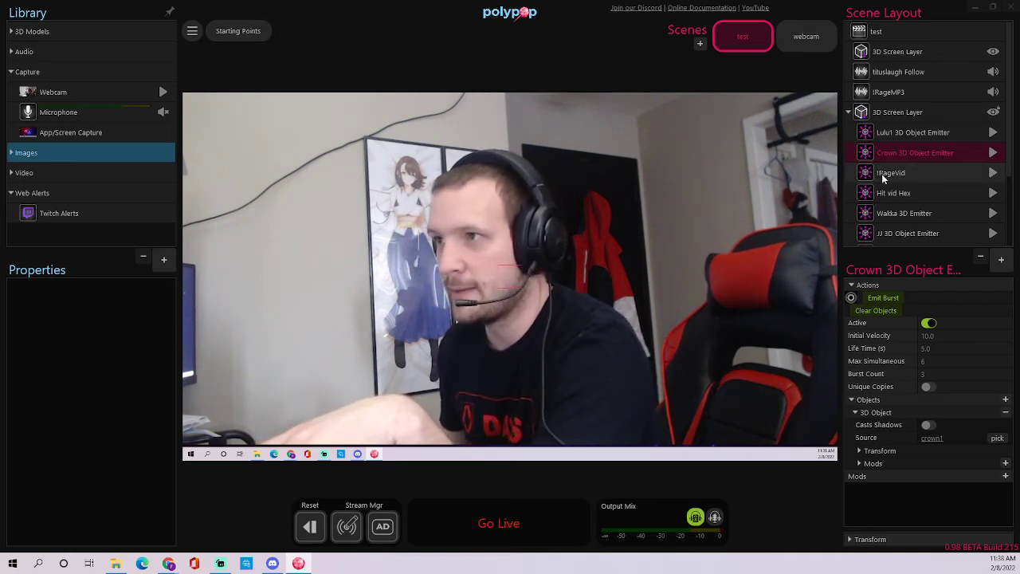
left_click(881, 174)
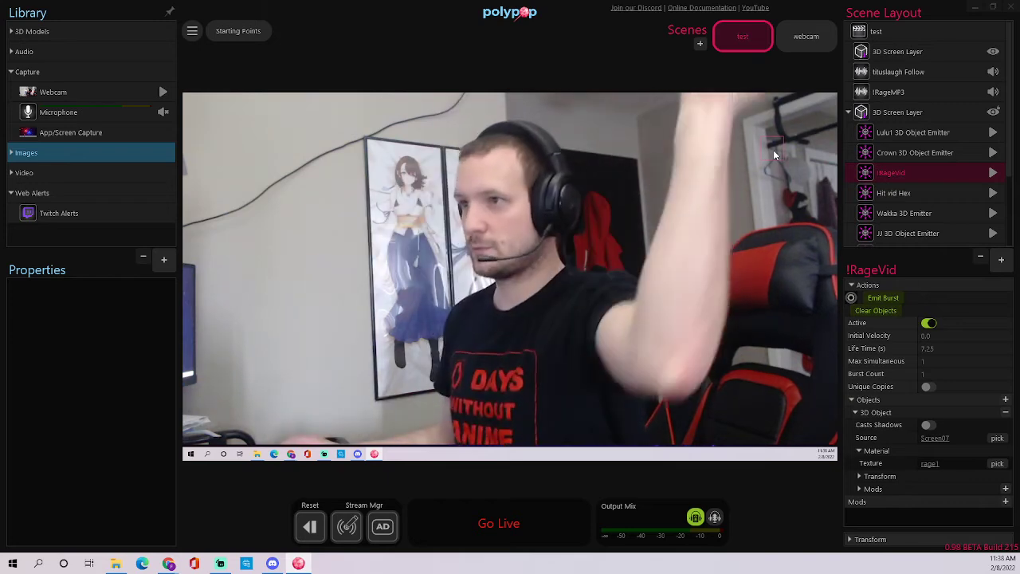
left_click(928, 193)
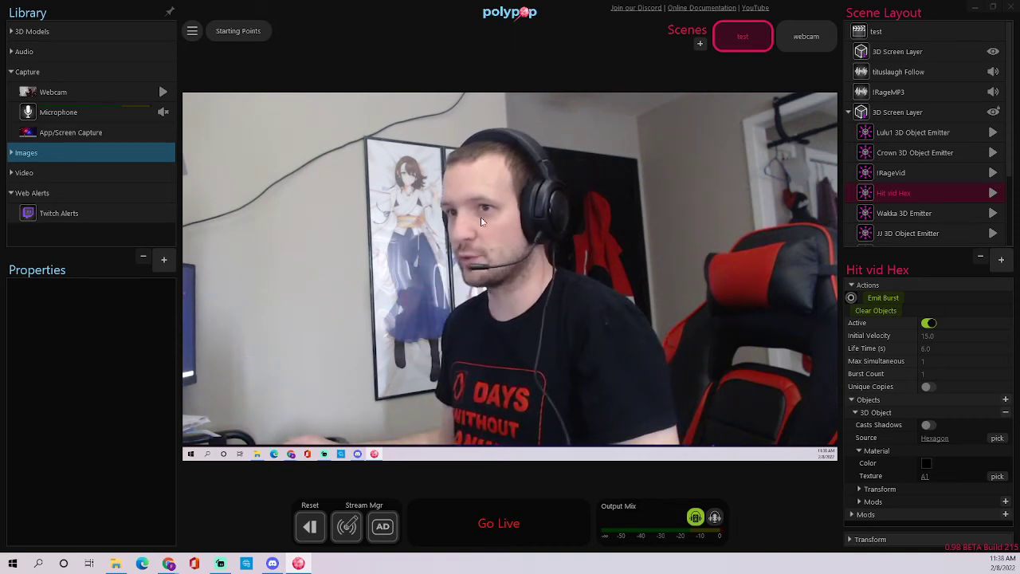
left_click(920, 214)
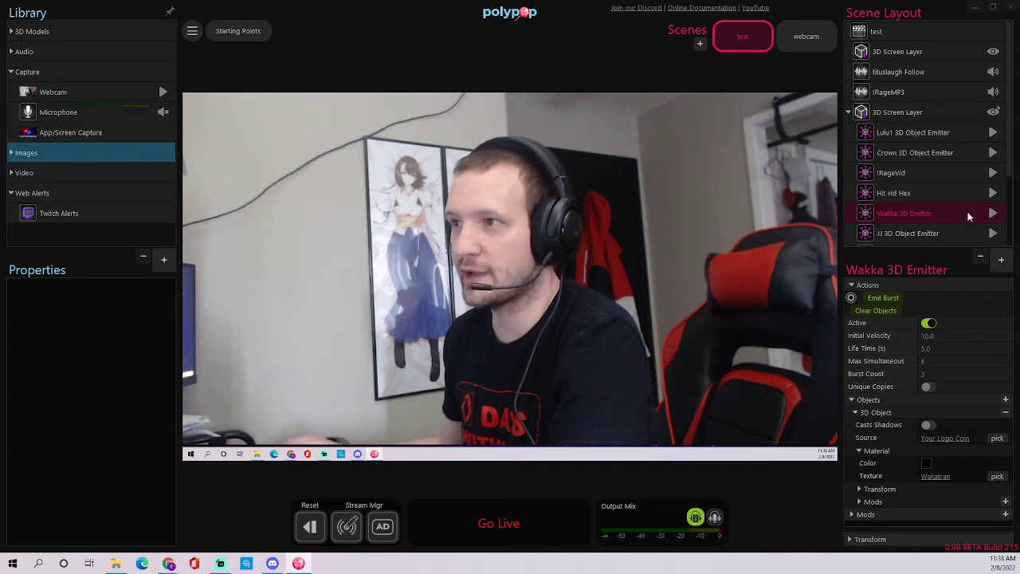
scroll(924, 212, "down", 1)
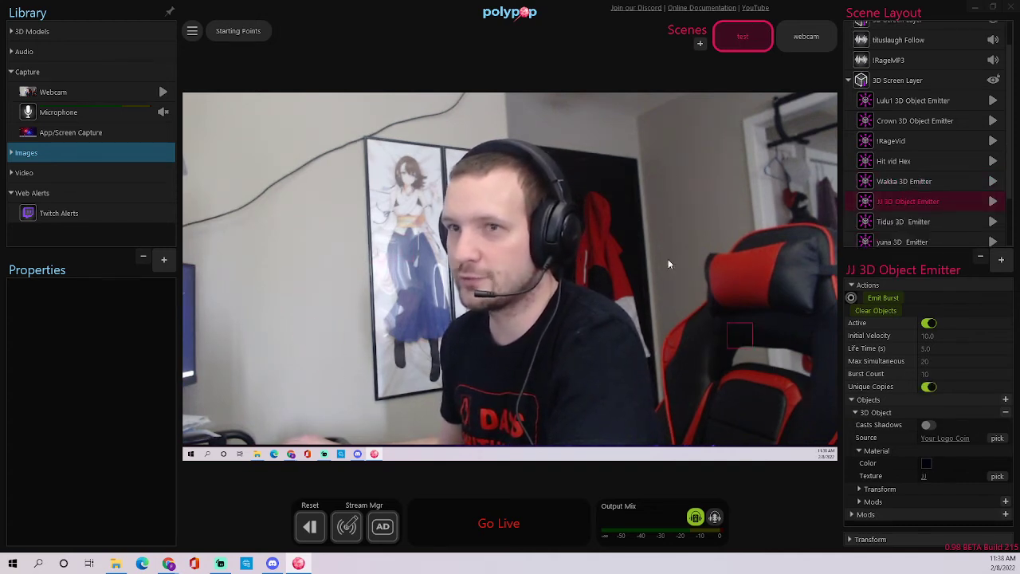
- Show the Twitch Alerts connections and test the New Follower alert linked to the JJ 3D Object Emitter
left_click(59, 213)
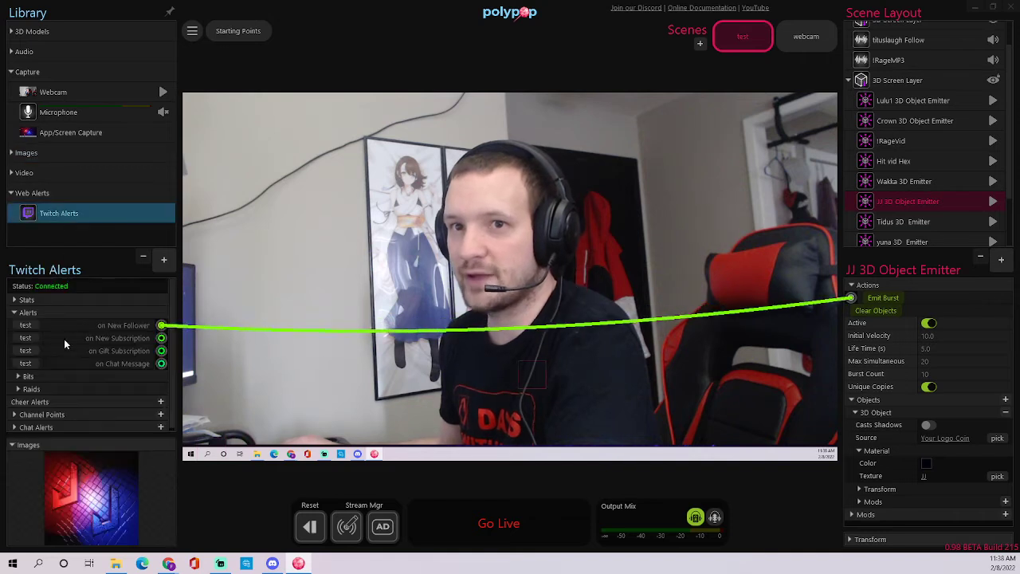
scroll(51, 390, "down", 1)
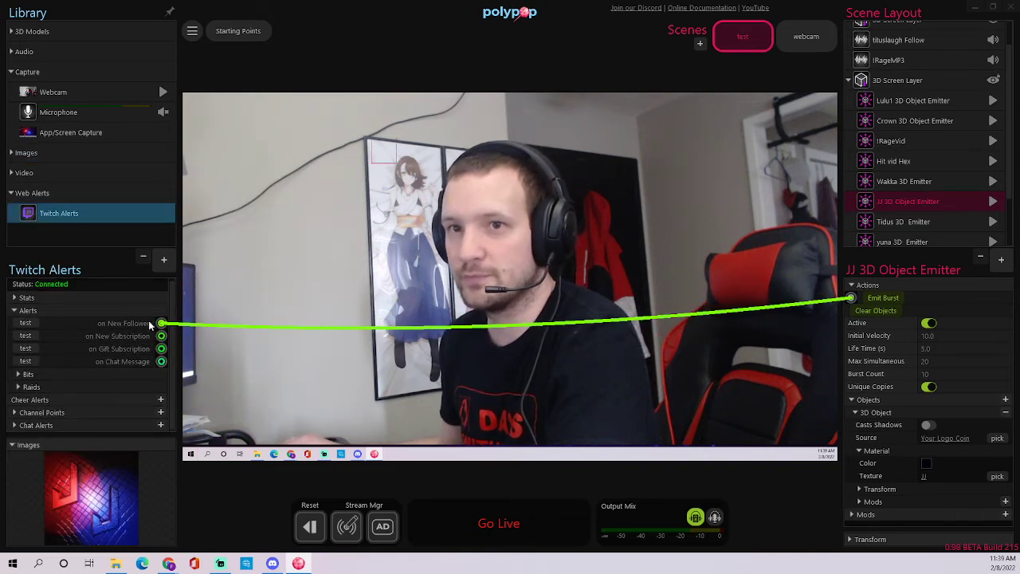
left_click(25, 323)
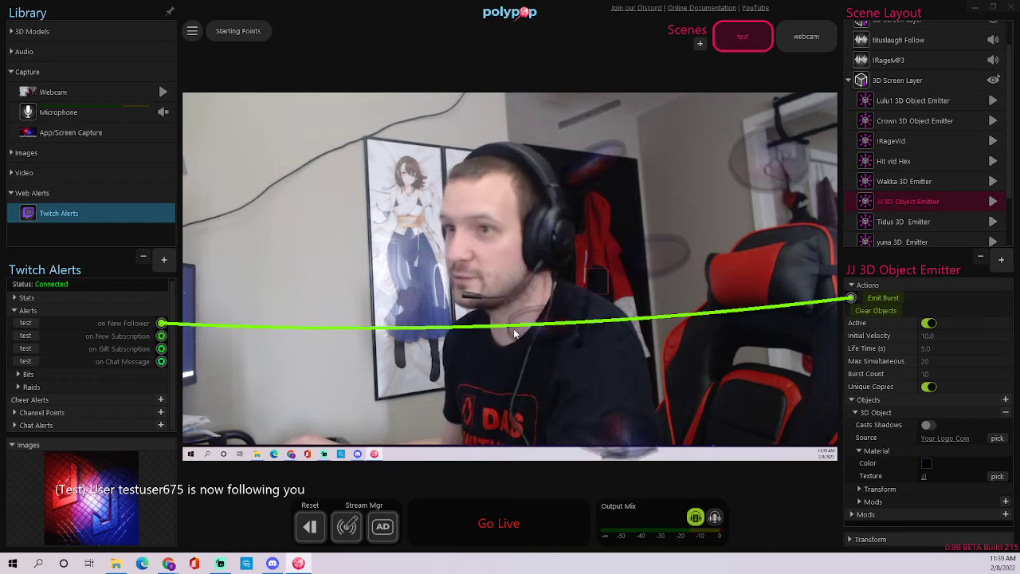
- Add a Random Move mod to the Lulu1 3D Object Emitter
scroll(896, 130, "up", 2)
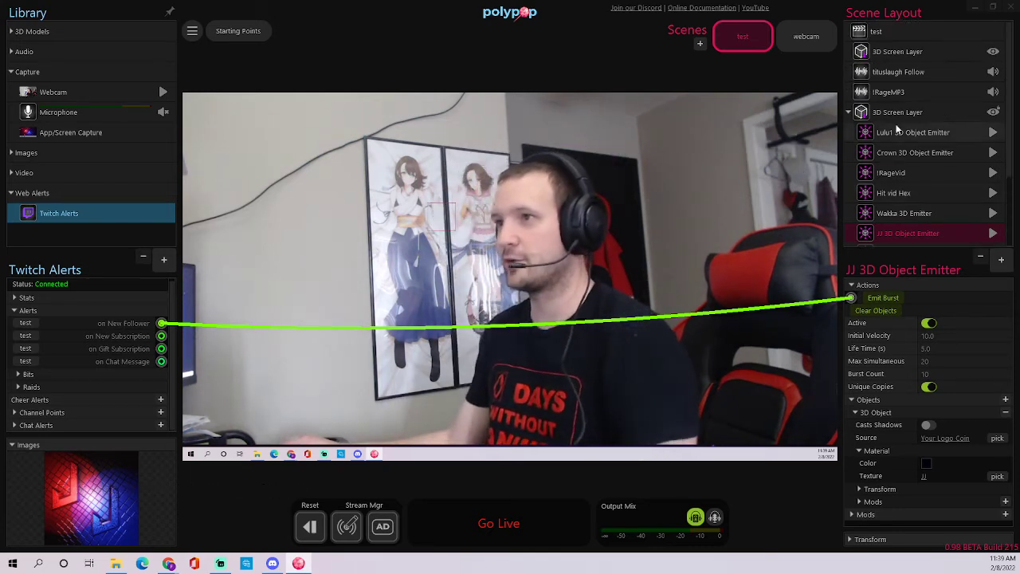
scroll(916, 182, "down", 3)
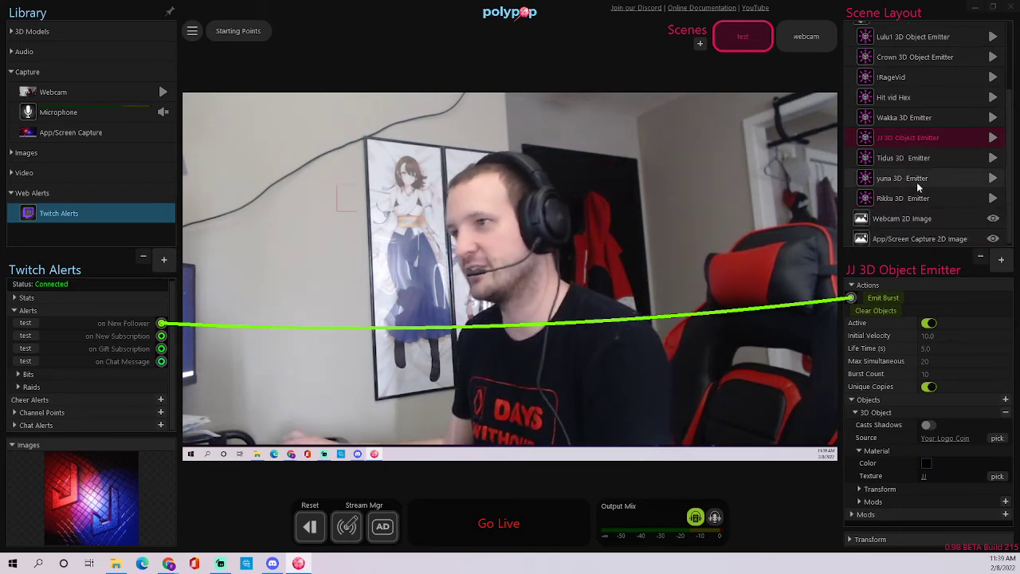
left_click(913, 36)
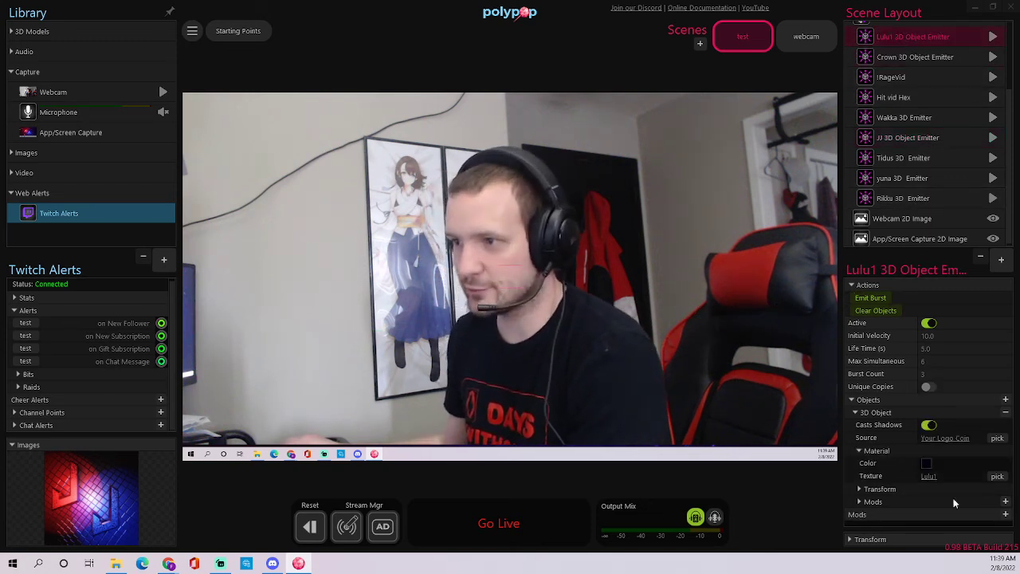
left_click(1005, 515)
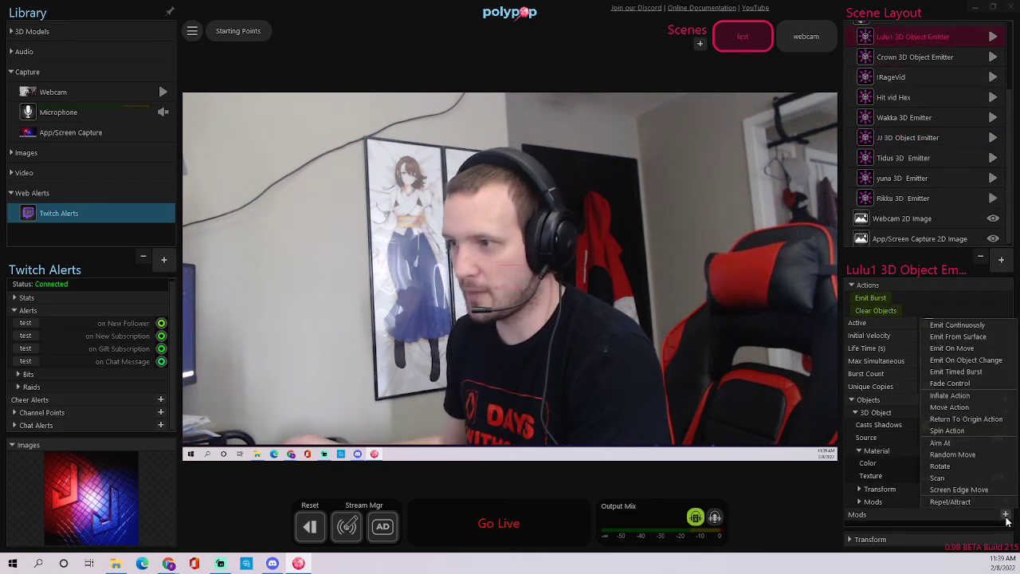
left_click(967, 455)
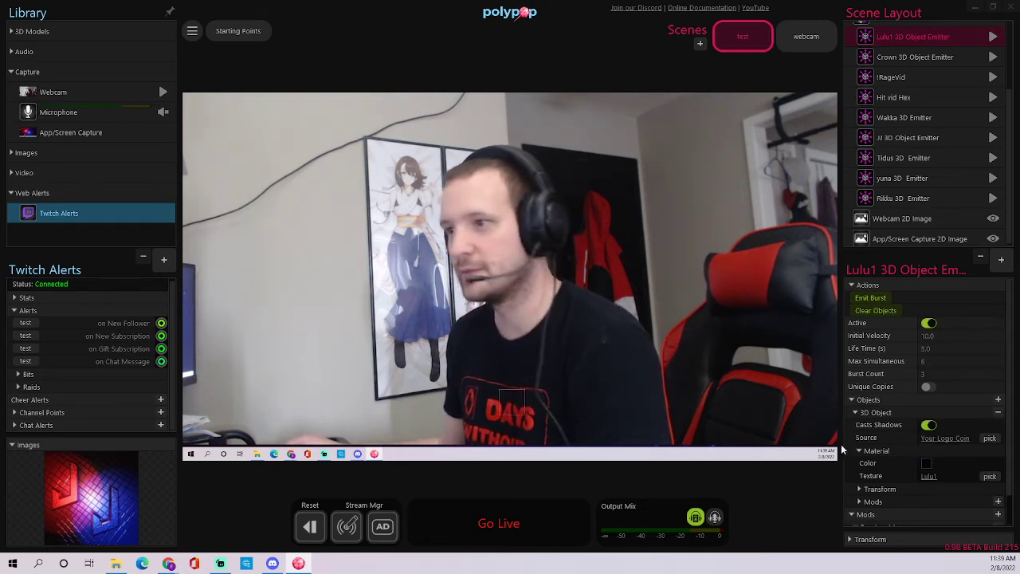
scroll(949, 440, "down", 1)
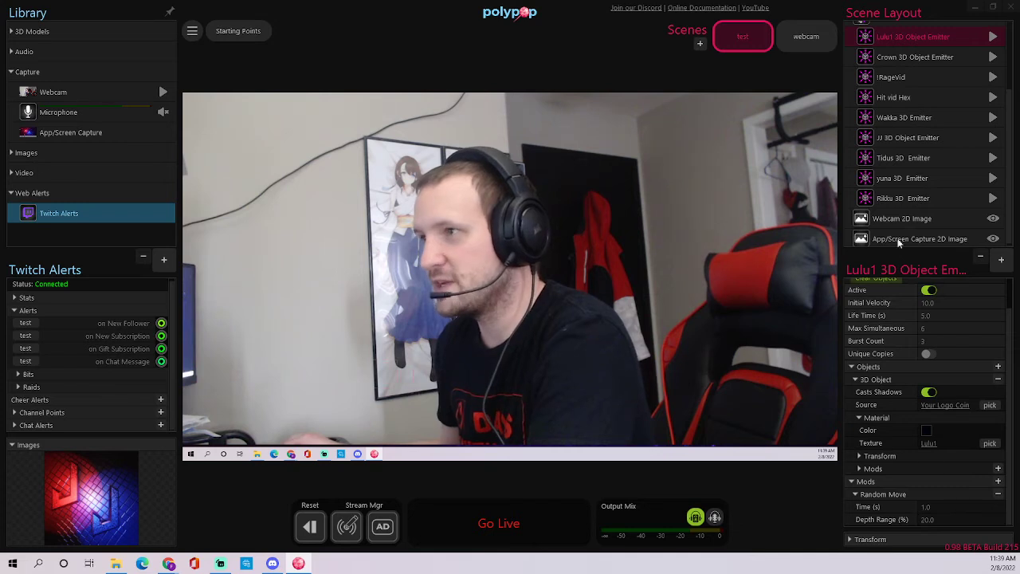
- Compare the object Physics settings of the Tidus 3D Emitter with those of the Lulu1 3D Object Emitter
left_click(901, 162)
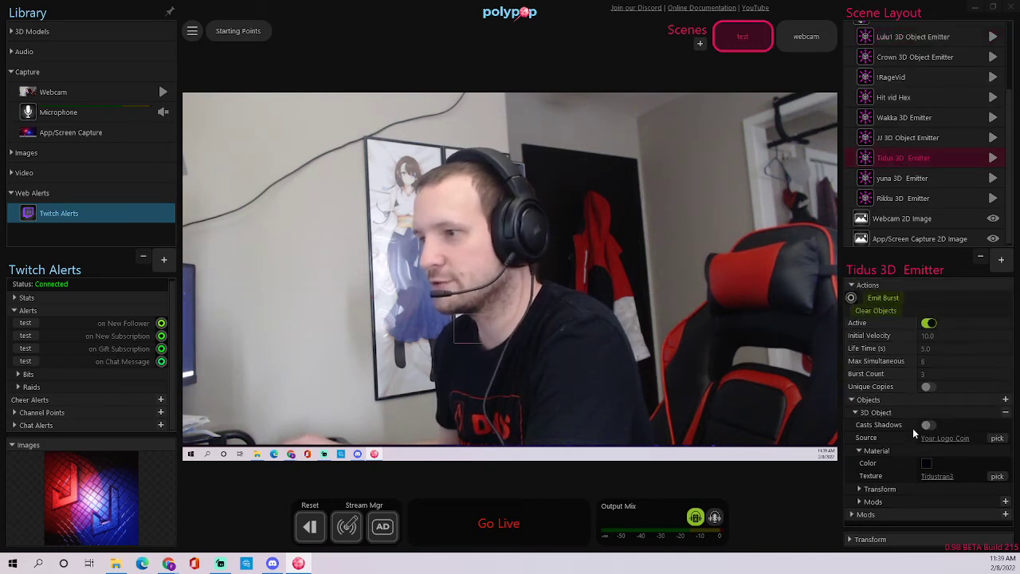
scroll(859, 506, "down", 2)
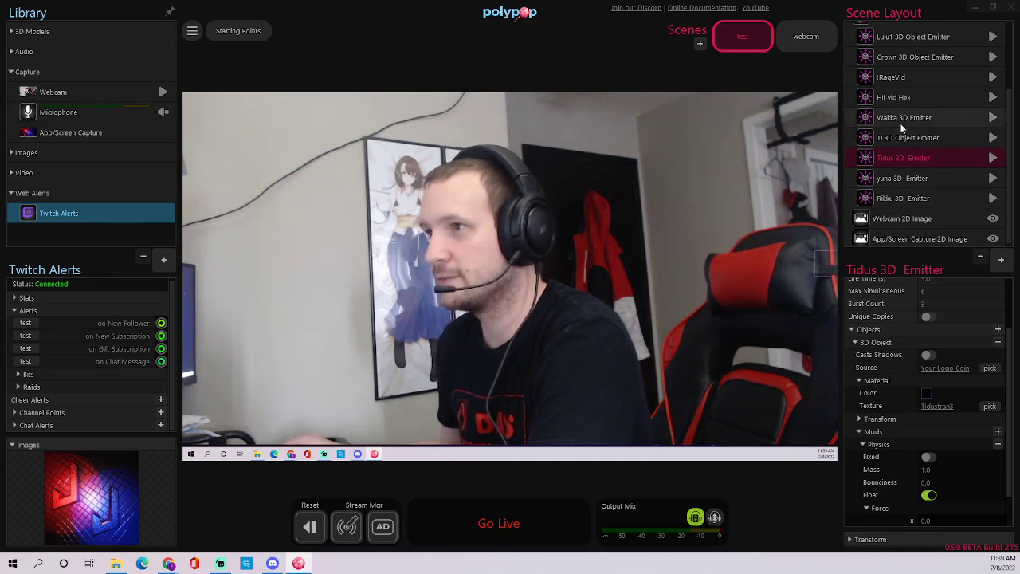
left_click(901, 40)
scroll(925, 425, "down", 5)
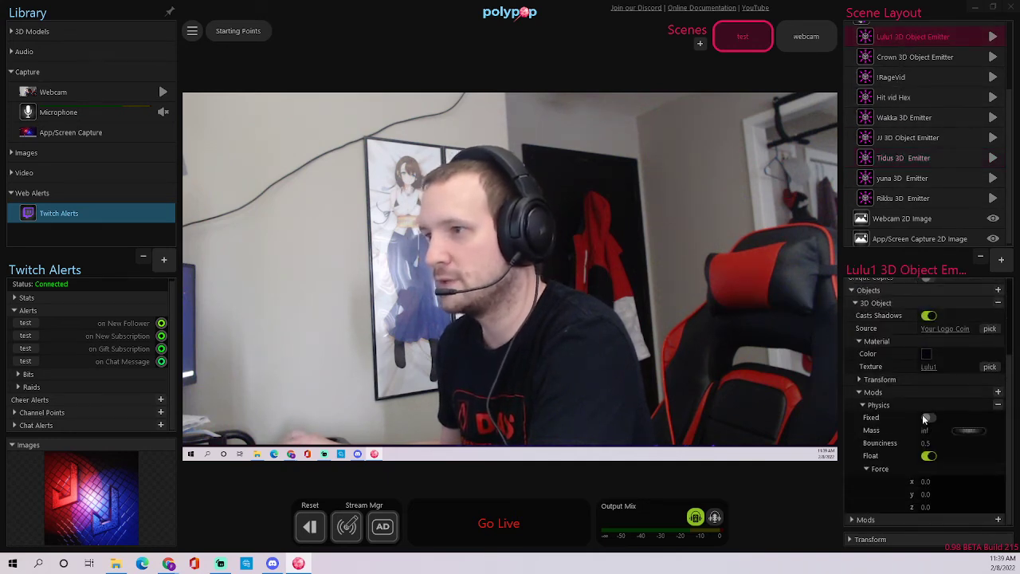
- Emit a burst from the Lulu1 emitter to test its coin movement and return to its Physics settings
scroll(889, 372, "up", 3)
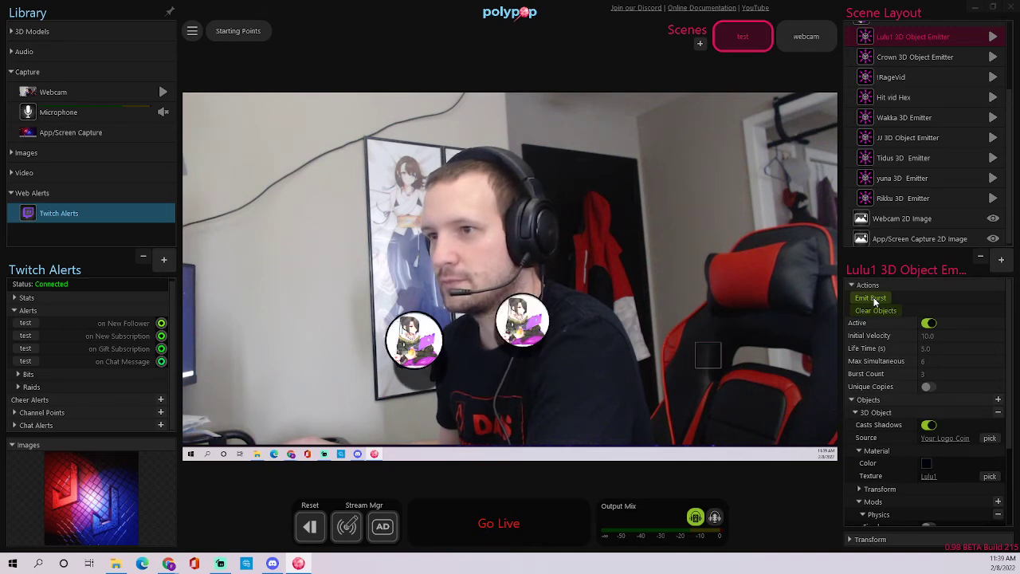
left_click(874, 296)
scroll(930, 415, "down", 3)
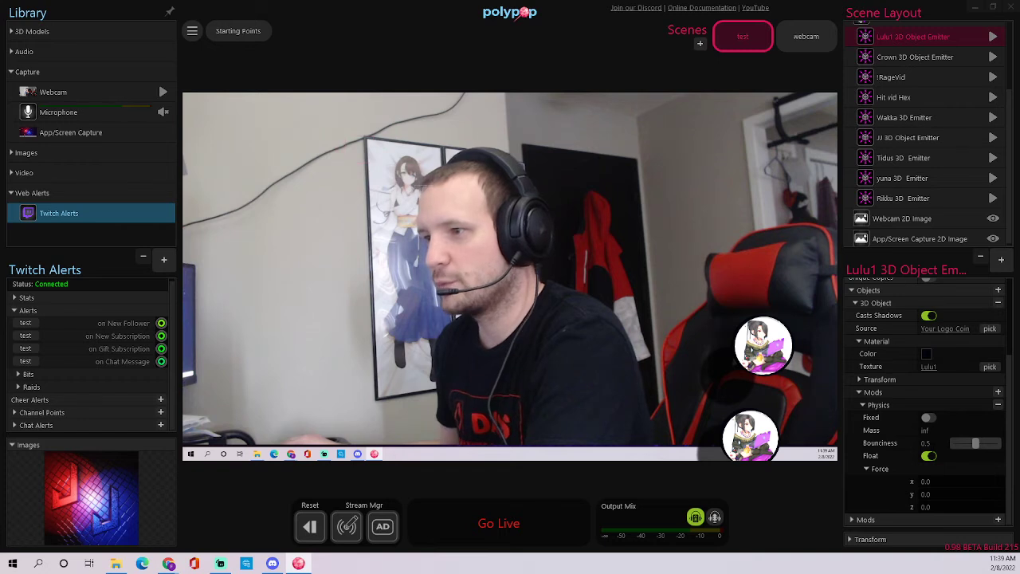
- Examine the yuna 3D Emitter's object Physics settings for reference
left_click(905, 178)
scroll(892, 411, "down", 3)
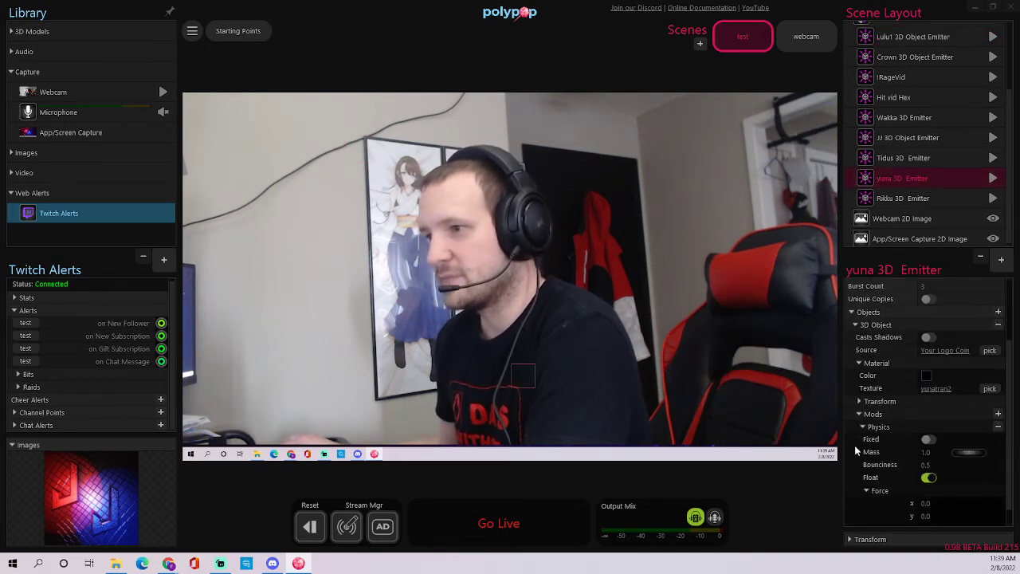
scroll(854, 413, "down", 1)
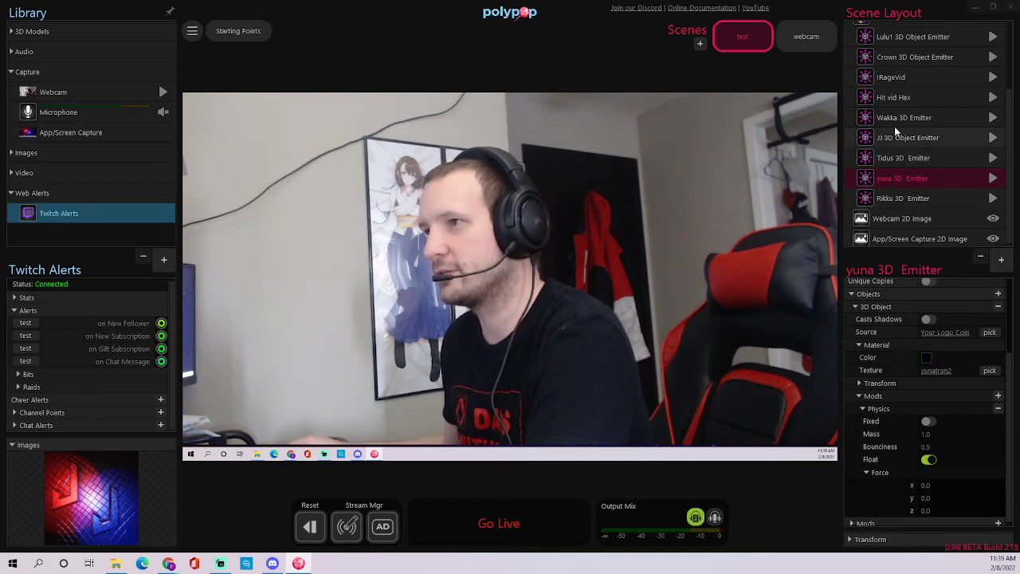
- Set the Mass of the Lulu1 3D Object Emitter's object Physics to 1.0
left_click(905, 34)
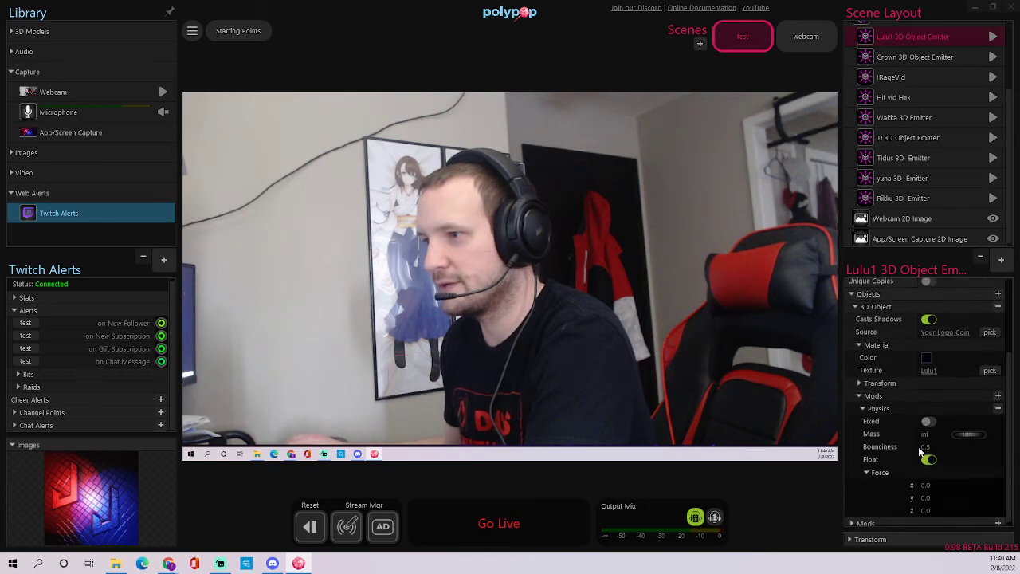
scroll(941, 430, "up", 2)
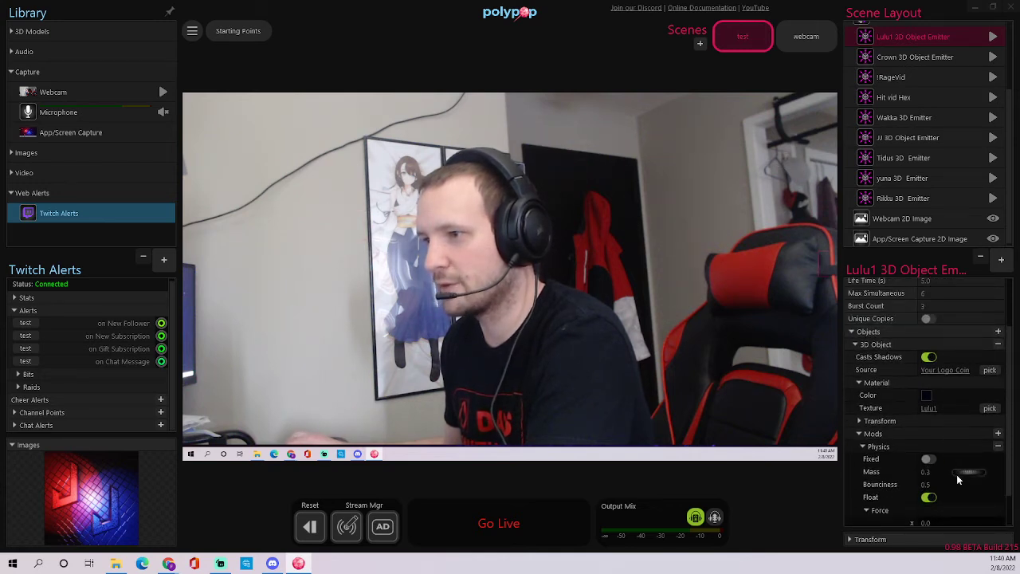
left_click(956, 474)
scroll(898, 472, "down", 1)
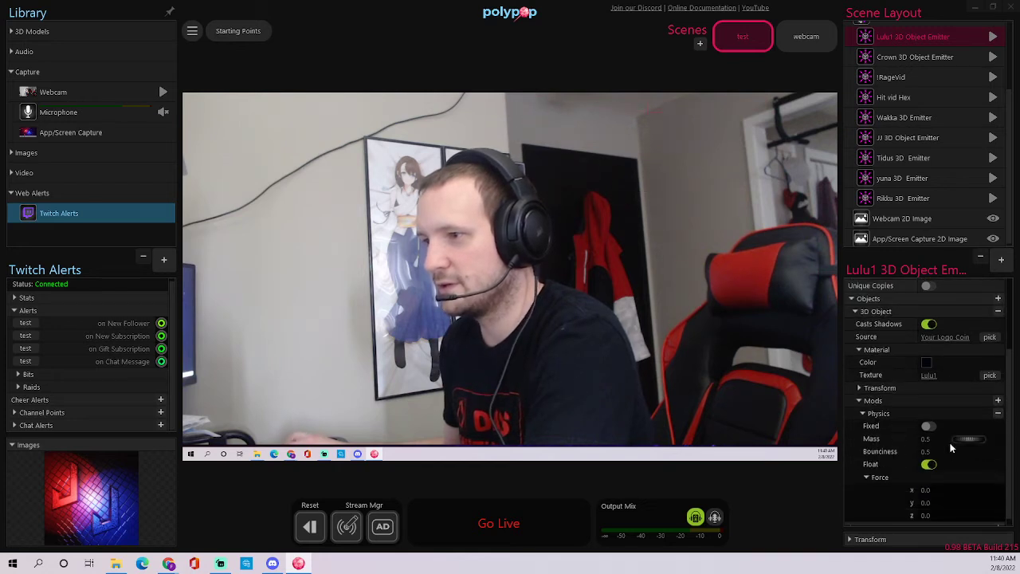
scroll(951, 446, "down", 1)
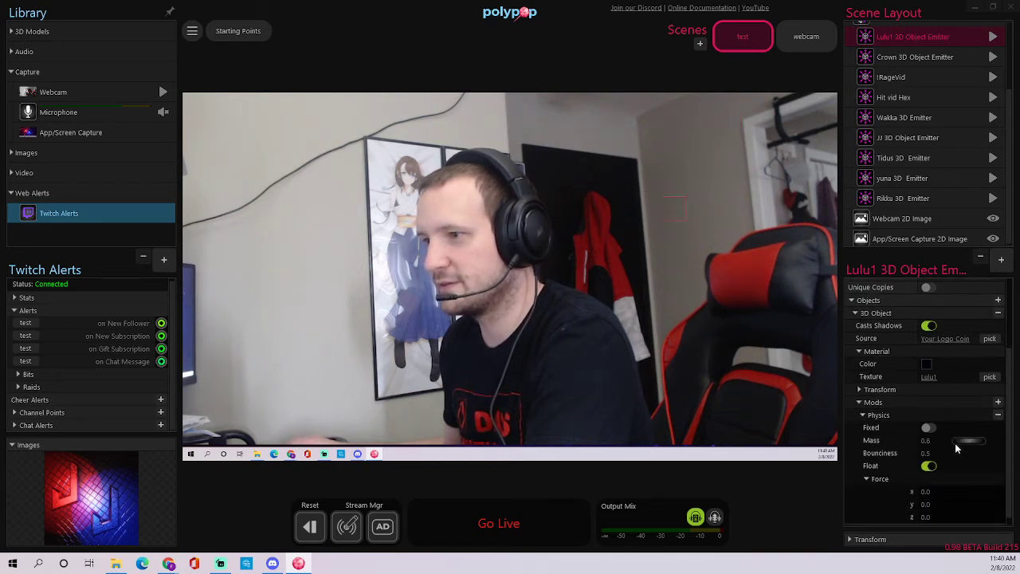
scroll(952, 442, "up", 3)
scroll(953, 443, "down", 3)
left_click_drag(956, 443, 944, 443)
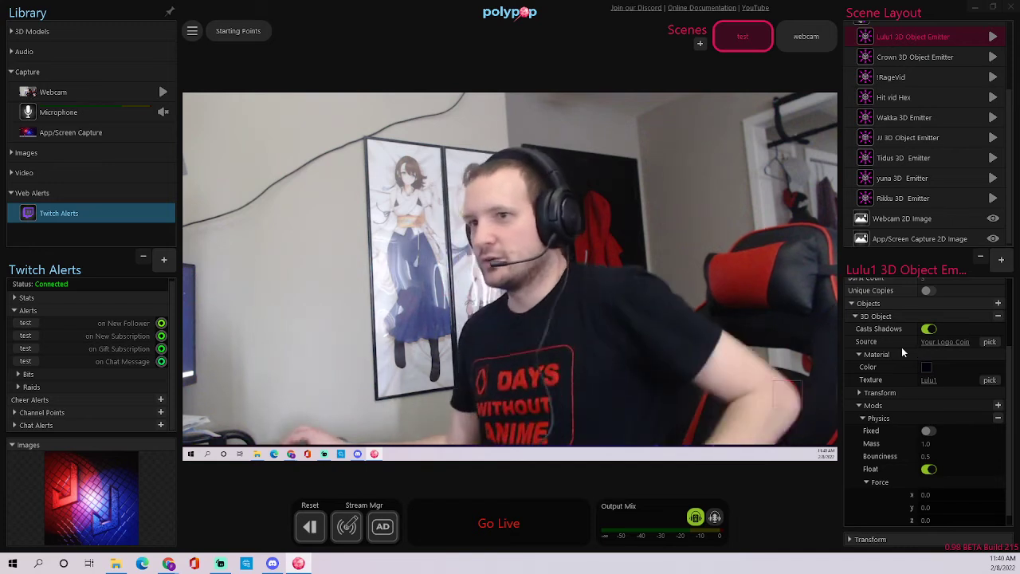
- Emit several bursts from the Lulu1 3D Object Emitter to test how the coins move
scroll(884, 301, "up", 3)
left_click(872, 299)
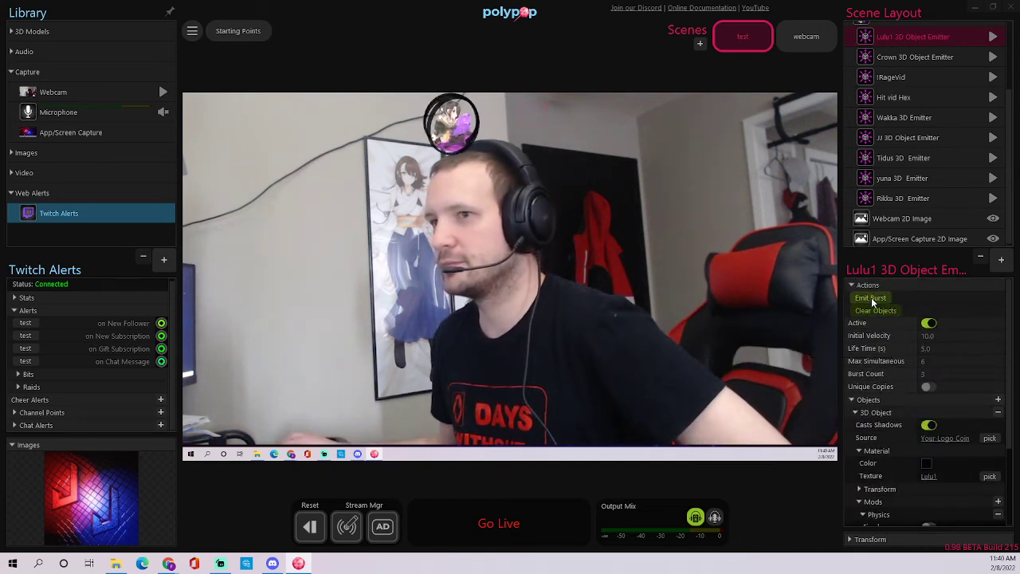
left_click(872, 299)
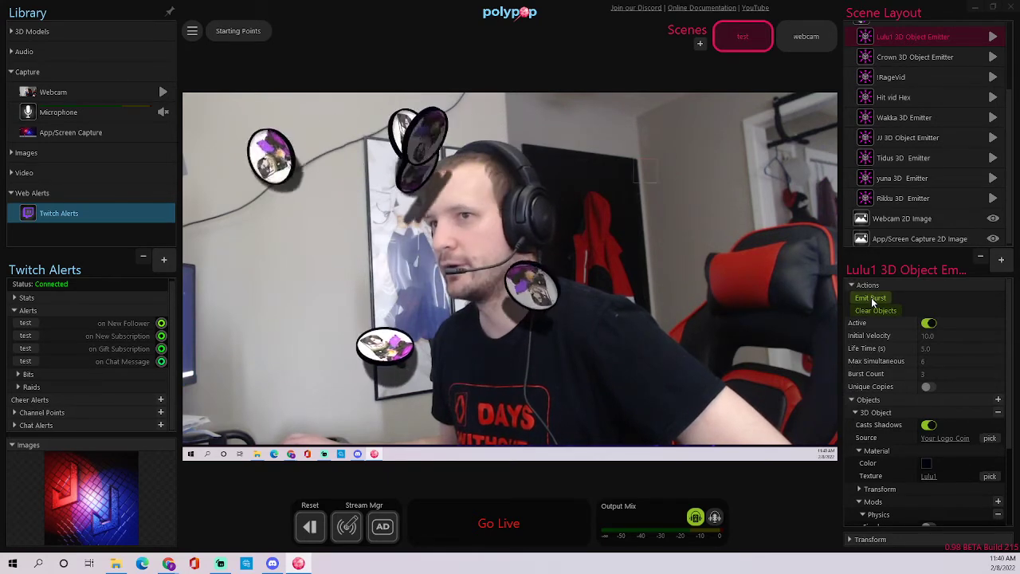
left_click(871, 299)
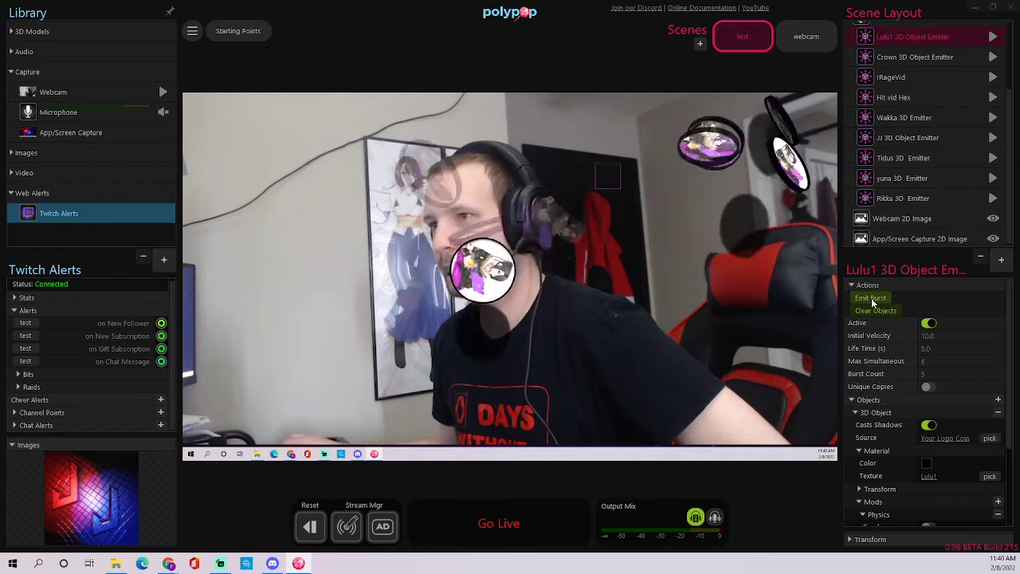
left_click(872, 299)
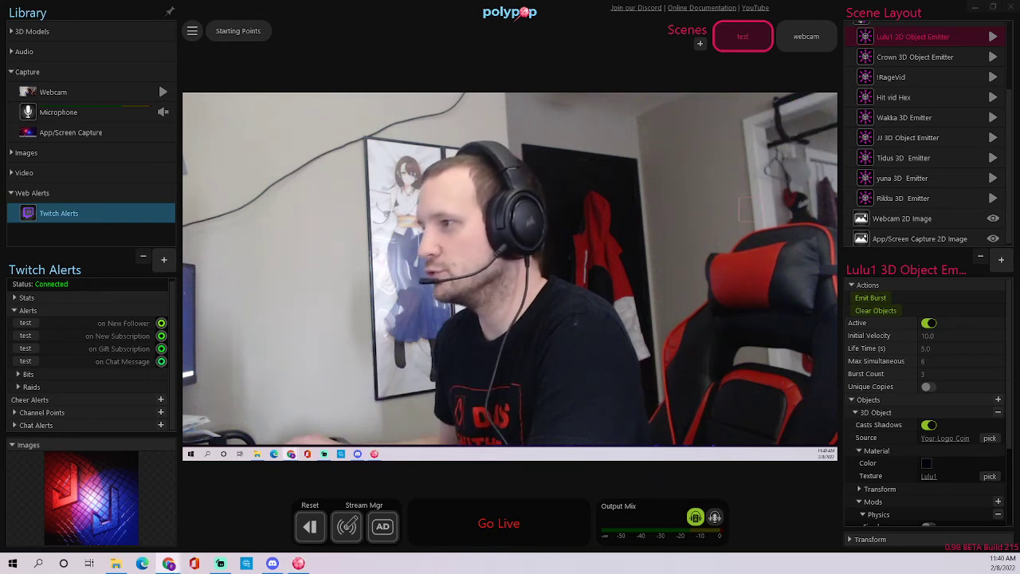
- Switch to the Twitch chat window and send the message "jagged18lulu"
key("alt+Tab")
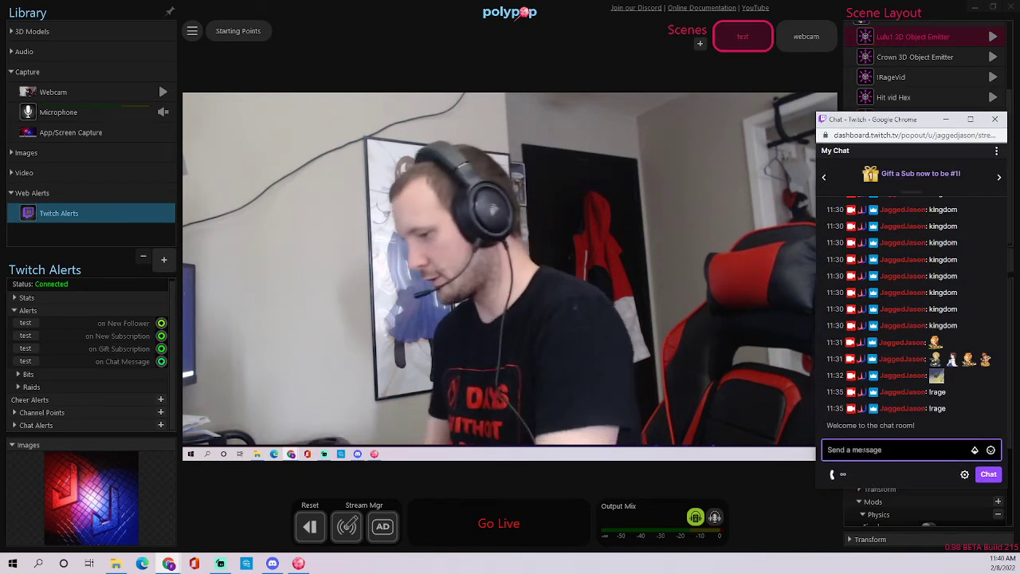
type("!")
key("BackSpace")
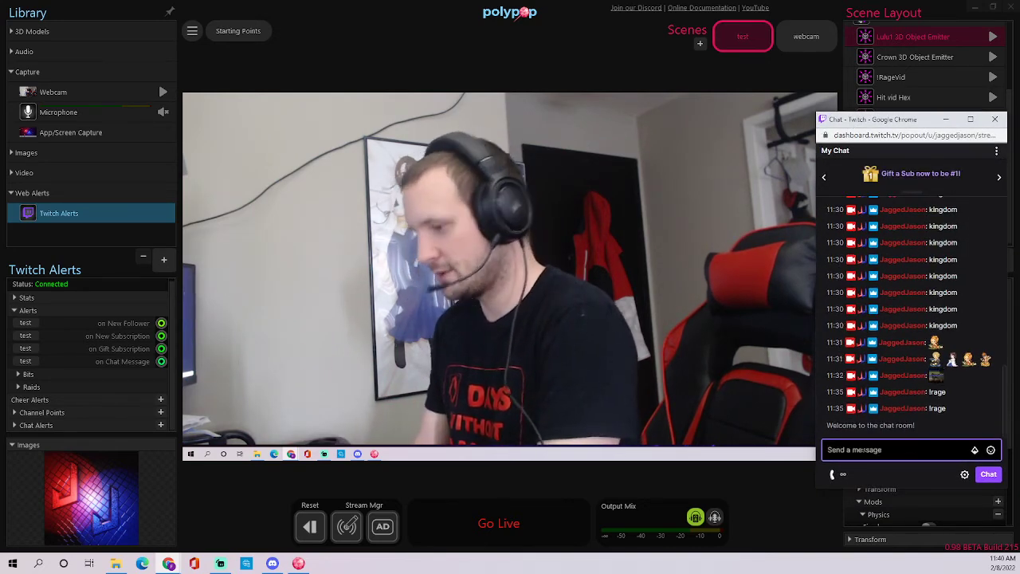
type("jagged1lulu")
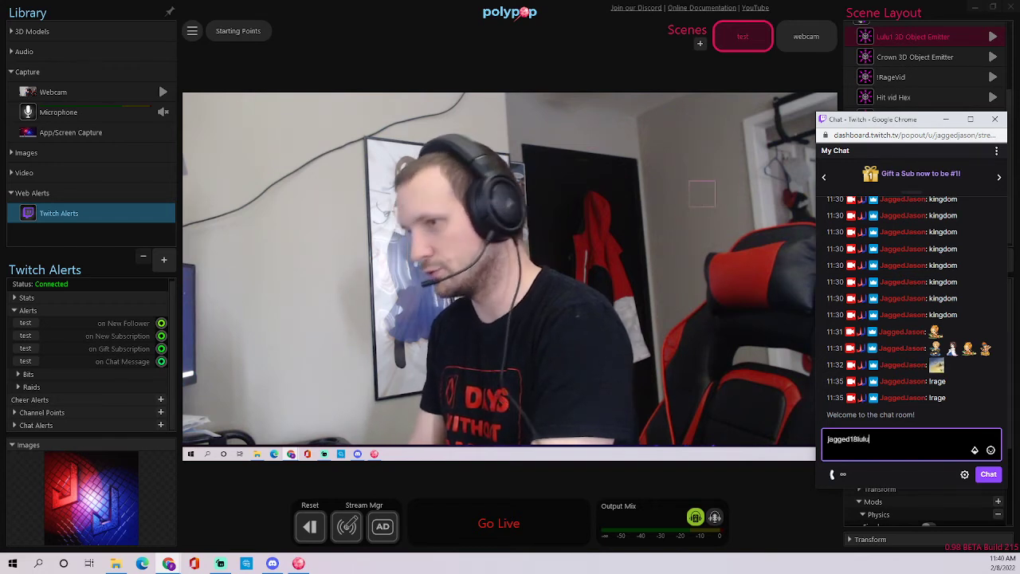
key("Return")
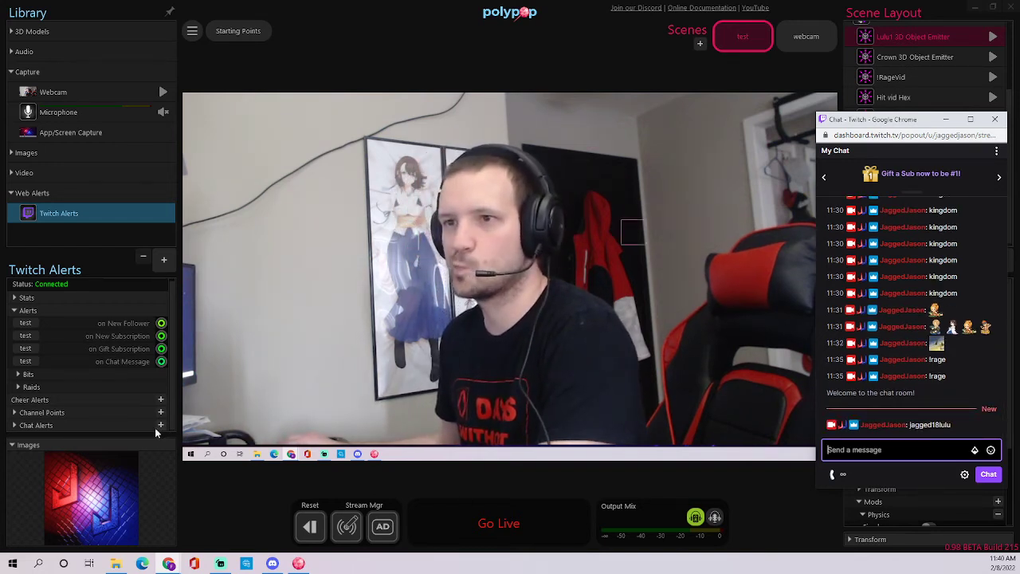
- In Polypop's Twitch Chat Alerts, change the !my_keyword alert's command to jagged18lulu
left_click(14, 424)
scroll(37, 390, "down", 3)
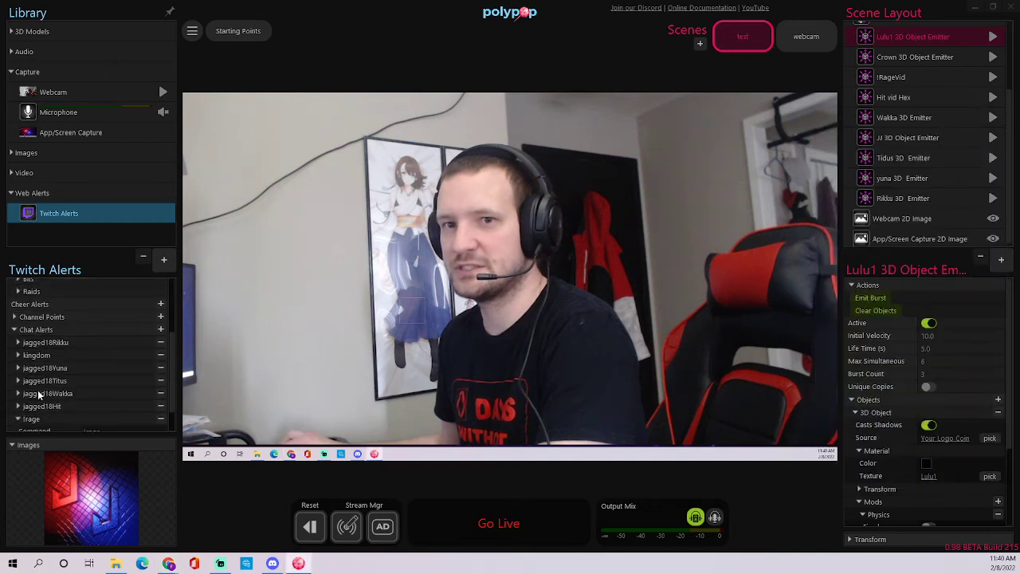
left_click(38, 390)
left_click(17, 386)
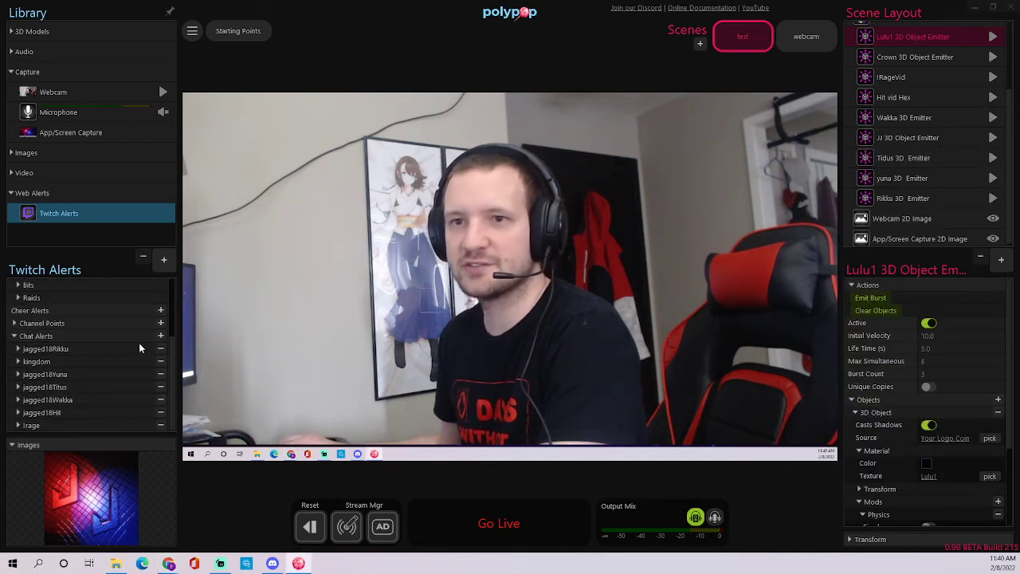
scroll(124, 358, "down", 1)
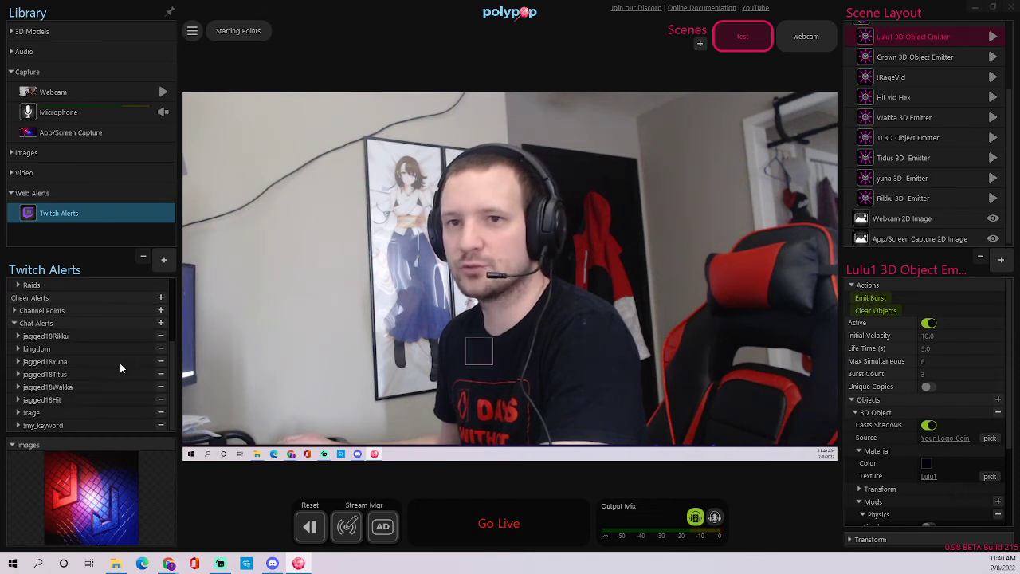
left_click(52, 427)
key("BackSpace")
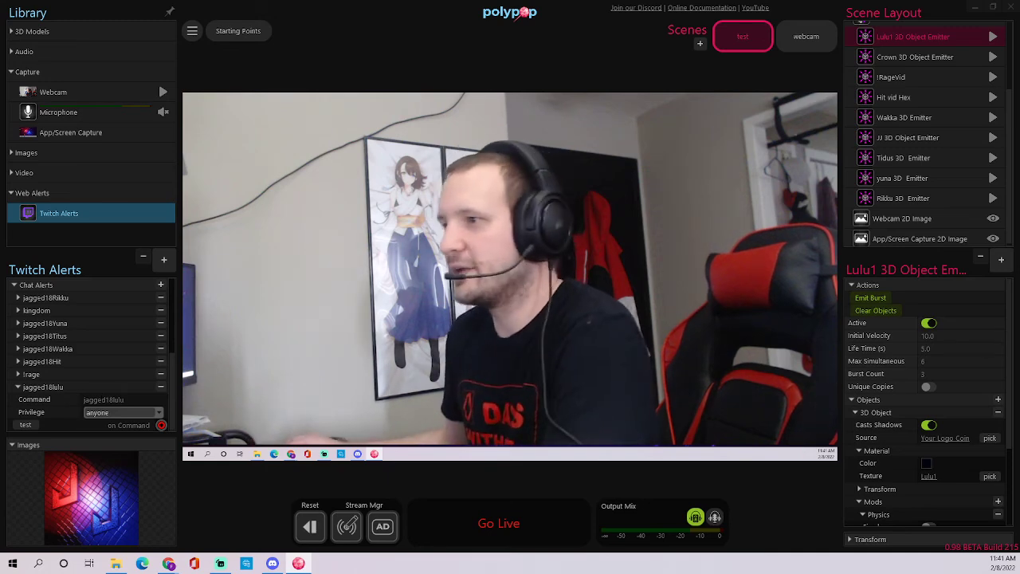
- Look up the exact spelling of the Lulu emote's name among the channel emotes in the Twitch chat window
mouse_move(170, 562)
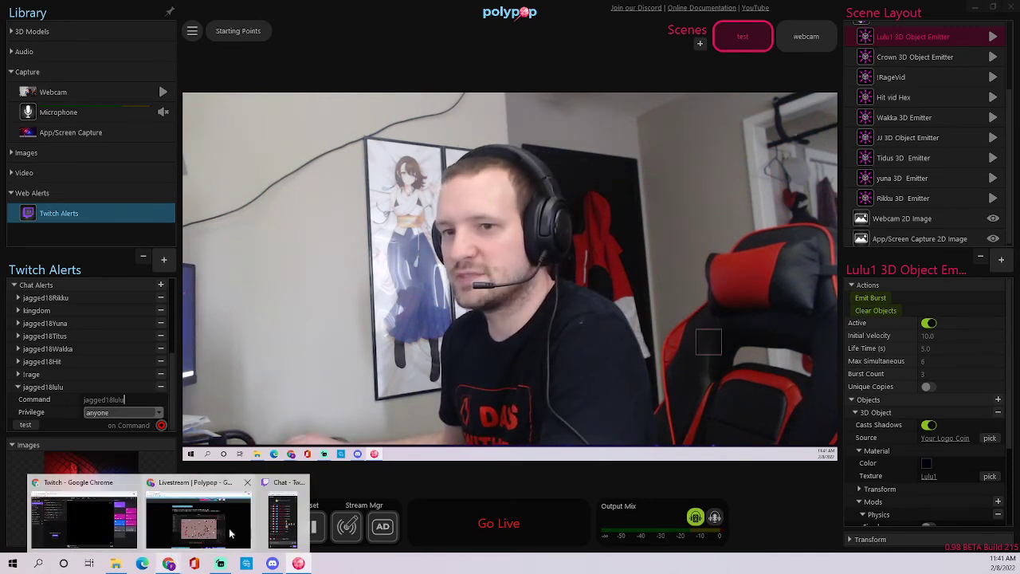
left_click(286, 518)
left_click(990, 449)
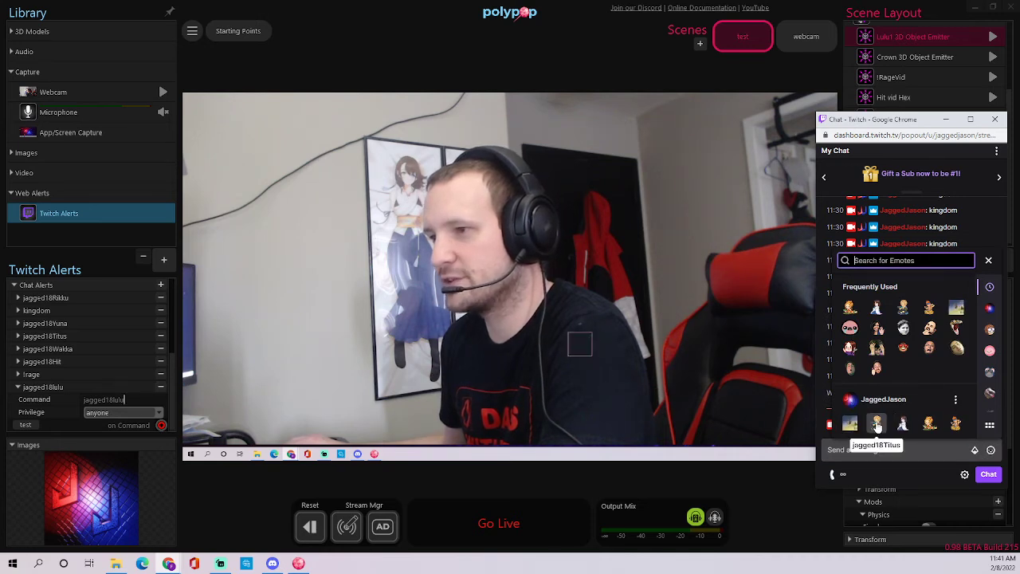
scroll(853, 390, "down", 1)
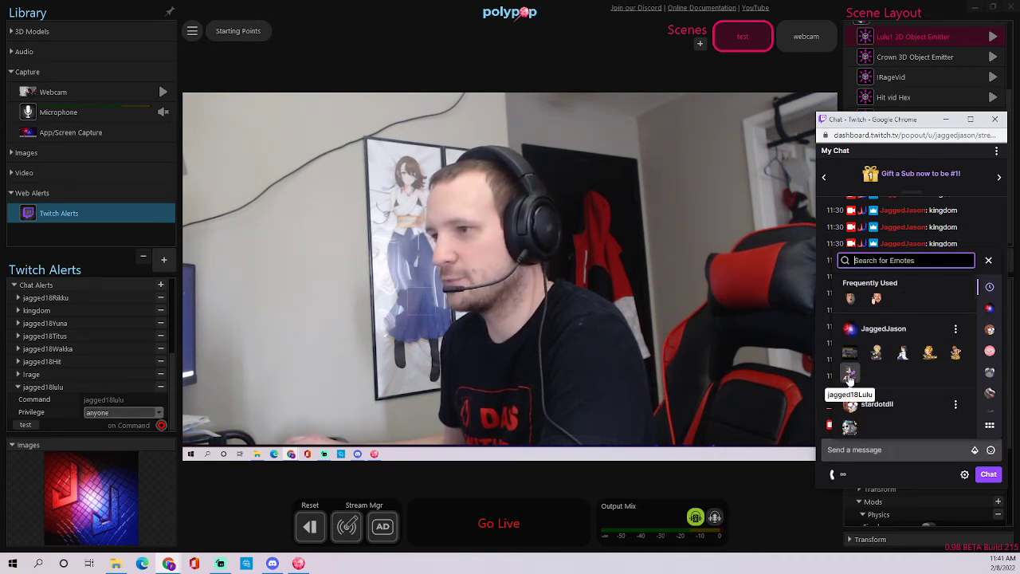
- Correct the capitalisation of the new chat alert's command in Polypop to jagged18Lulu
left_click(119, 399)
key("BackSpace")
type("L")
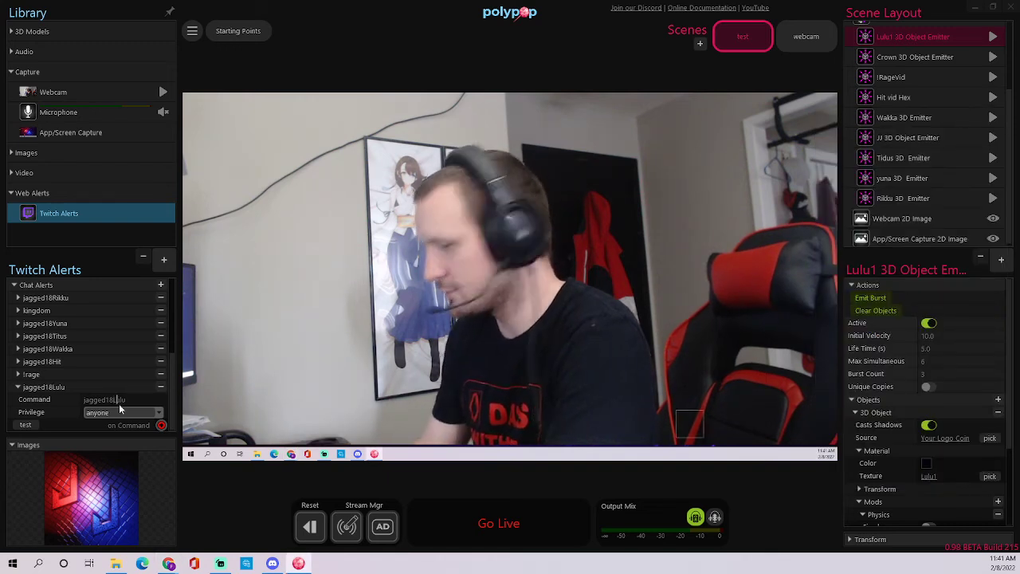
key("Tab")
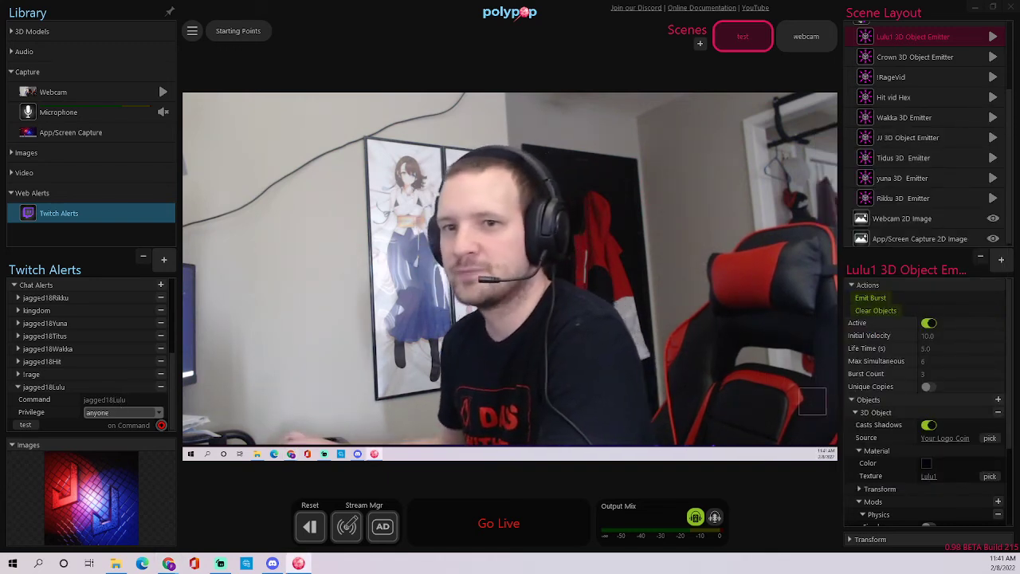
- Connect the jagged18Lulu alert's on Command trigger to the Lulu1 emitter's Emit Burst action and test the alert repeatedly
left_click_drag(162, 426, 188, 454)
left_click_drag(412, 375, 851, 298)
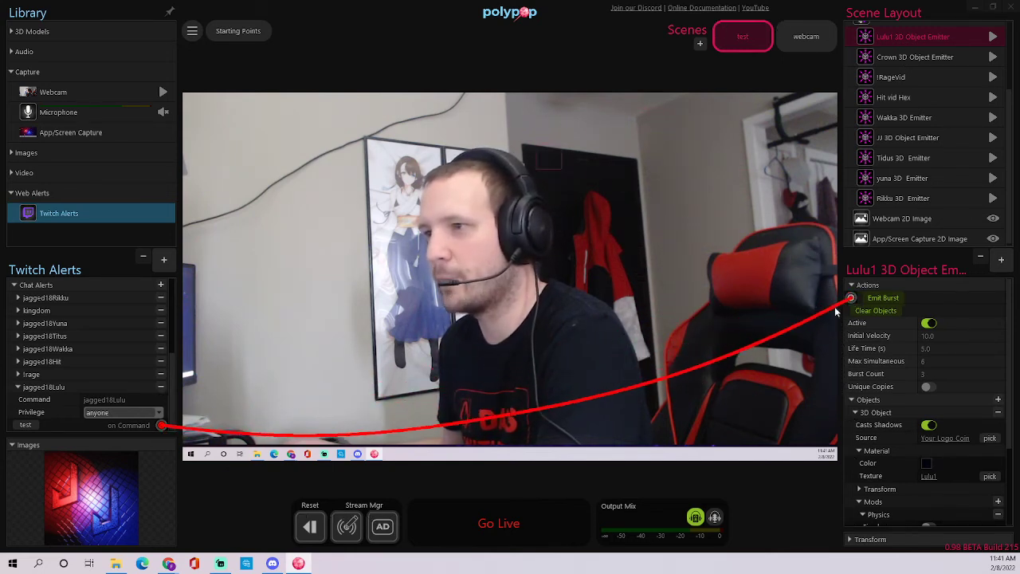
left_click(26, 425)
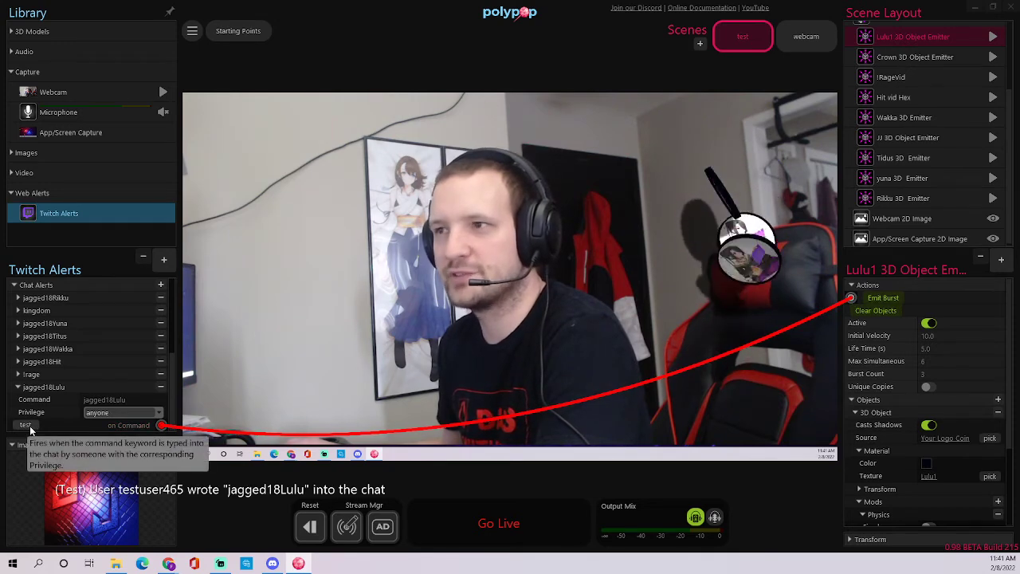
left_click(29, 425)
left_click(30, 425)
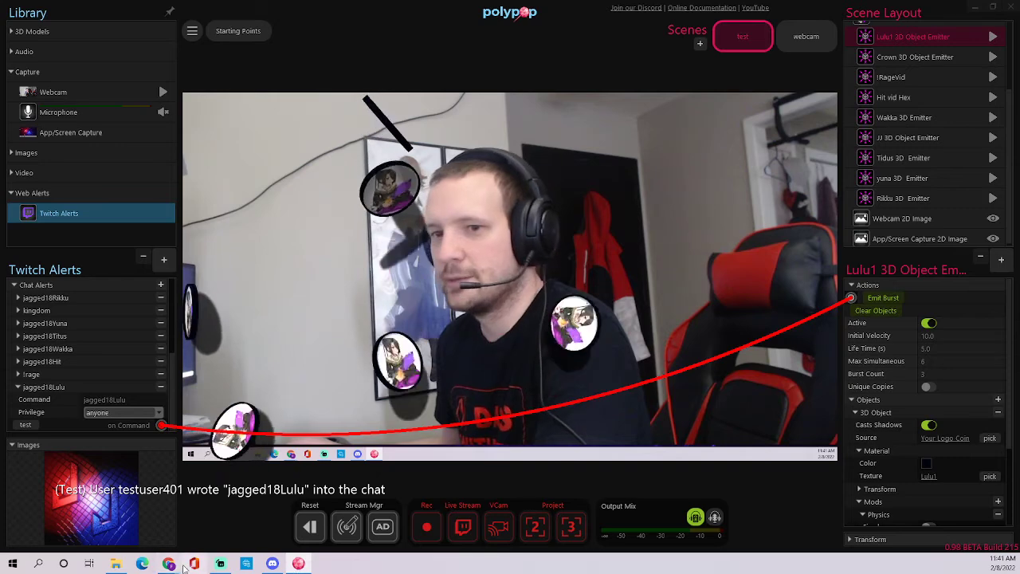
- Switch to the Twitch chat window and send the jagged18Lulu emote
mouse_move(168, 564)
left_click(80, 518)
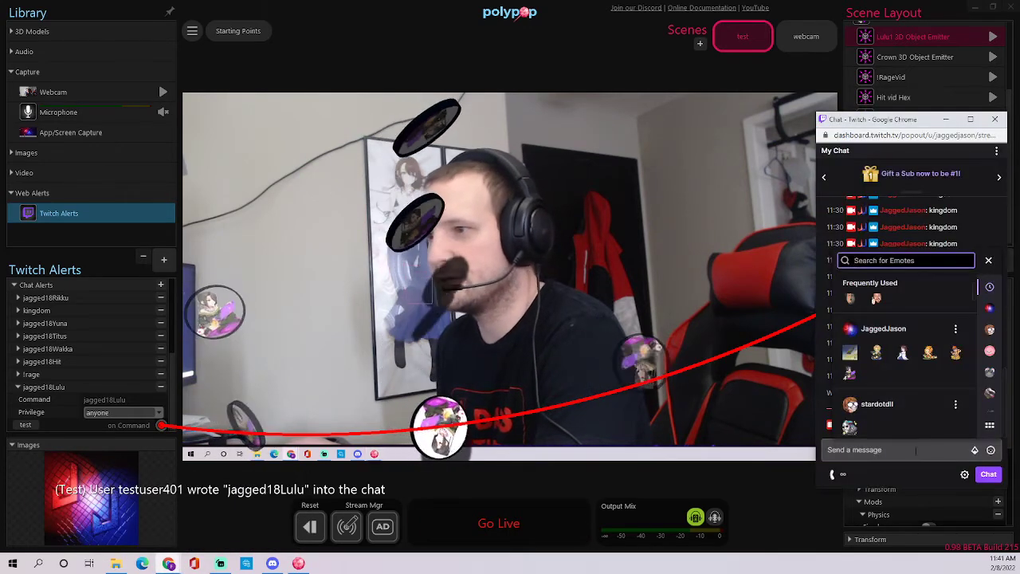
left_click(901, 449)
type("jagged18Lulu")
left_click(989, 474)
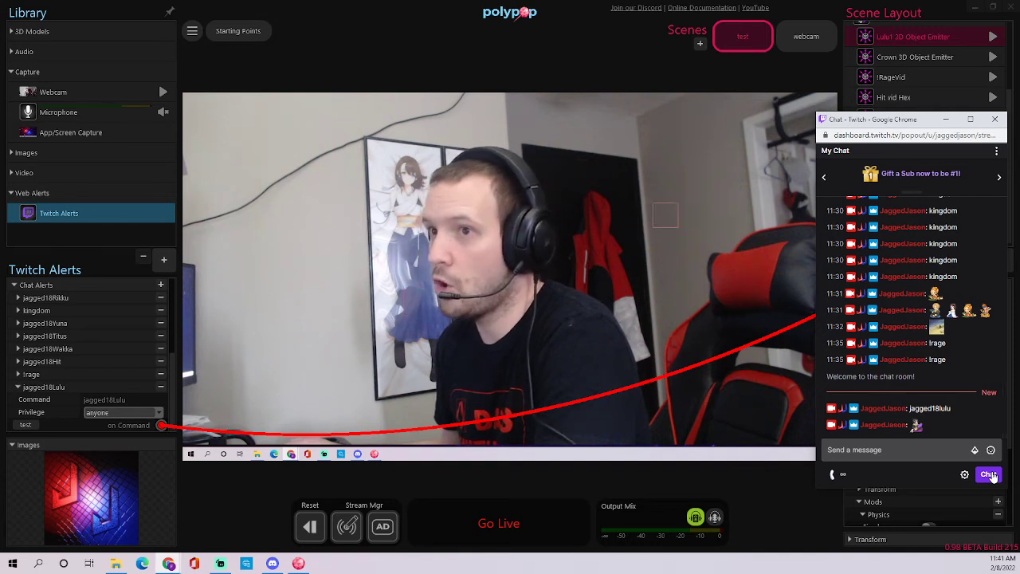
- Send two more messages of channel emotes in Twitch chat, including the Lulu emote again, and close the chat window
left_click(991, 451)
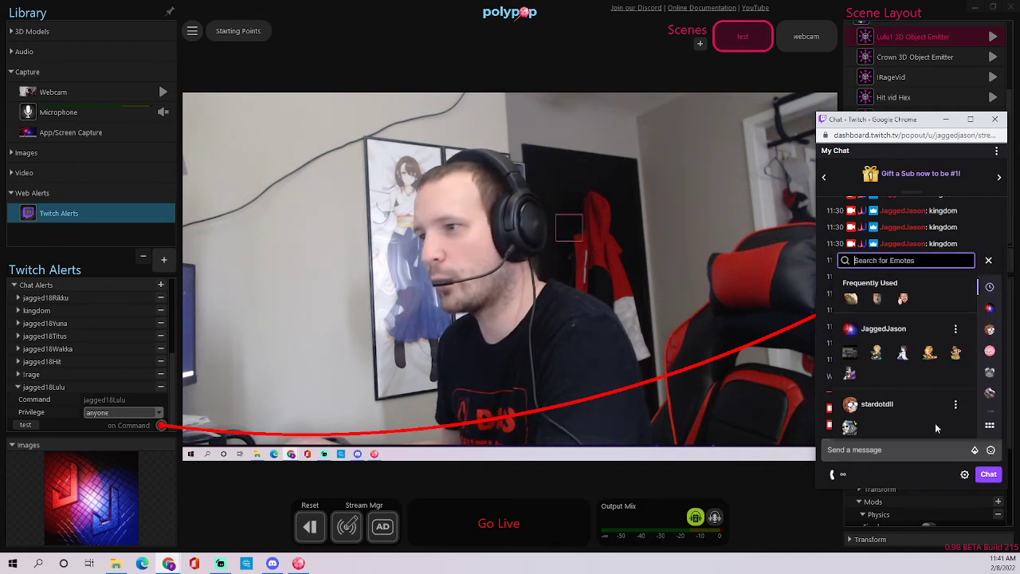
left_click(935, 422)
left_click(988, 474)
left_click(990, 456)
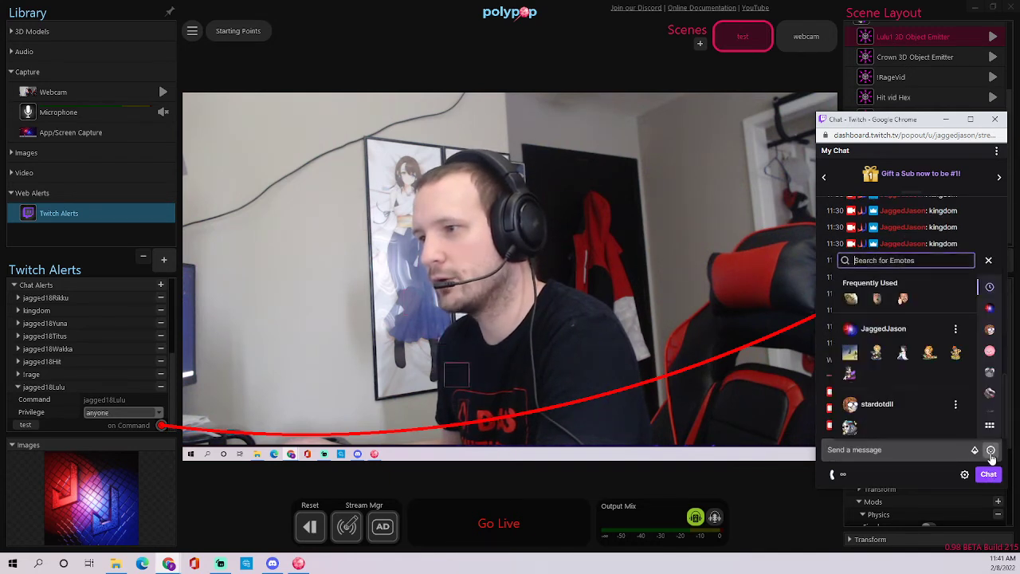
double_click(855, 359)
left_click(989, 476)
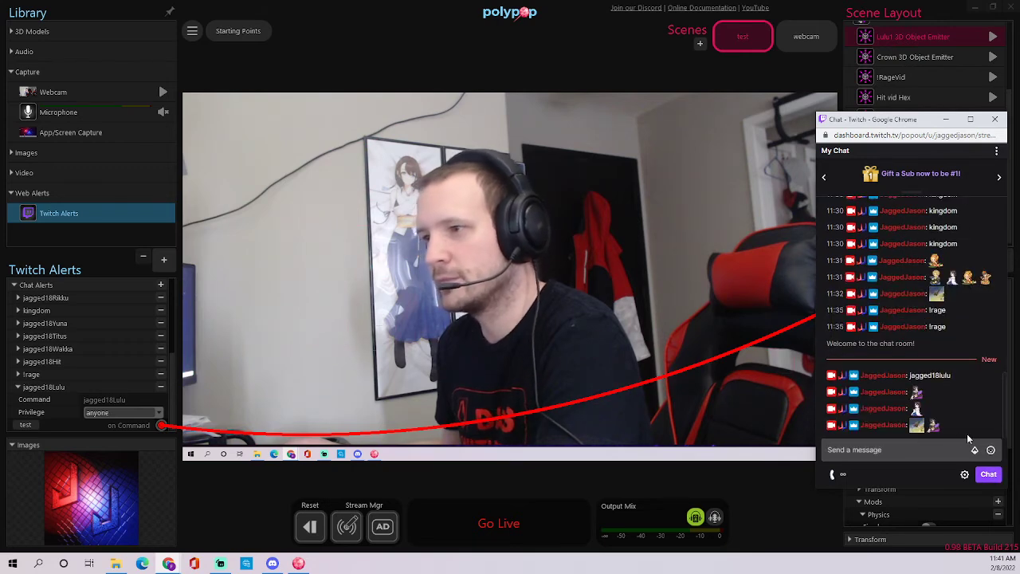
left_click(994, 119)
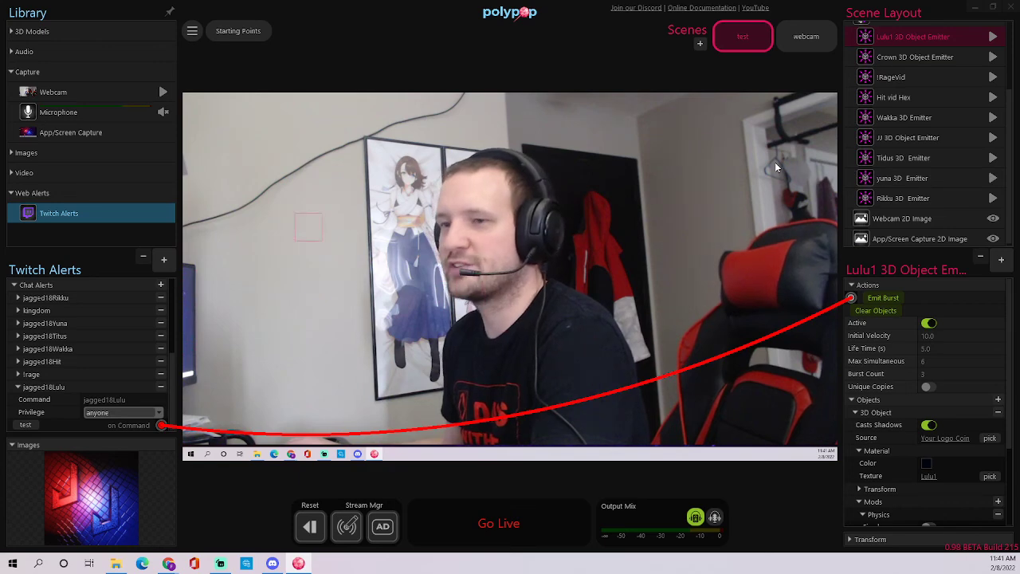
- Test the Twitch alert for a new follower and turn on audio monitoring for the output mix
left_click(1009, 8)
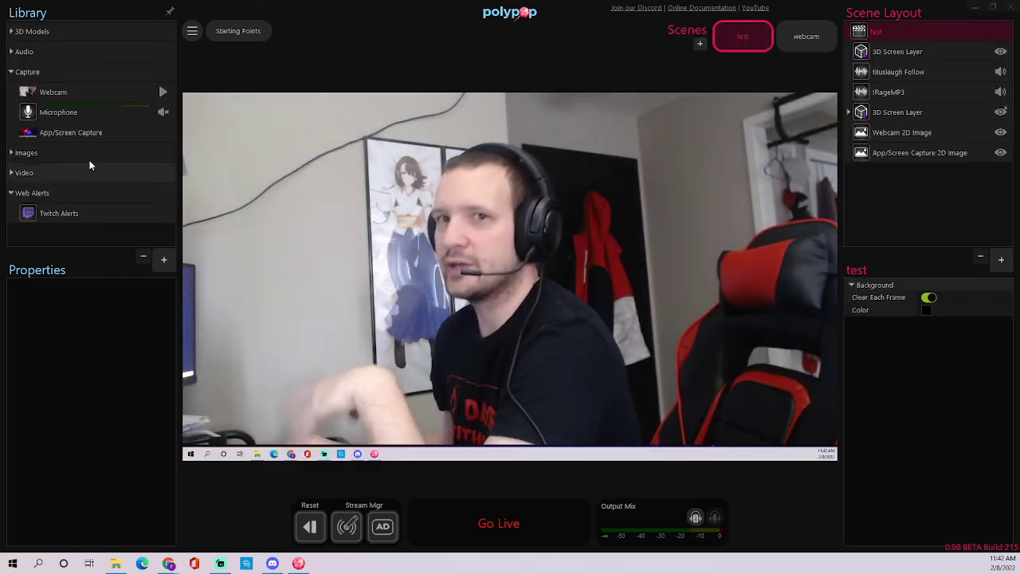
left_click(62, 213)
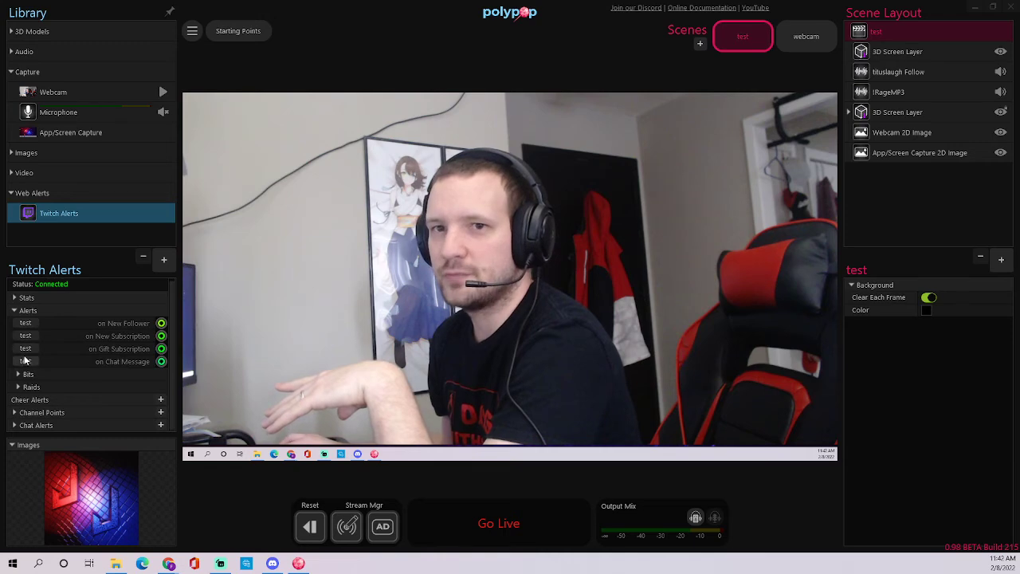
left_click(23, 324)
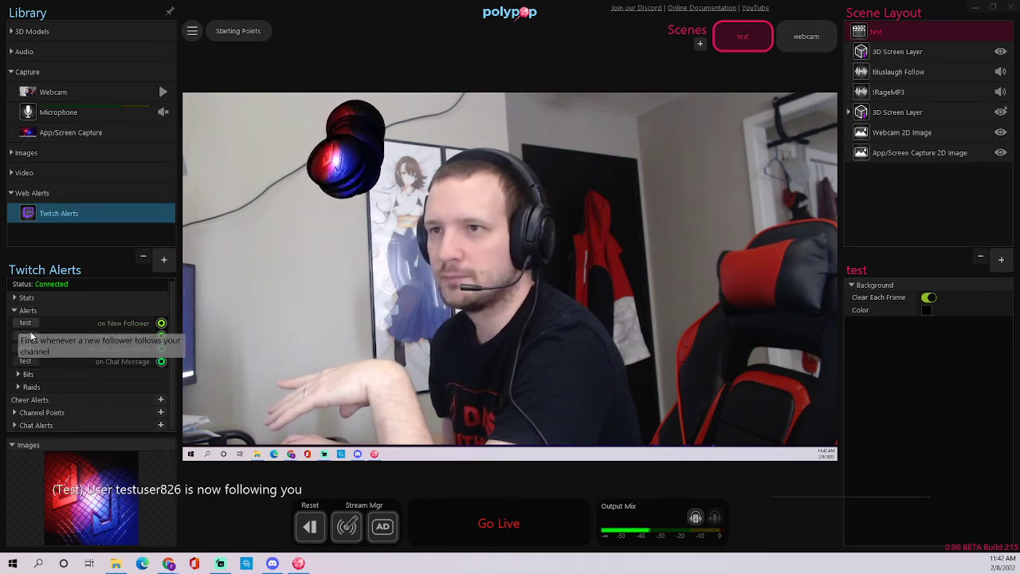
left_click(696, 519)
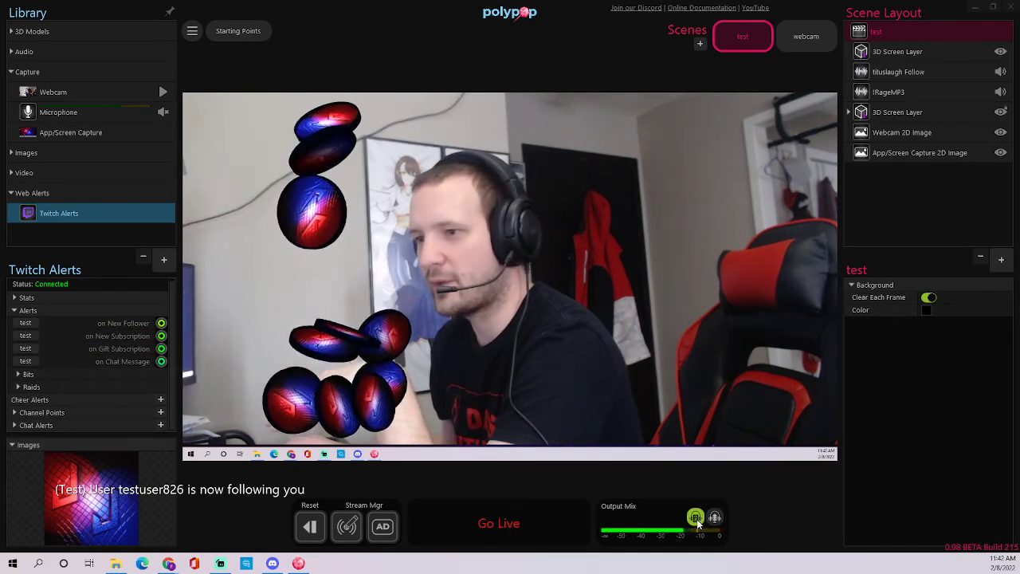
- Collapse the general alerts, expand the chat alerts, and test the !rage command alert
left_click(14, 310)
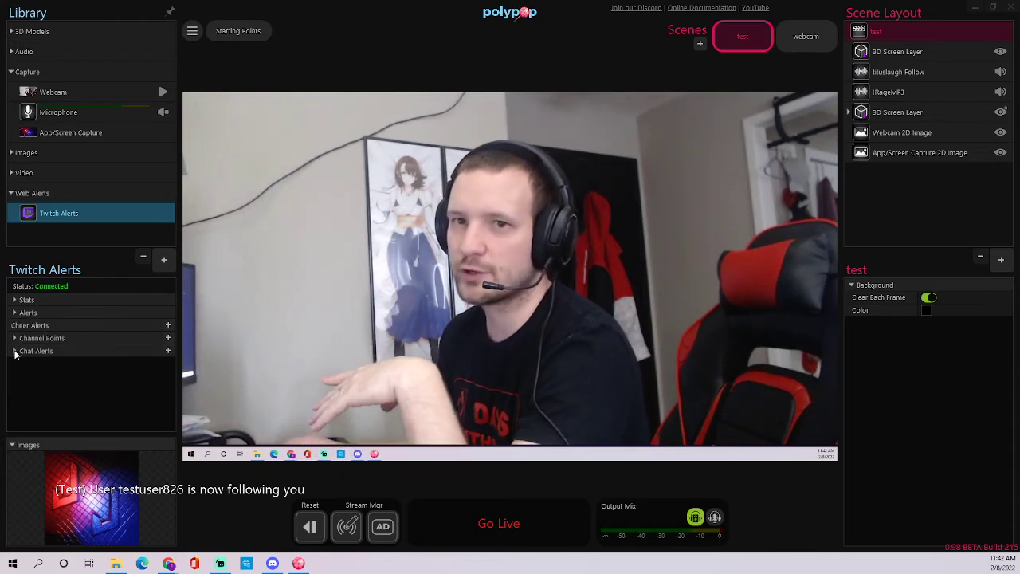
left_click(15, 351)
scroll(36, 415, "down", 1)
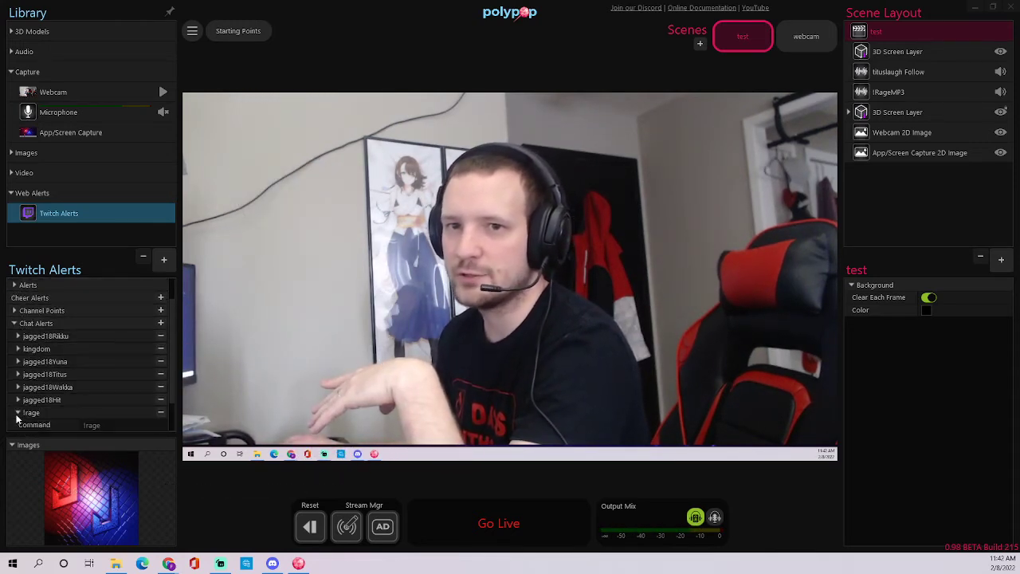
left_click(18, 411)
left_click(39, 419)
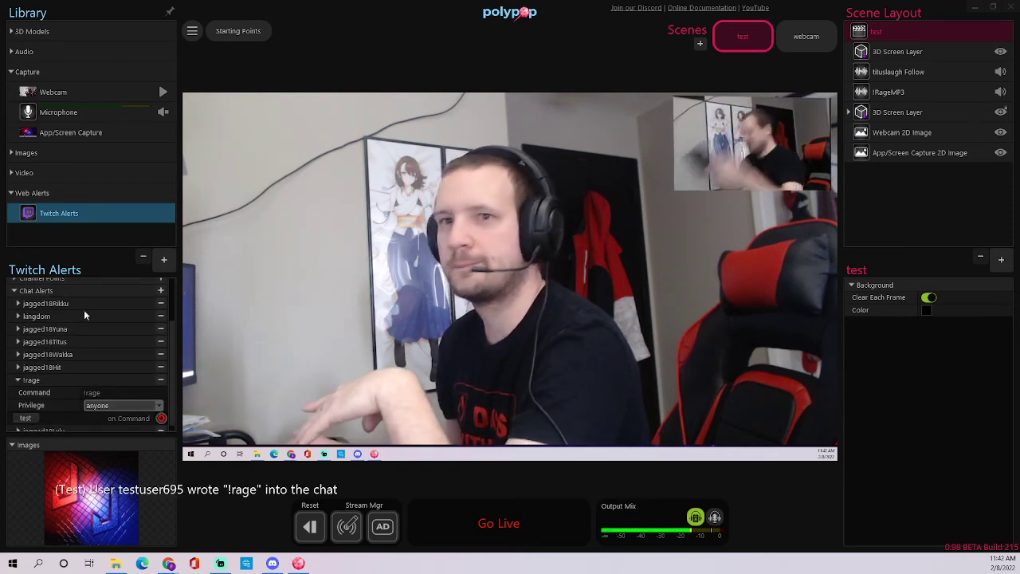
- Collapse the !rage alert and test the jagged18Hit chat alert
left_click(17, 381)
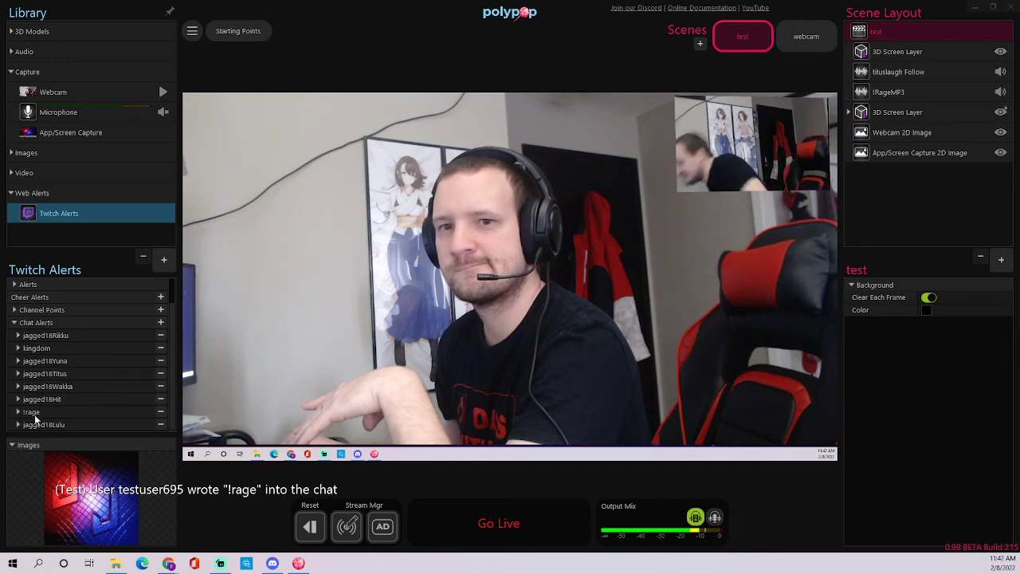
left_click(49, 399)
scroll(55, 391, "down", 1)
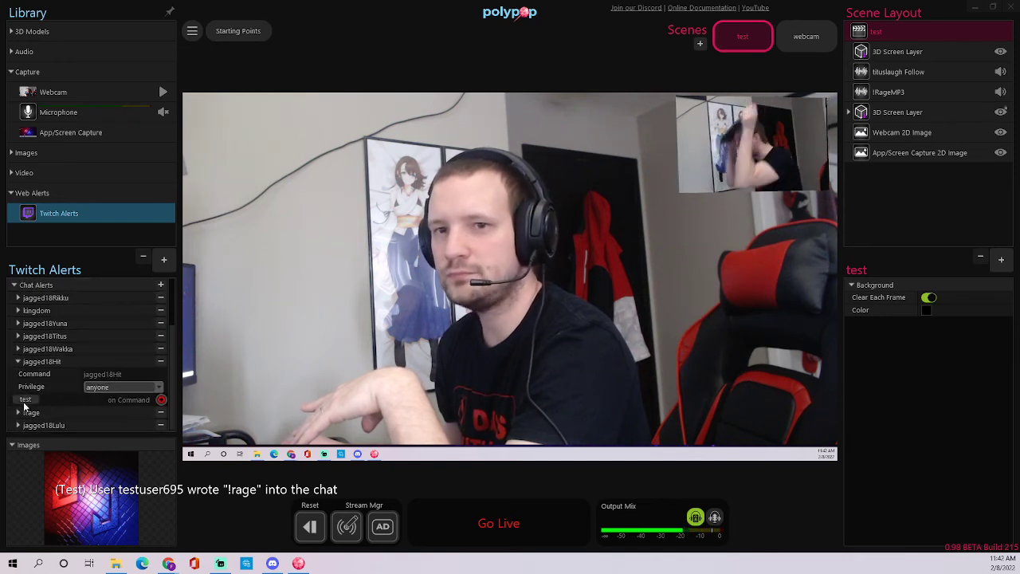
left_click(25, 401)
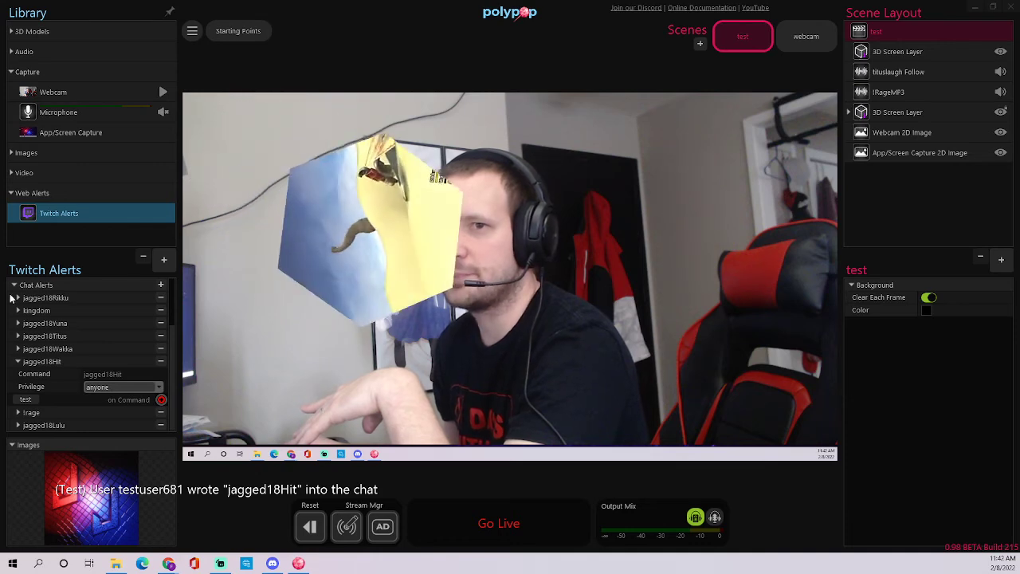
- Collapse the jagged18Hit alert and test the jagged18Lulu chat alert
left_click(17, 361)
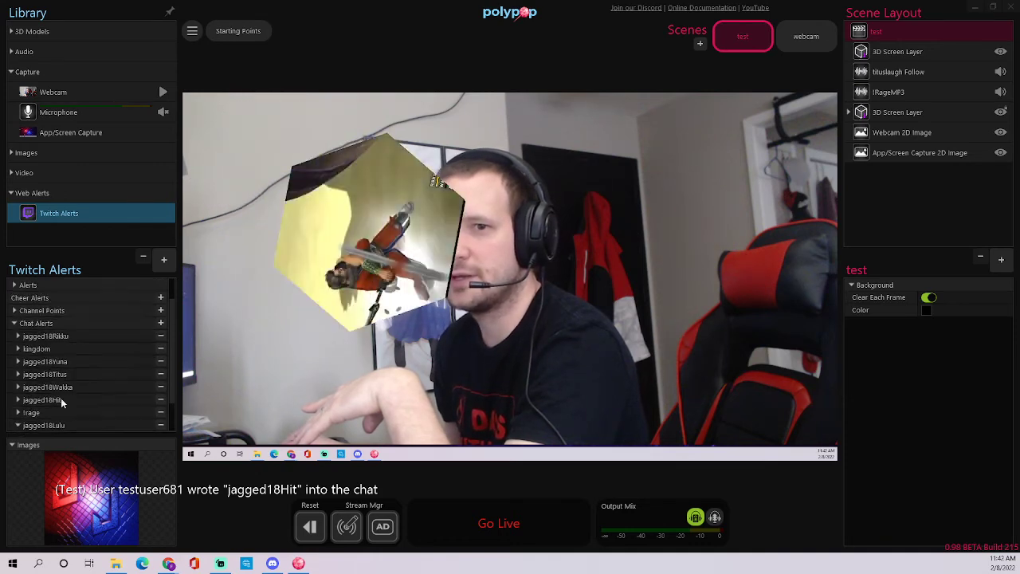
left_click(18, 424)
left_click(24, 424)
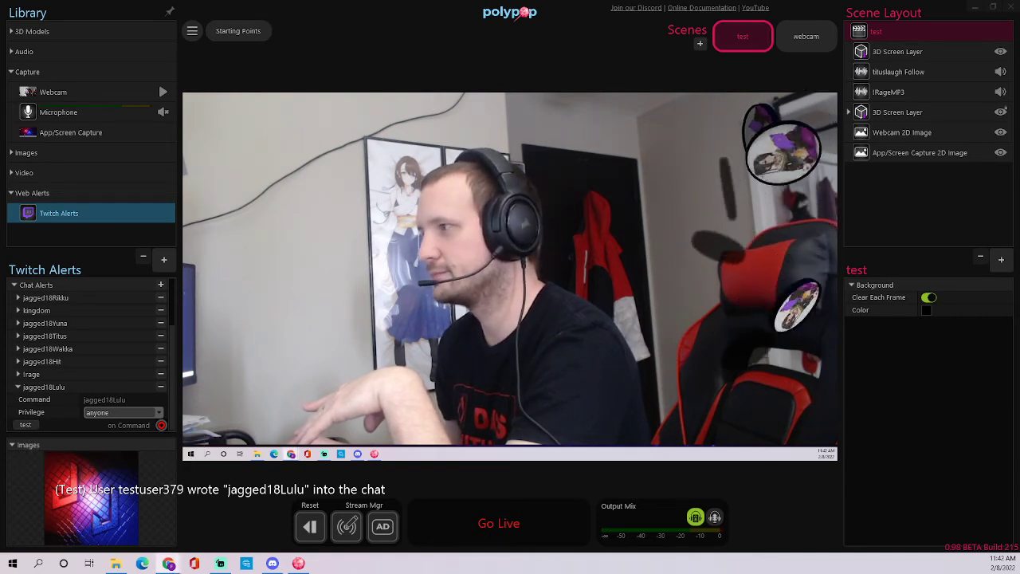
- Switch to the Twitch chat window and send the messages "!rage" and "kingdom"
mouse_move(863, 131)
left_mouse_down()
mouse_move(854, 121)
mouse_move(870, 113)
left_mouse_up()
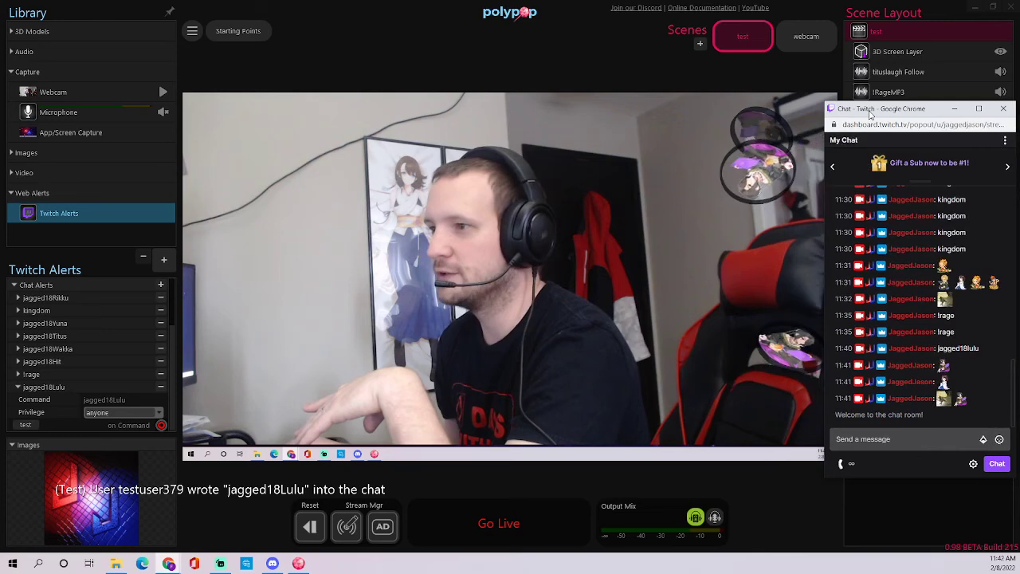
left_click(867, 439)
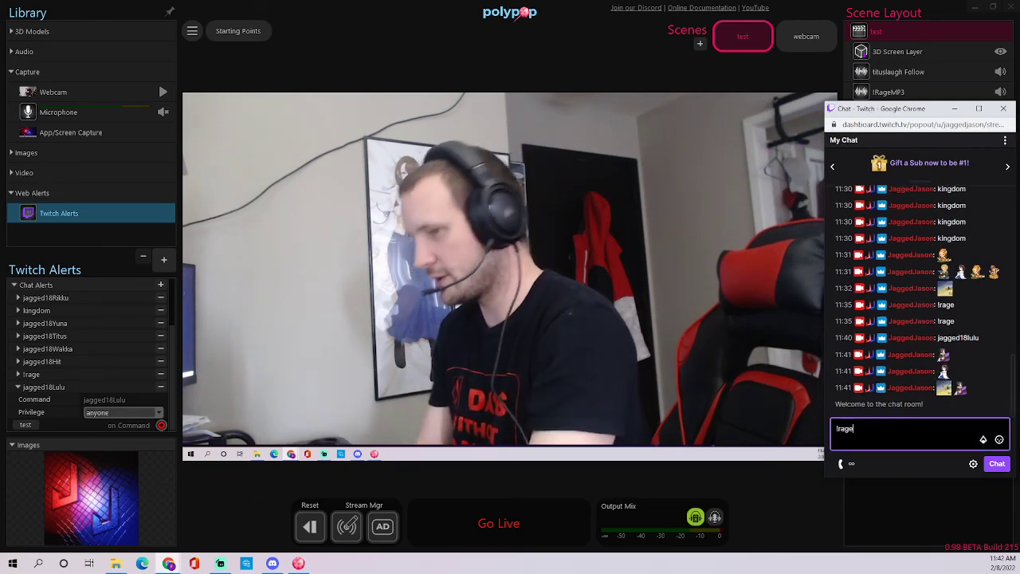
type("Irage")
key("Return")
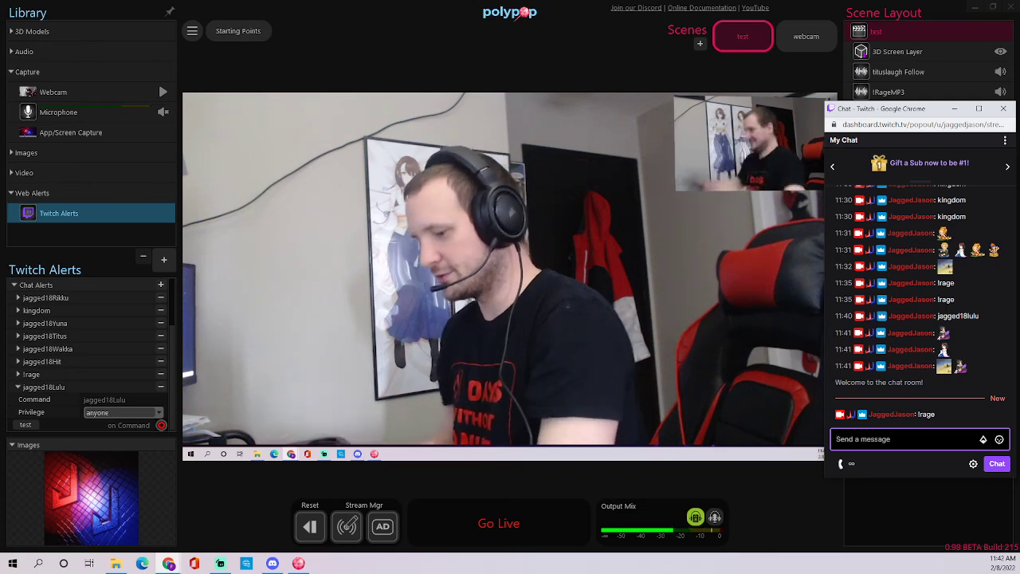
type("kingdom")
key("Return")
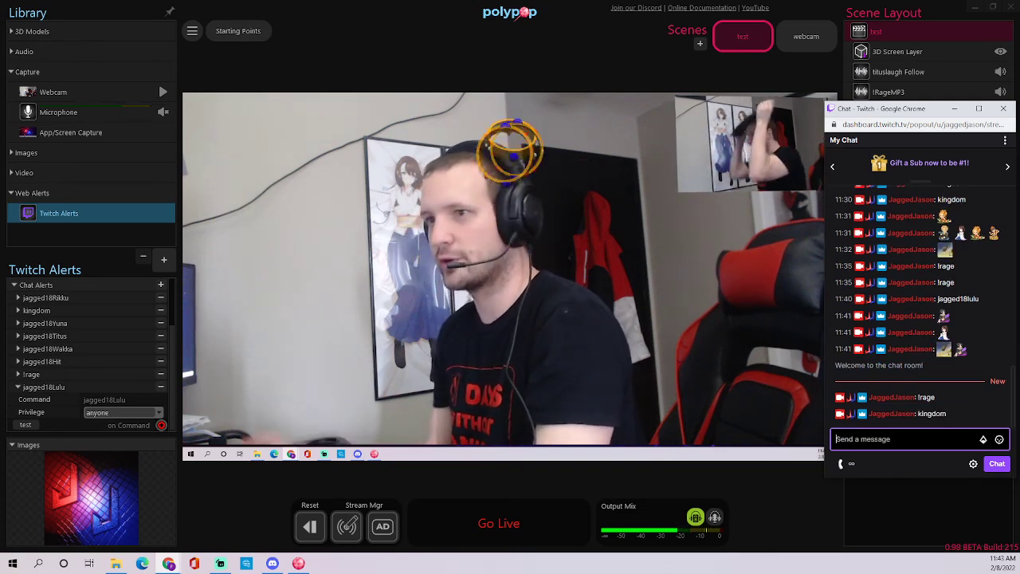
- Send the jagged18Lulu emote in Twitch chat and return to Polypop, selecting the Webcam 2D Image
left_click(999, 439)
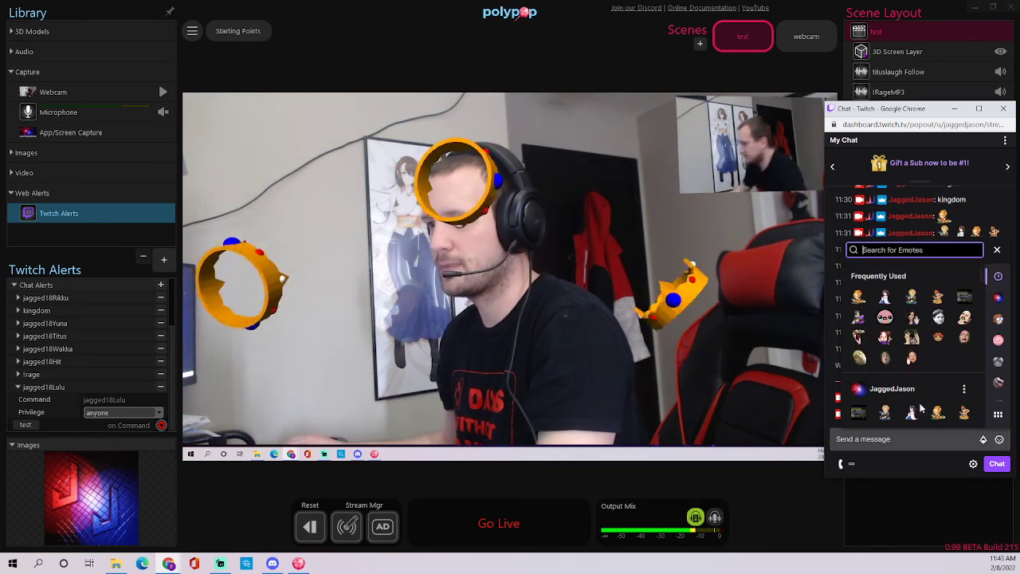
left_click(858, 321)
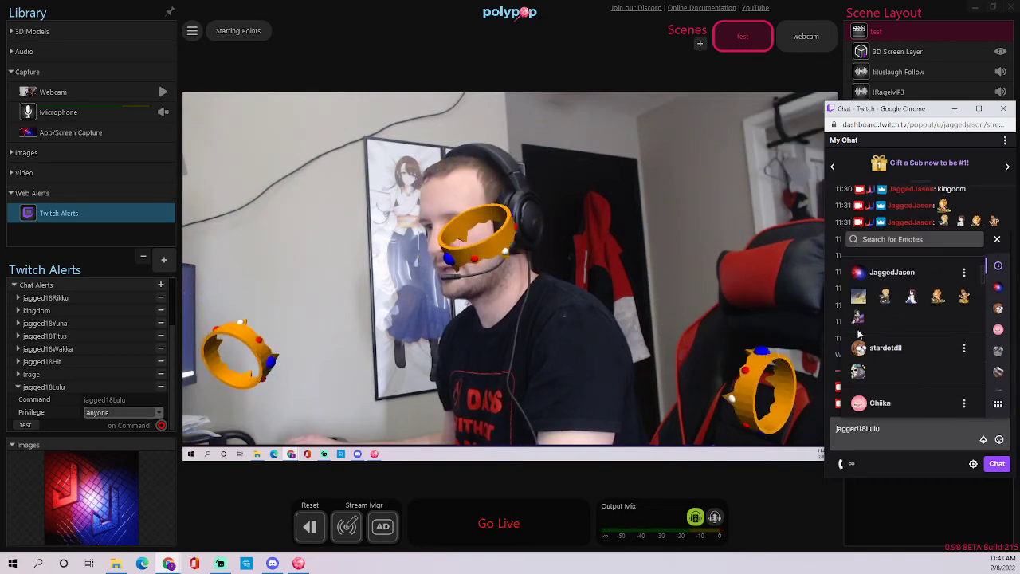
left_click(991, 466)
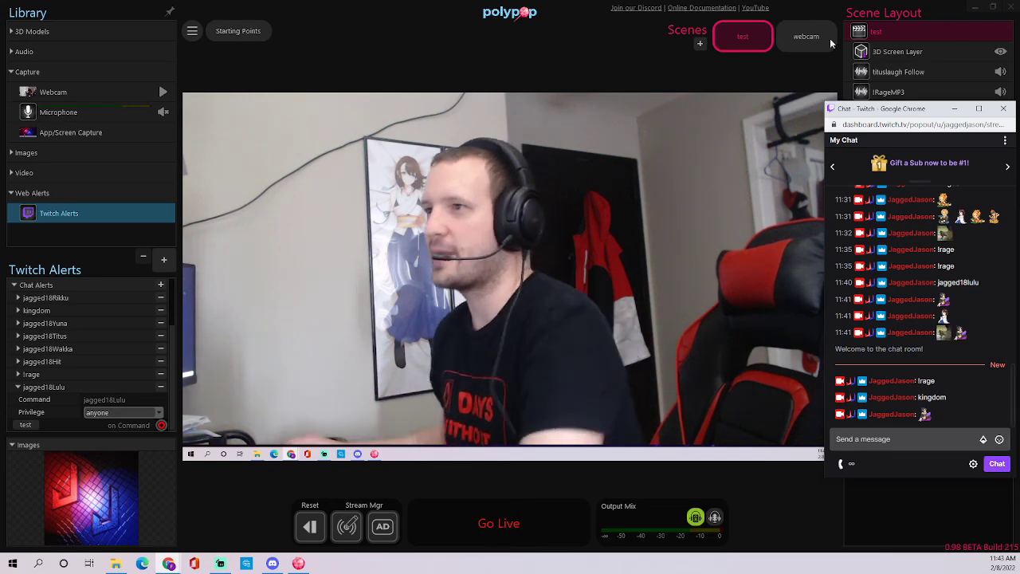
left_click(611, 61)
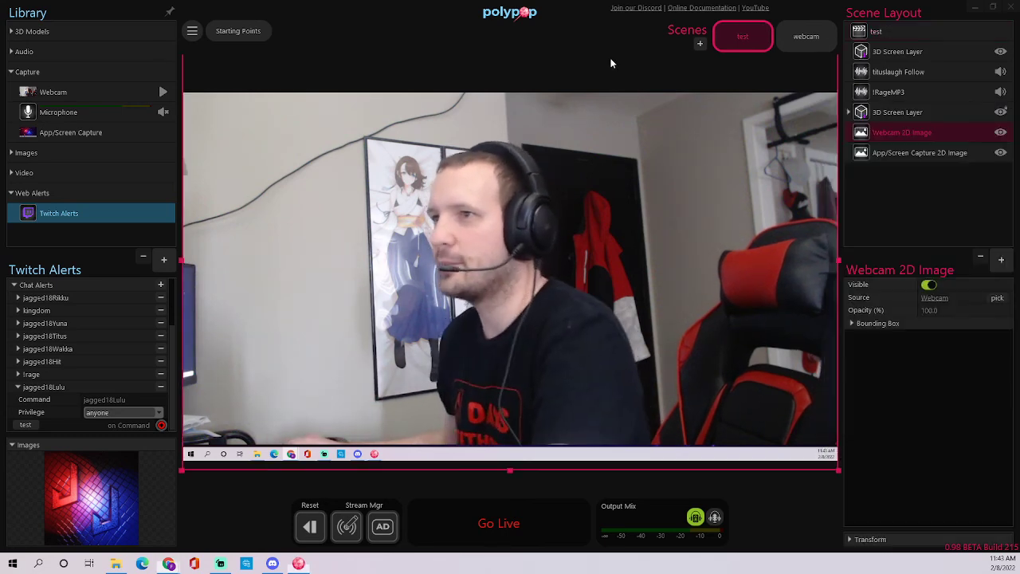
- Hide the Webcam 2D Image layer to reveal the screen capture and show the layer again
left_click(1000, 134)
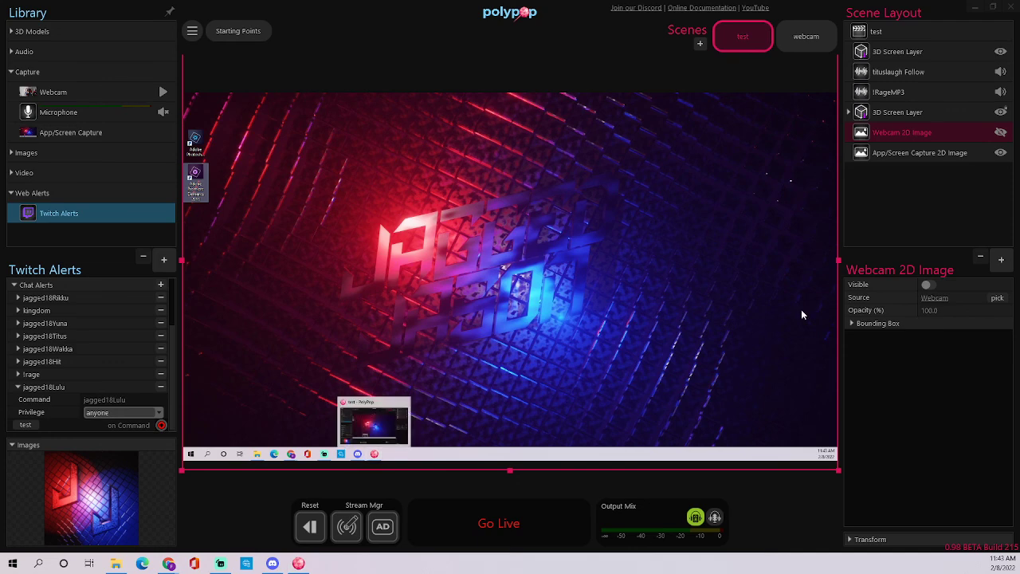
left_click(1000, 133)
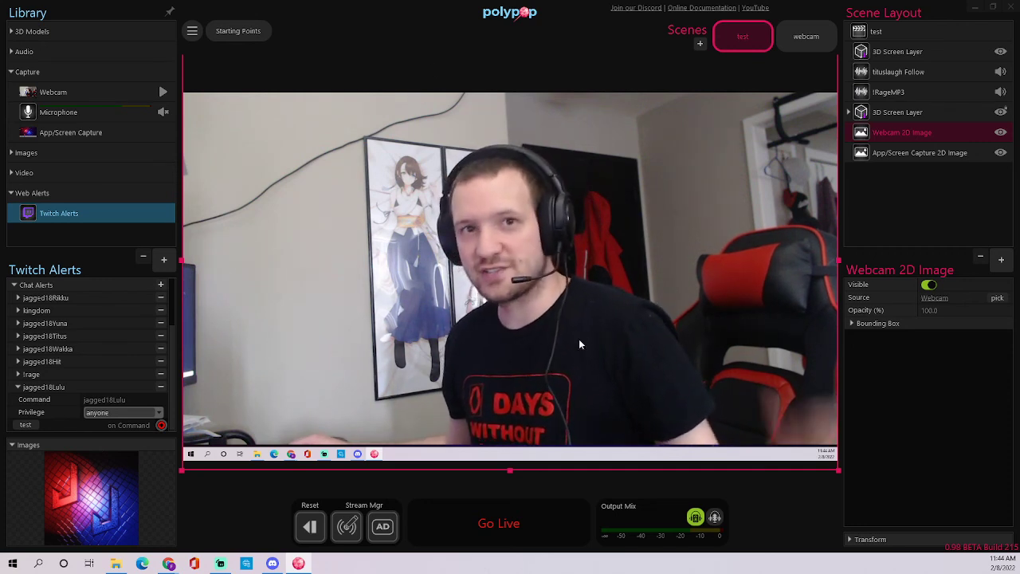
mouse_move(499, 523)
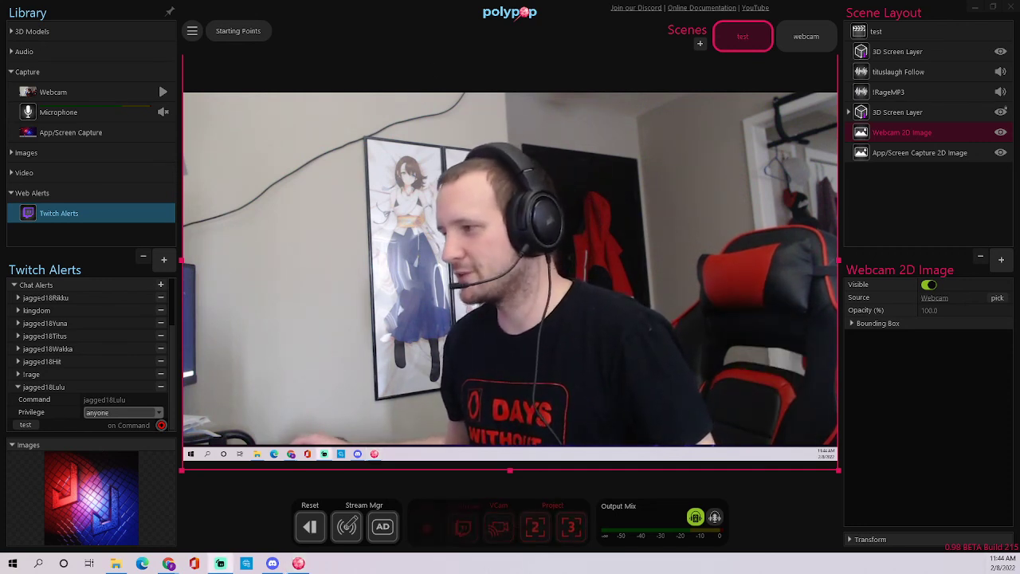